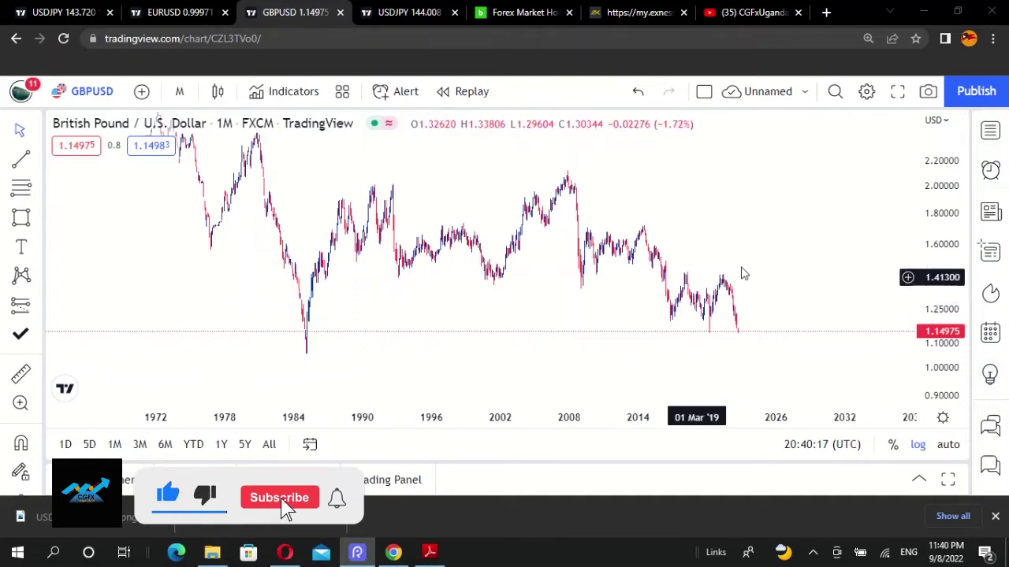
pyautogui.moveTo(479, 190); pyautogui.dragTo(455, 227)
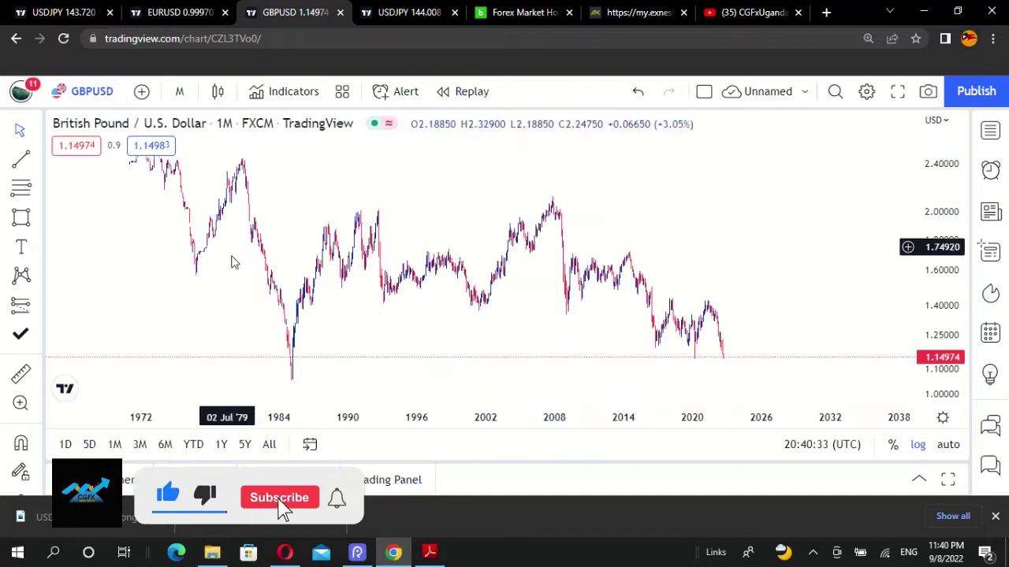
pyautogui.moveTo(370, 287); pyautogui.dragTo(398, 221)
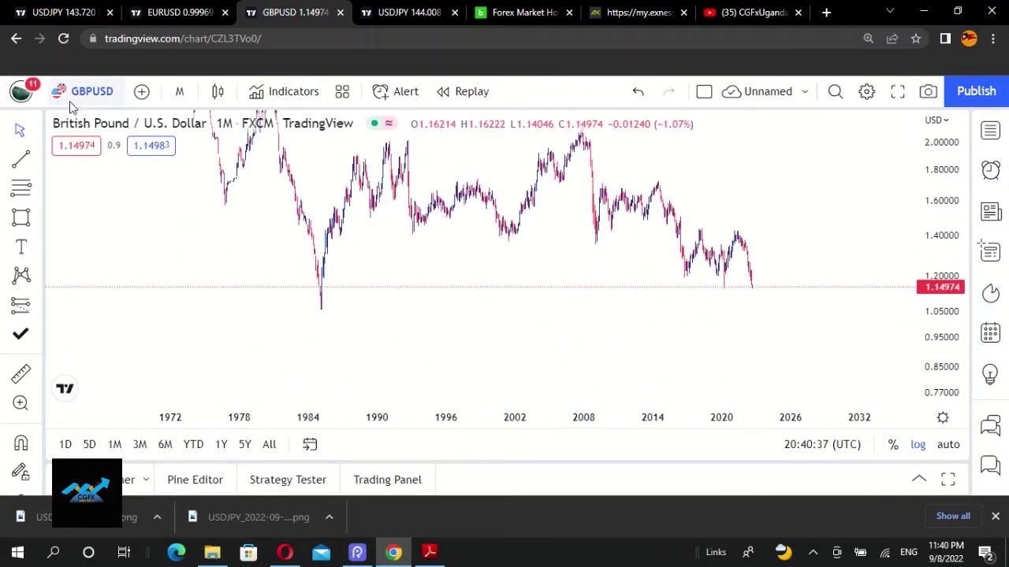
pyautogui.moveTo(436, 190); pyautogui.dragTo(421, 237)
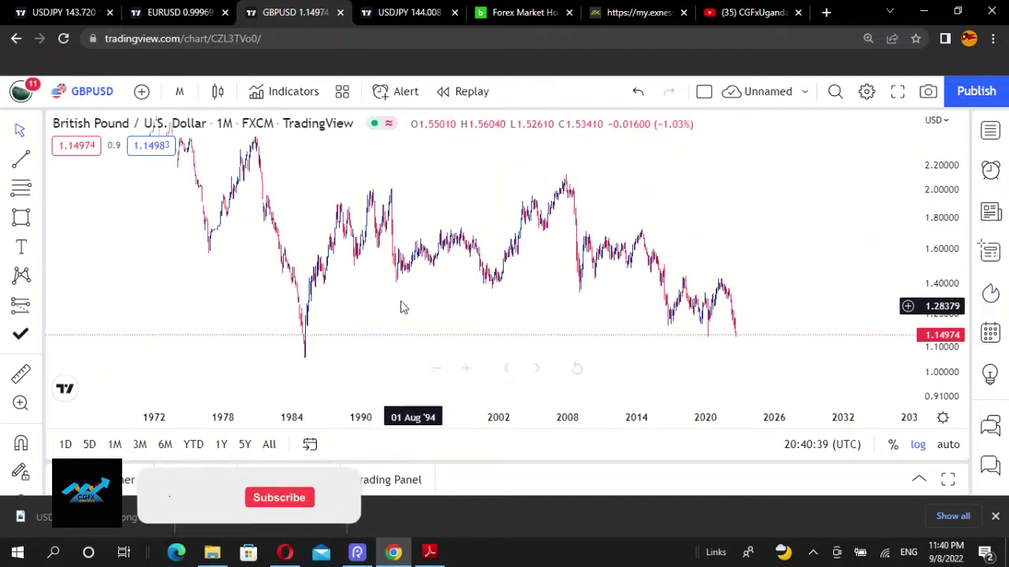
pyautogui.moveTo(464, 247); pyautogui.dragTo(477, 271)
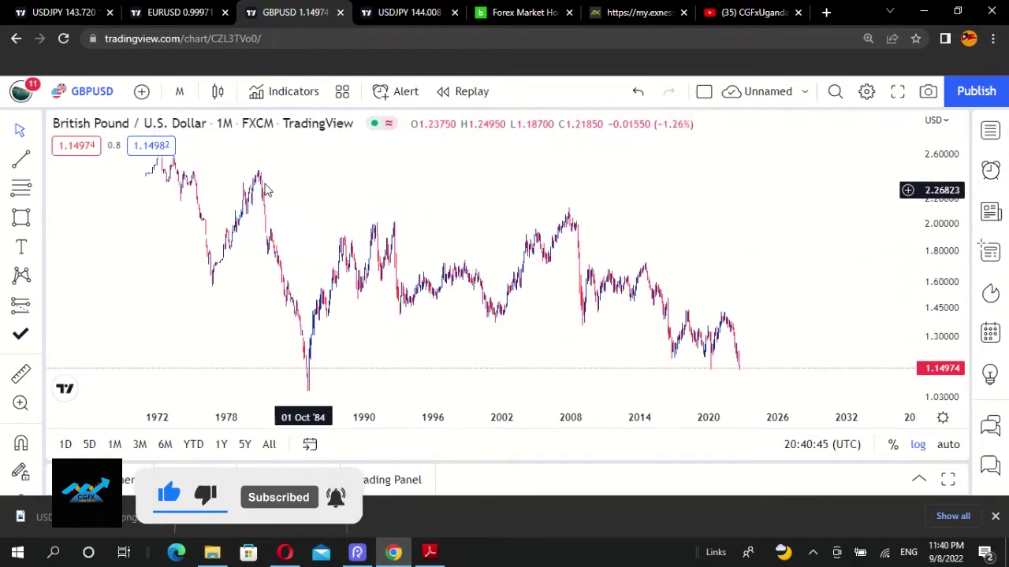
pyautogui.scroll(2, 413, 272)
pyautogui.scroll(-3, 413, 272)
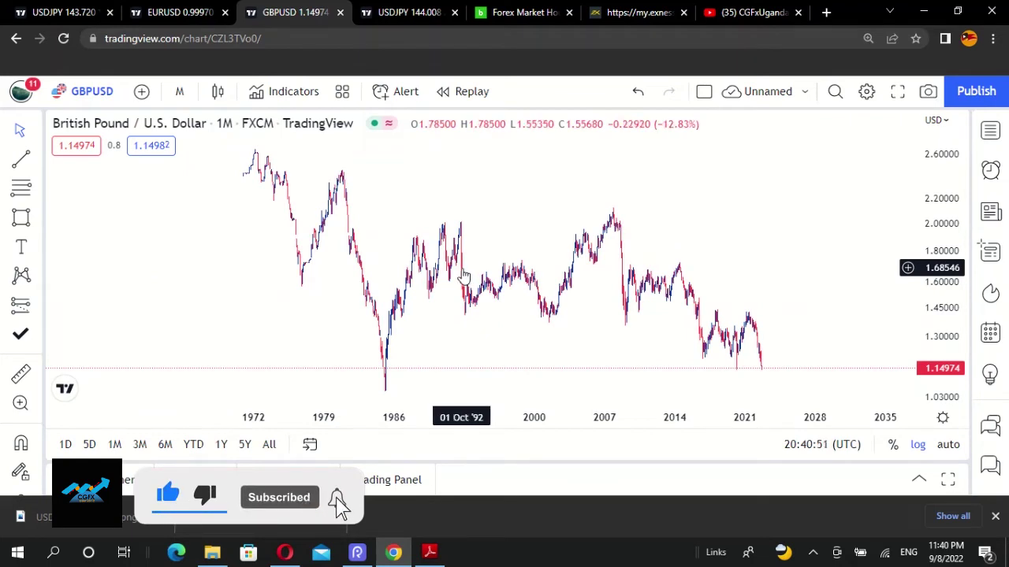
pyautogui.moveTo(486, 342); pyautogui.dragTo(451, 262)
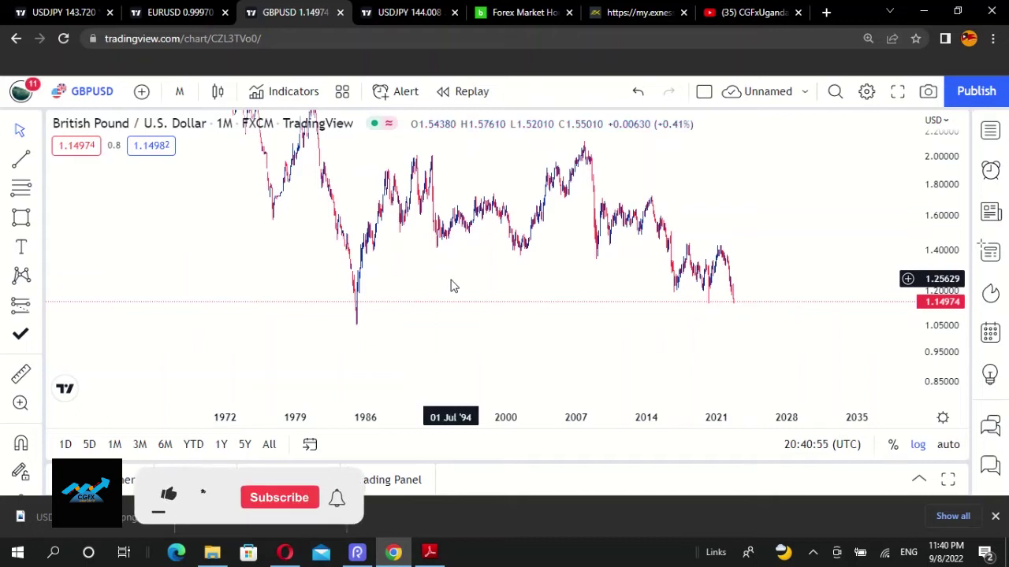
pyautogui.moveTo(444, 300); pyautogui.dragTo(470, 305)
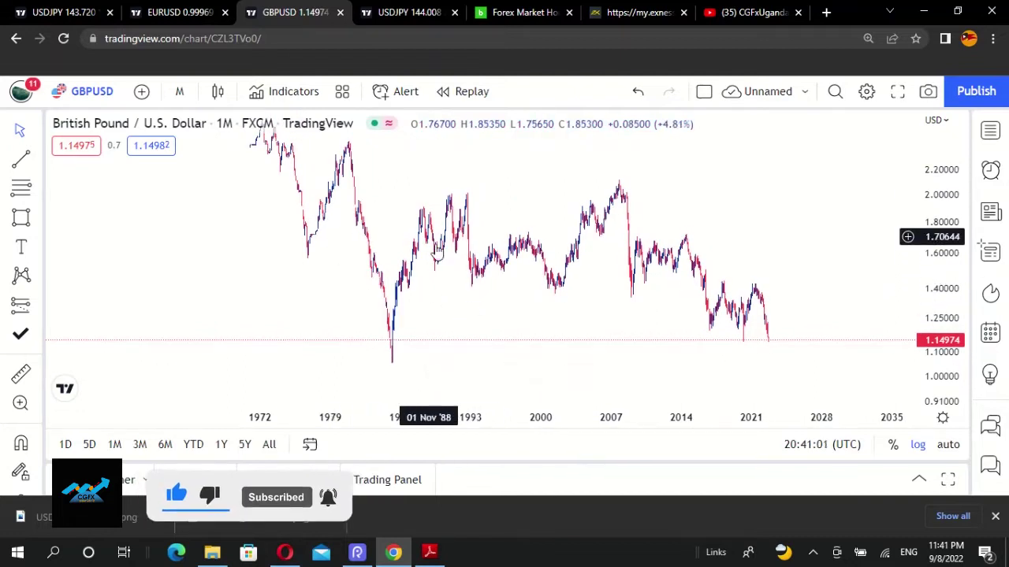
pyautogui.moveTo(475, 297); pyautogui.dragTo(513, 276)
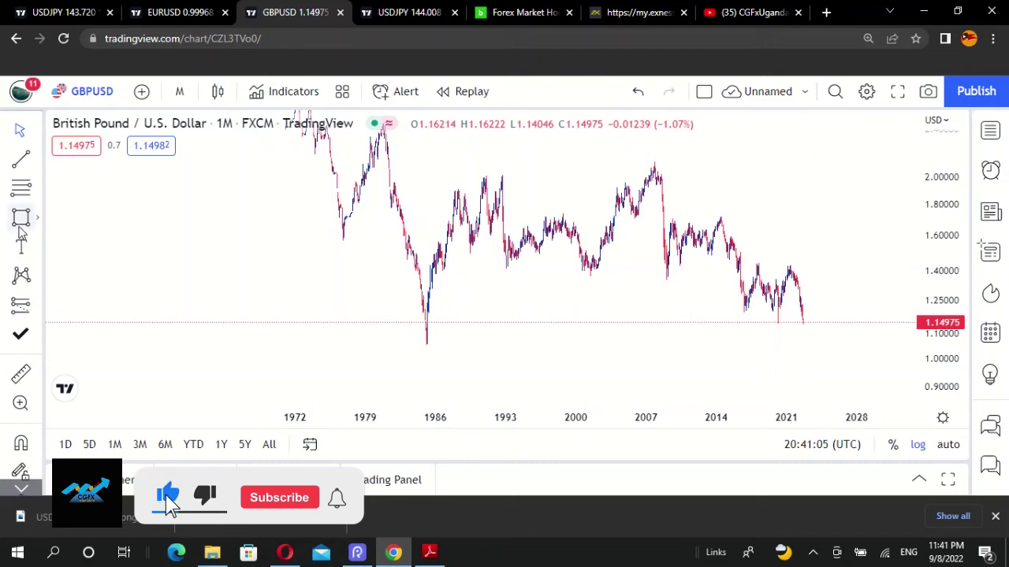
pyautogui.scroll(3, 354, 252)
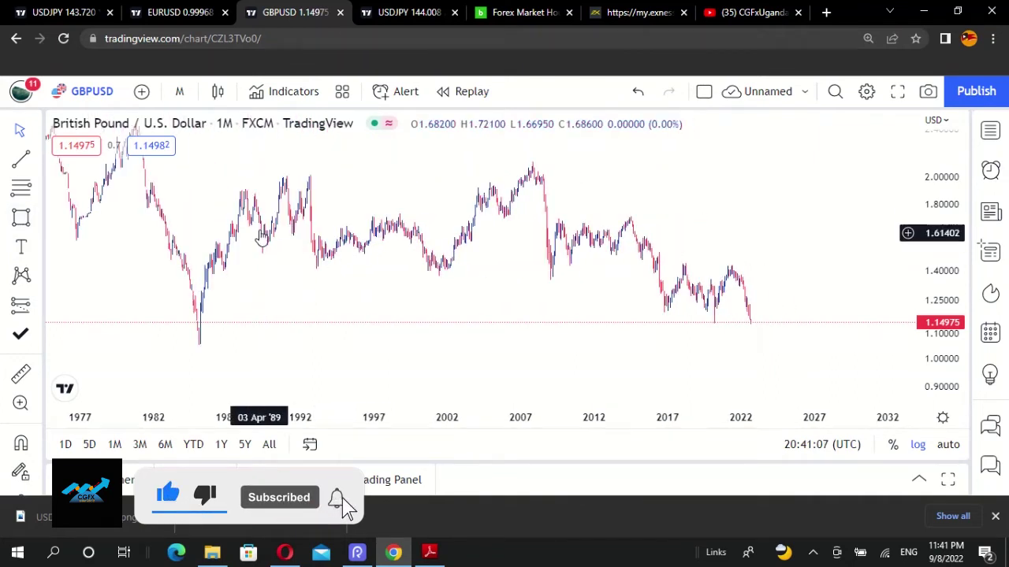
pyautogui.moveTo(262, 241); pyautogui.dragTo(570, 237)
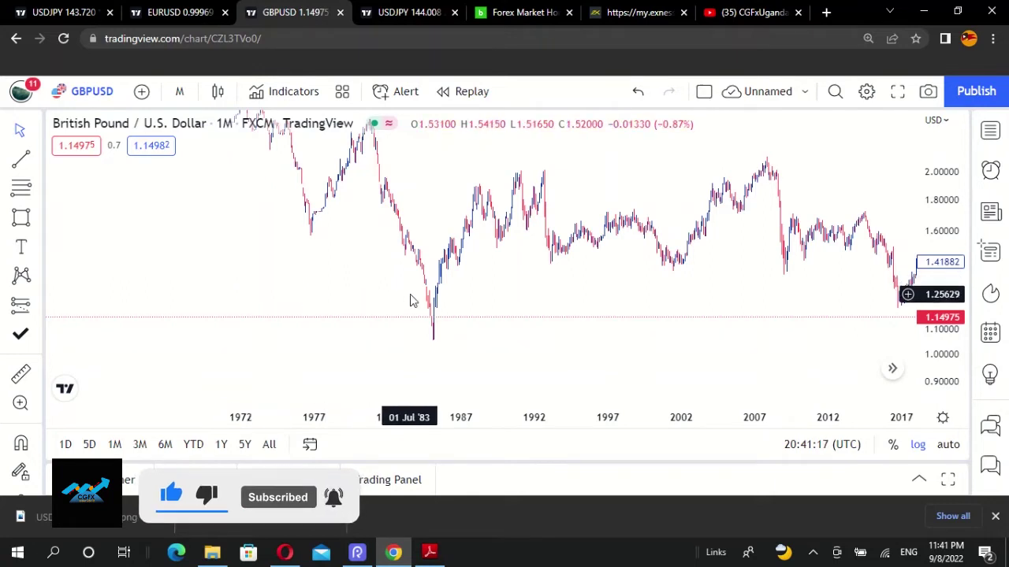
pyautogui.scroll(1, 410, 301)
pyautogui.moveTo(405, 226); pyautogui.dragTo(513, 241)
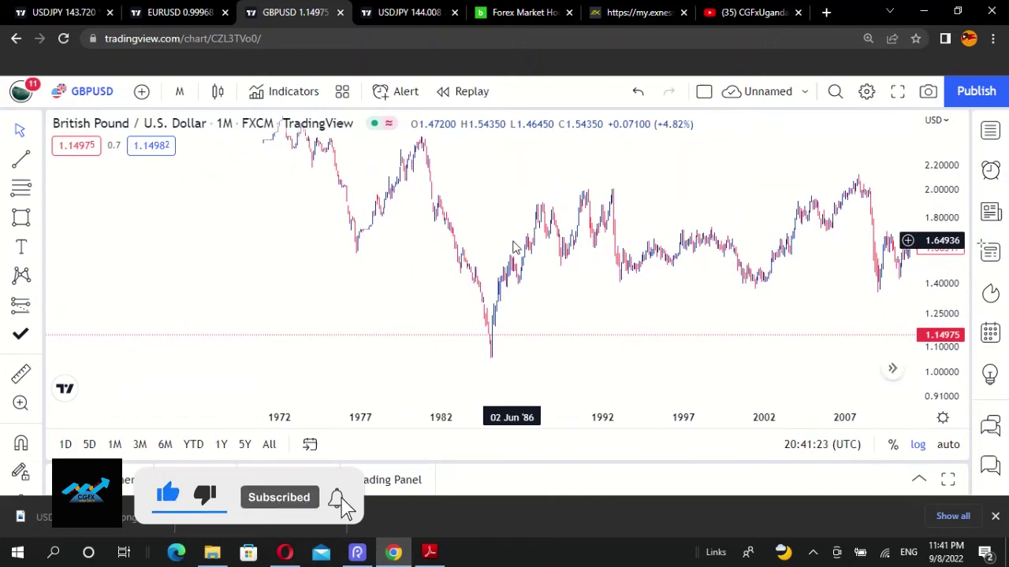
pyautogui.scroll(-5, 534, 250)
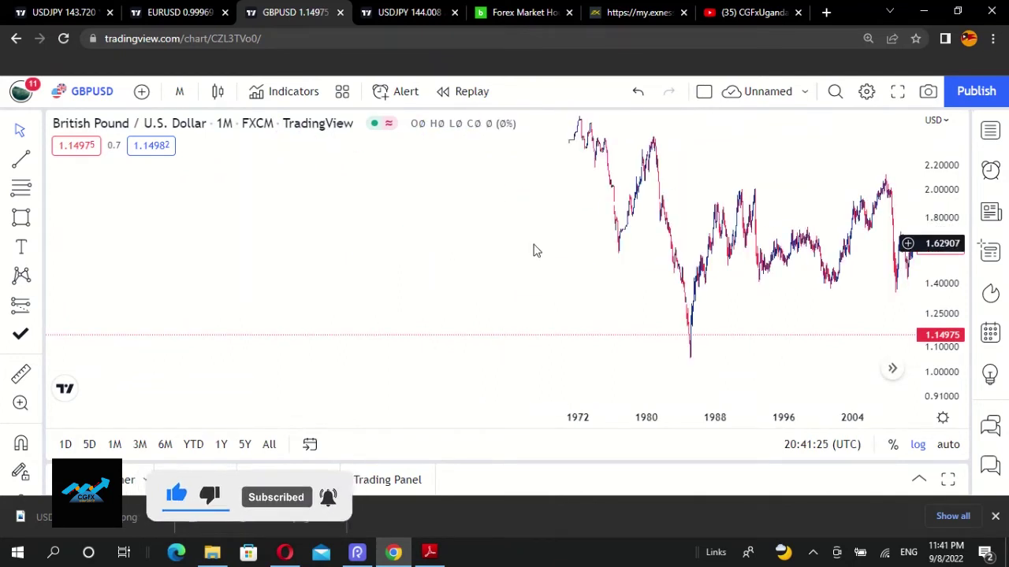
pyautogui.moveTo(708, 289); pyautogui.dragTo(601, 321)
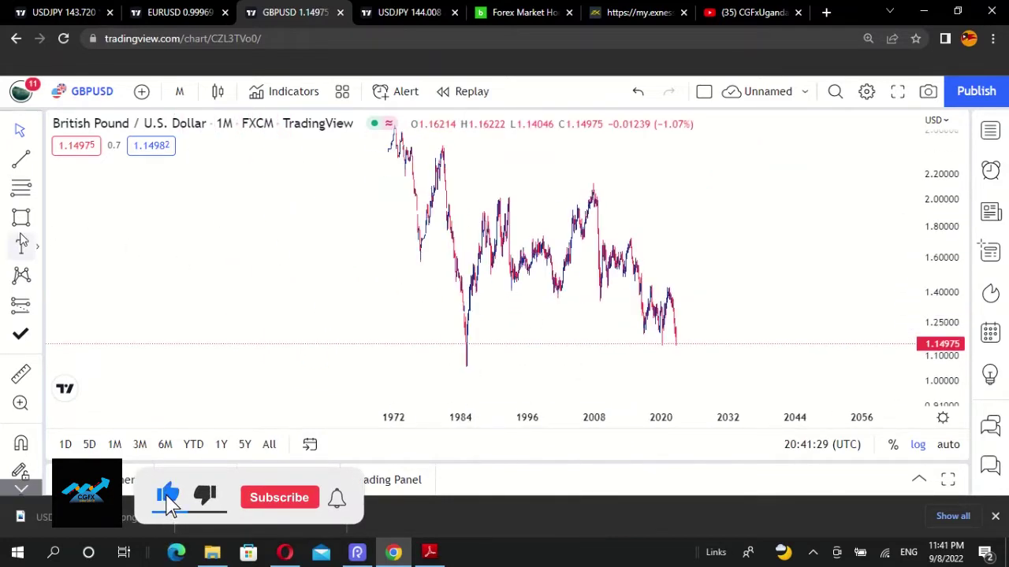
pyautogui.click(37, 217)
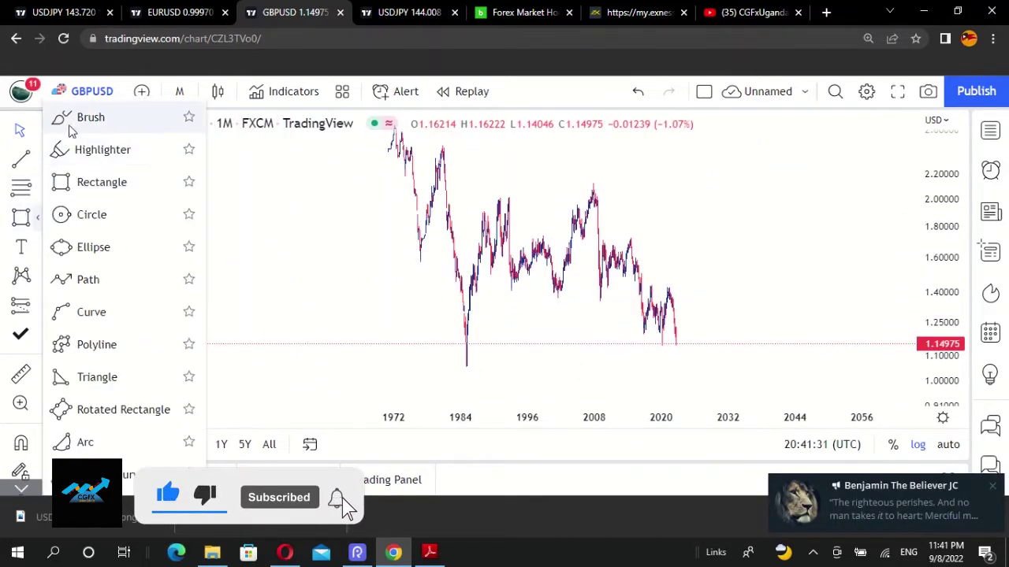
pyautogui.click(95, 149)
pyautogui.moveTo(441, 148); pyautogui.dragTo(467, 146)
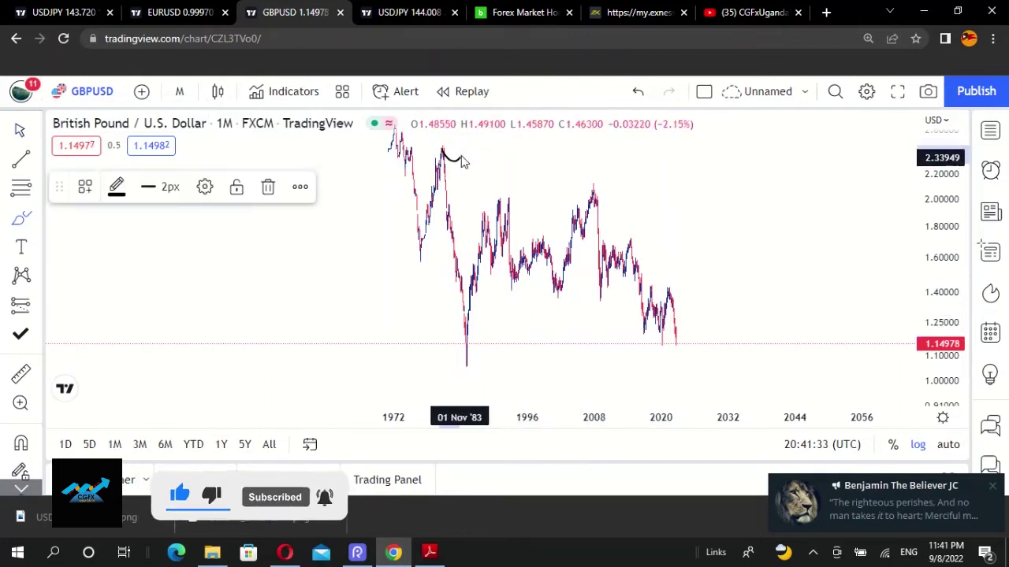
pyautogui.click(437, 368)
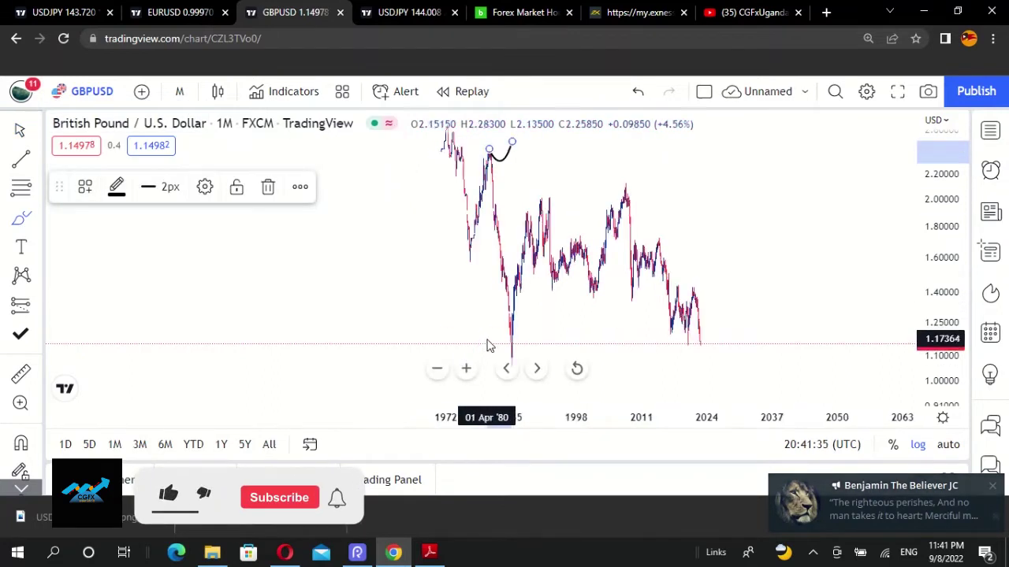
pyautogui.moveTo(522, 357)
pyautogui.mouseDown()
pyautogui.moveTo(540, 364)
pyautogui.moveTo(552, 340)
pyautogui.mouseUp()
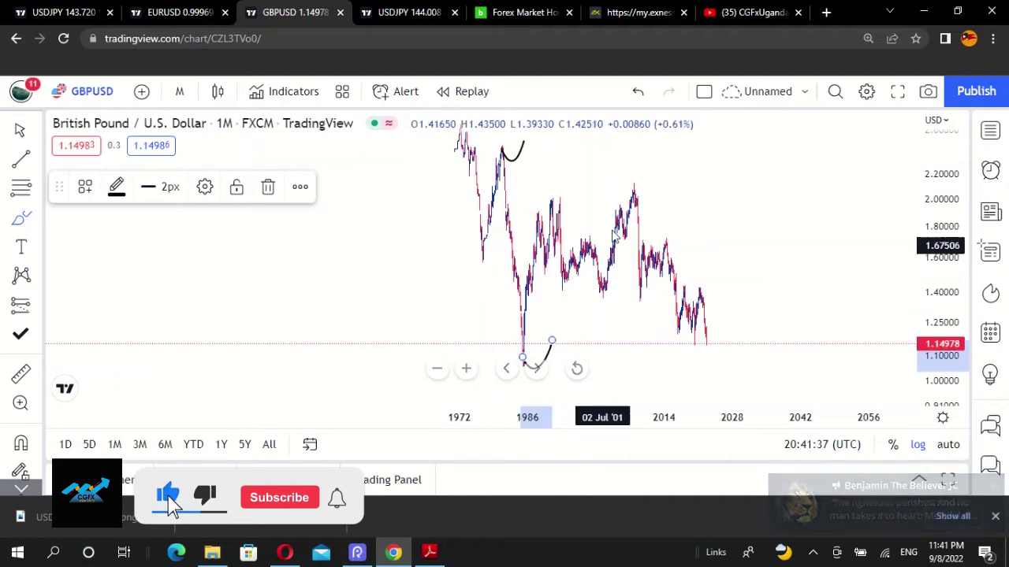
pyautogui.moveTo(640, 186); pyautogui.dragTo(683, 172)
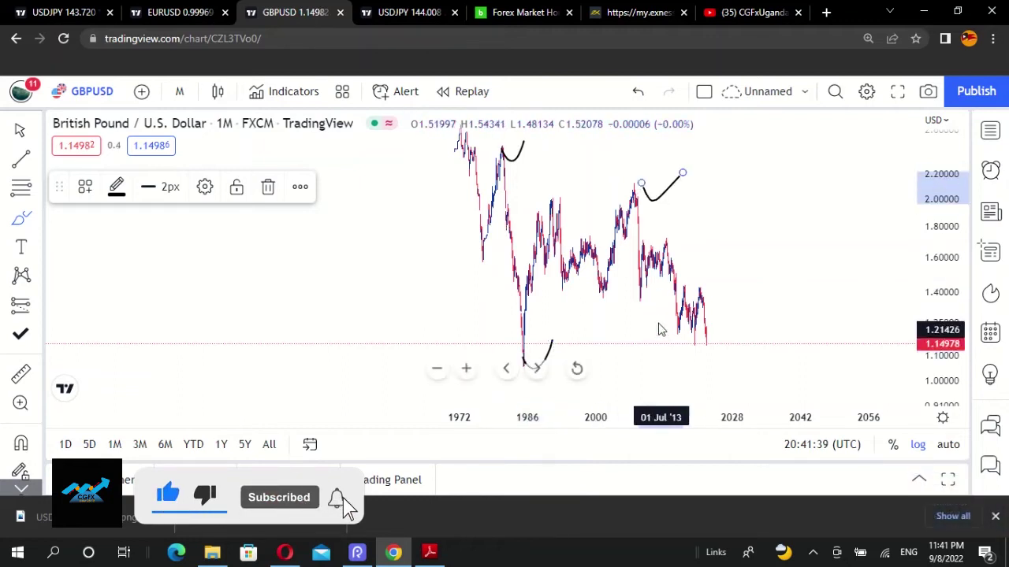
pyautogui.moveTo(639, 301); pyautogui.dragTo(656, 298)
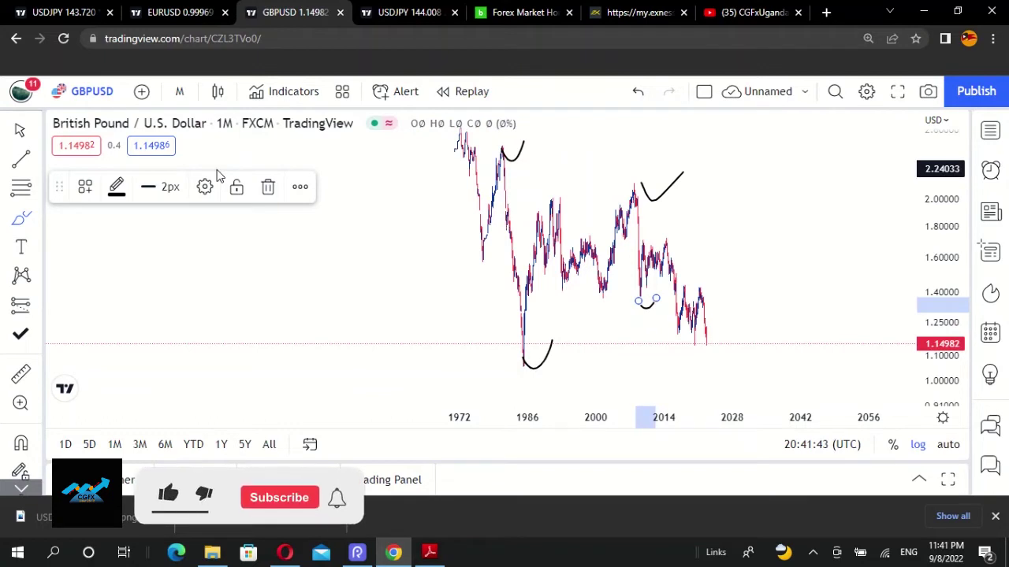
pyautogui.press('Delete')
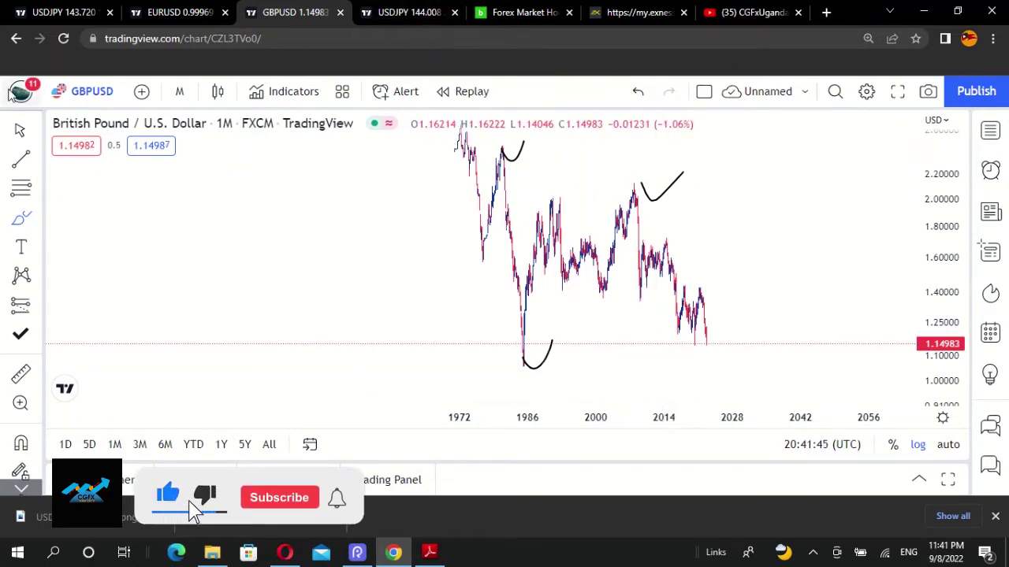
pyautogui.click(655, 202)
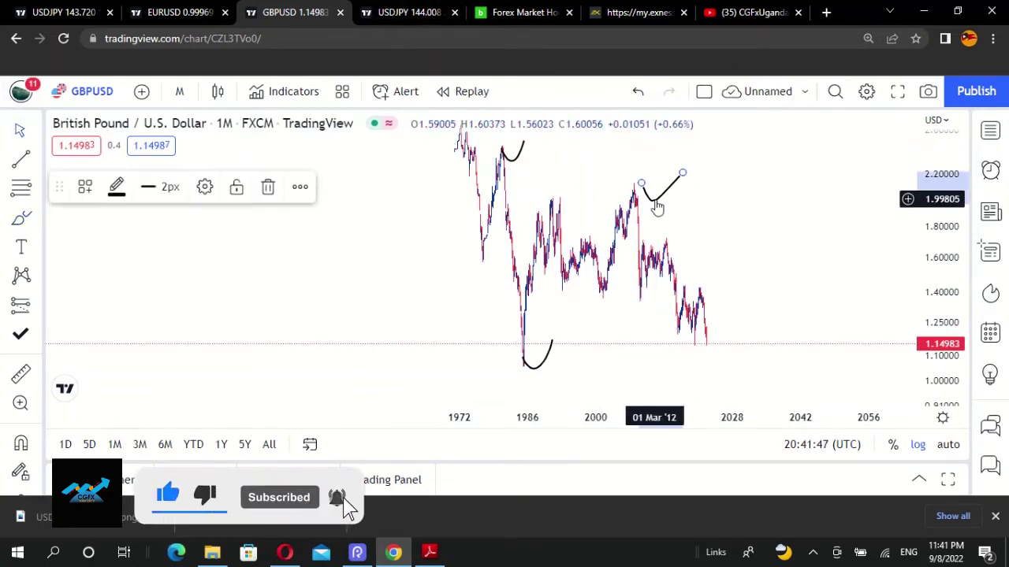
pyautogui.press('Delete')
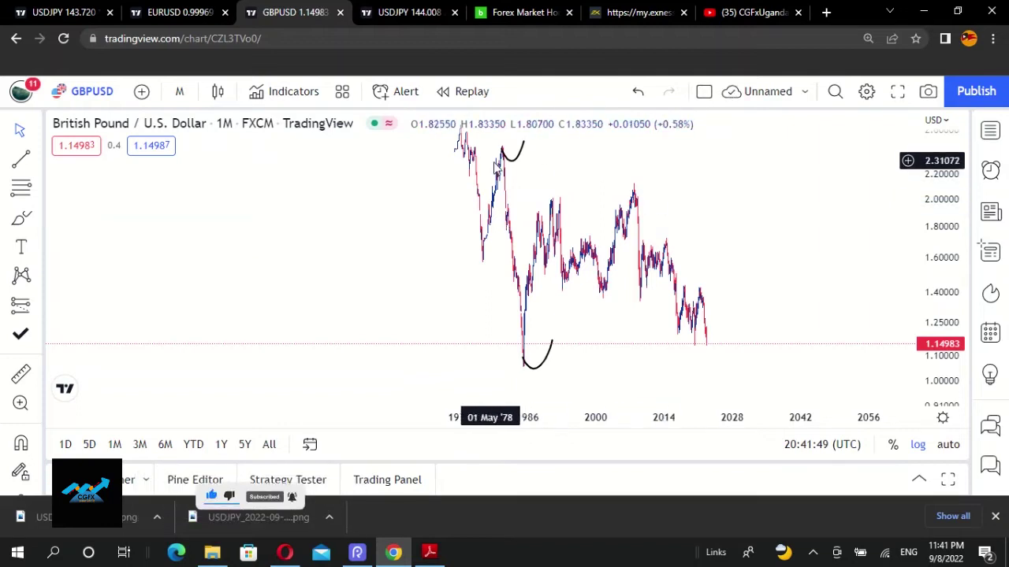
pyautogui.click(510, 165)
pyautogui.press('Delete')
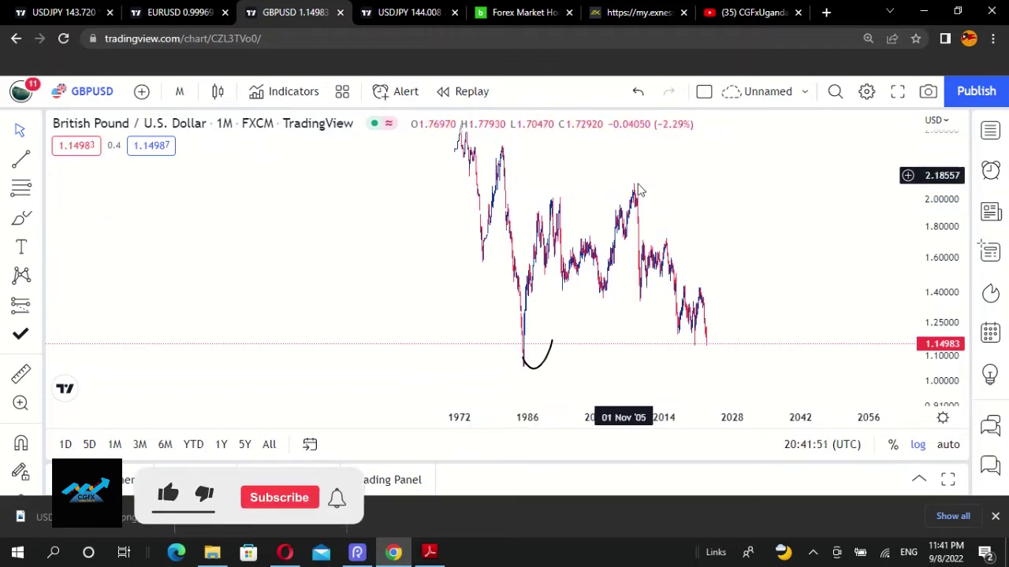
pyautogui.click(549, 356)
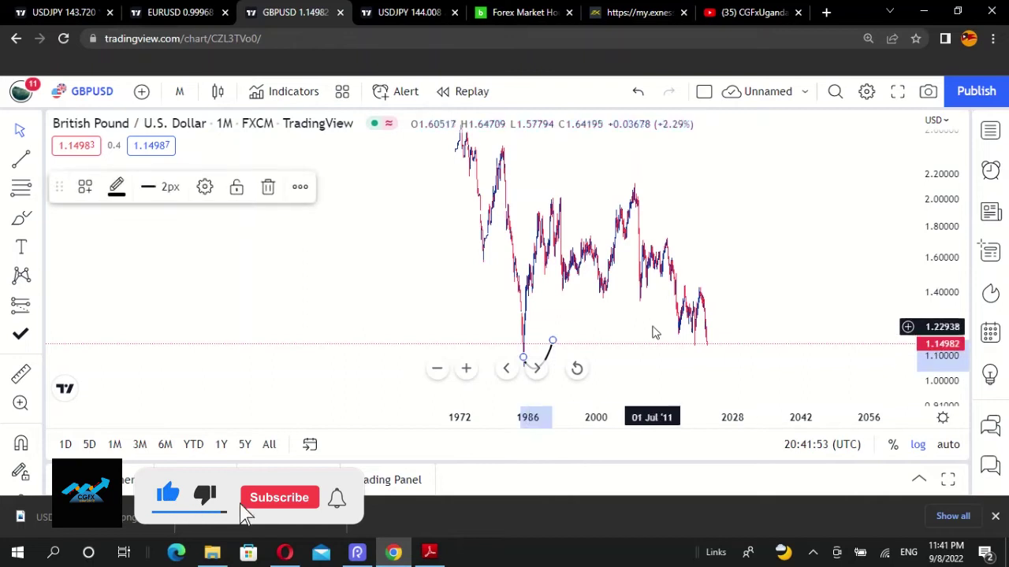
pyautogui.press('Delete')
pyautogui.scroll(5, 637, 268)
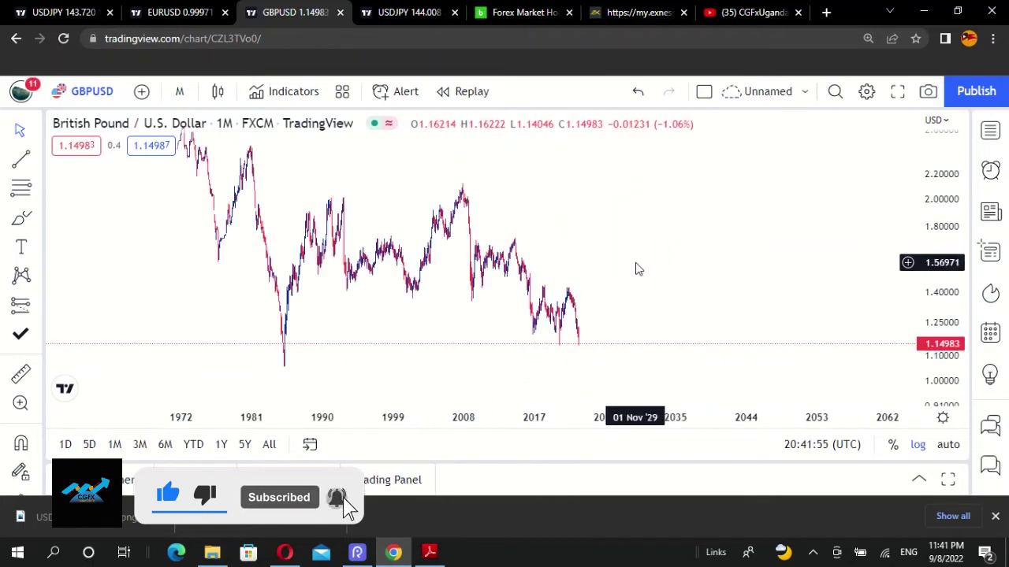
pyautogui.moveTo(174, 292); pyautogui.dragTo(904, 237)
pyautogui.scroll(5, 743, 281)
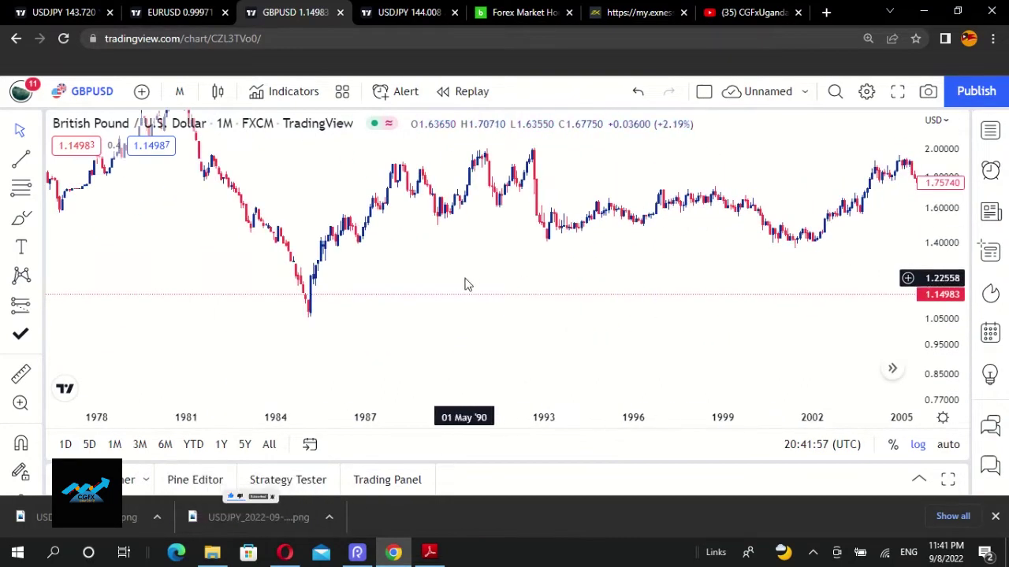
pyautogui.moveTo(466, 283); pyautogui.dragTo(749, 254)
pyautogui.scroll(3, 693, 260)
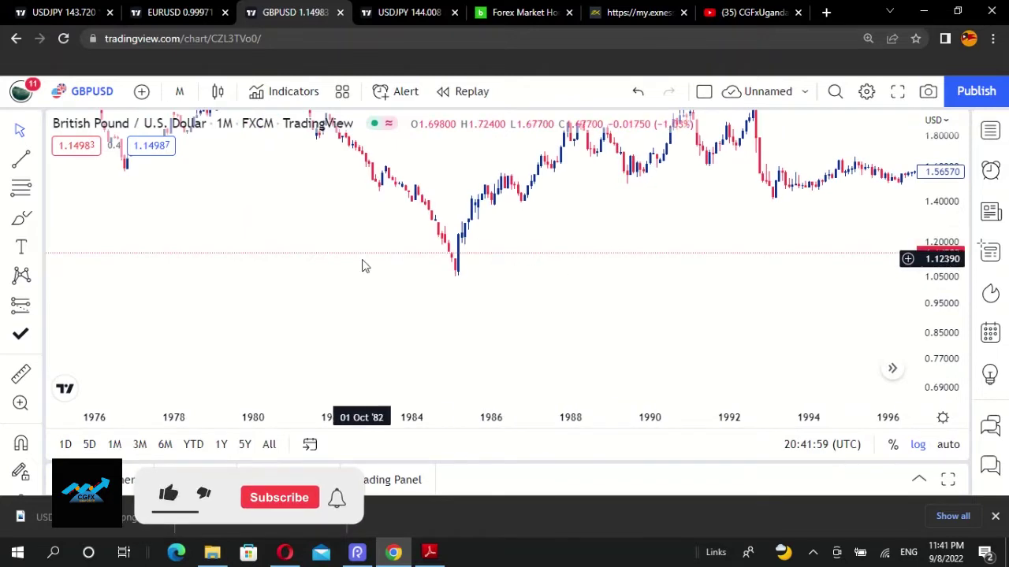
# Draw a grey rectangle zone at the 1985 low, extending it to the right.
pyautogui.click(34, 219)
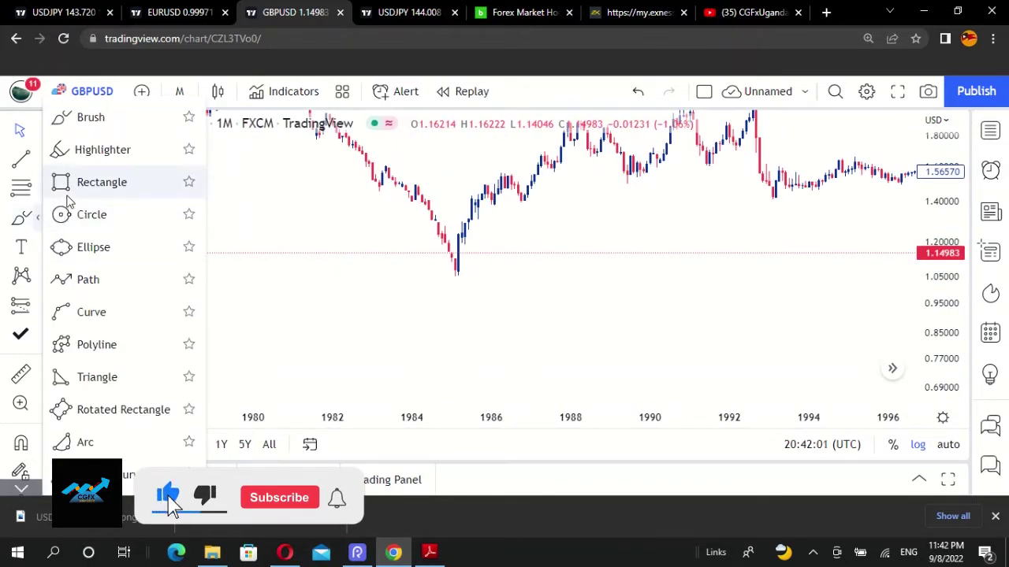
pyautogui.click(68, 186)
pyautogui.moveTo(455, 259)
pyautogui.mouseDown()
pyautogui.moveTo(457, 288)
pyautogui.moveTo(817, 275)
pyautogui.mouseUp()
pyautogui.click(684, 320)
pyautogui.moveTo(527, 234); pyautogui.dragTo(500, 277)
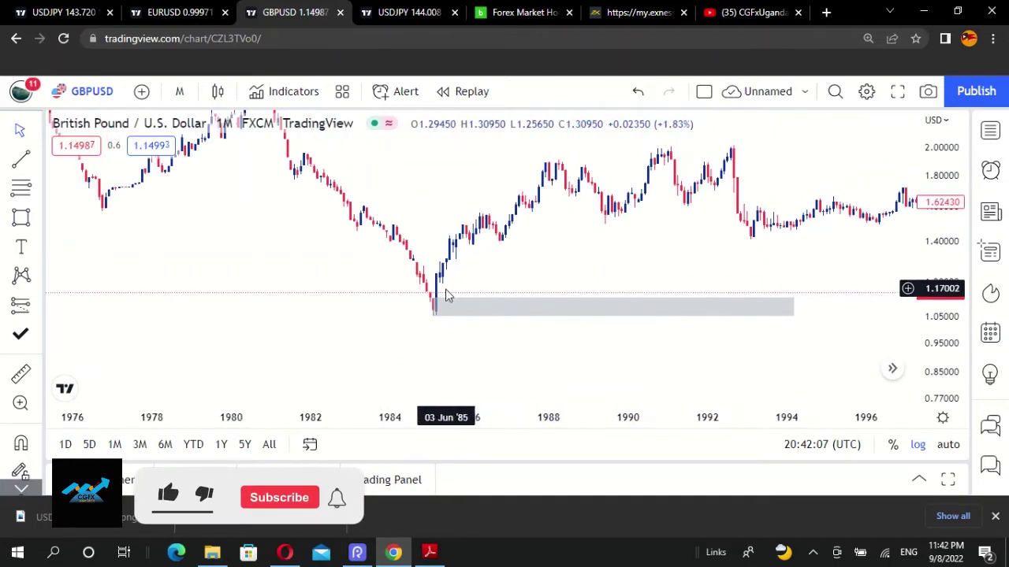
pyautogui.scroll(-2, 284, 289)
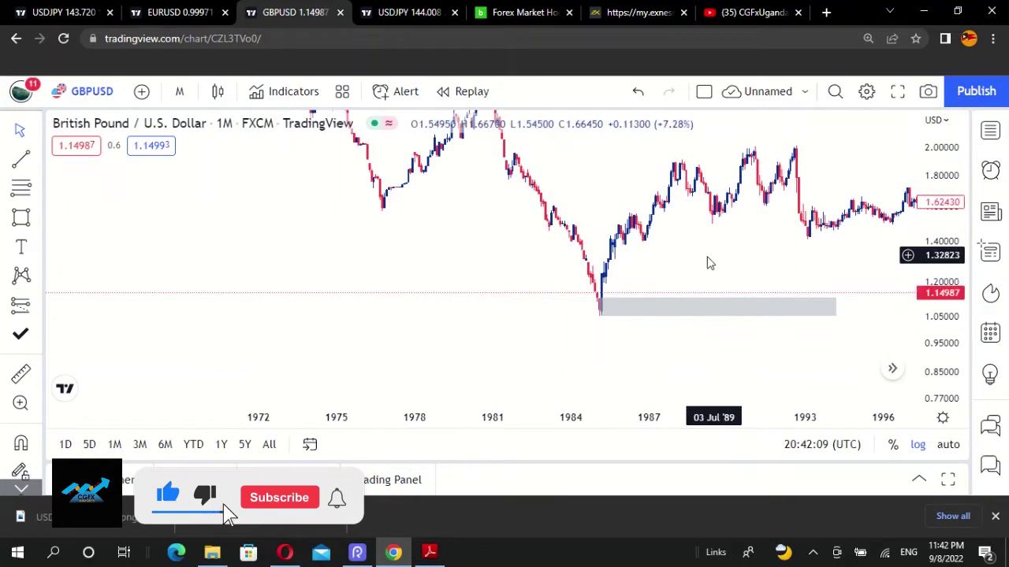
pyautogui.moveTo(716, 261); pyautogui.dragTo(606, 318)
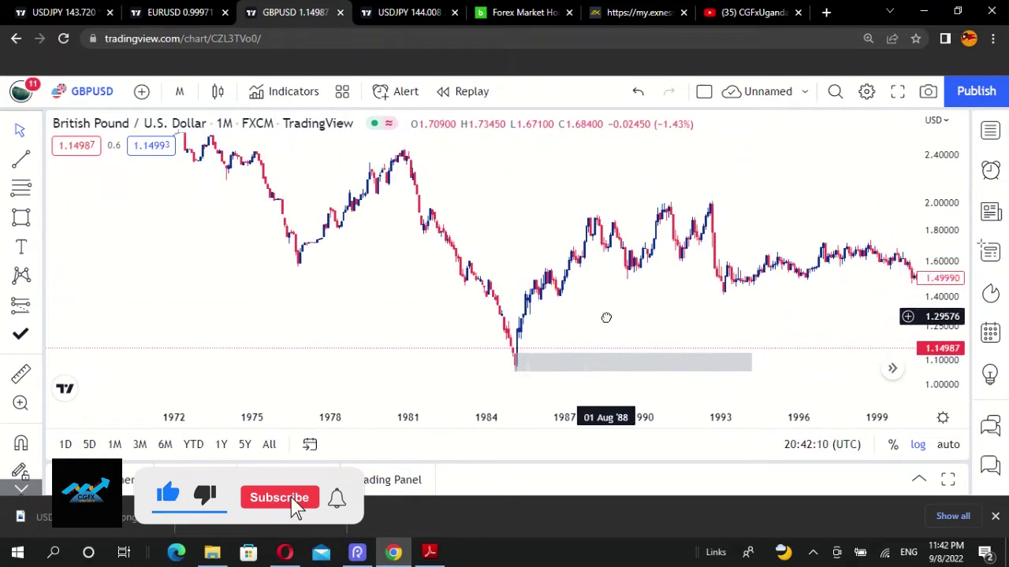
# Draw a short horizontal trend line near 1.40, just above the 1985 low.
pyautogui.click(19, 162)
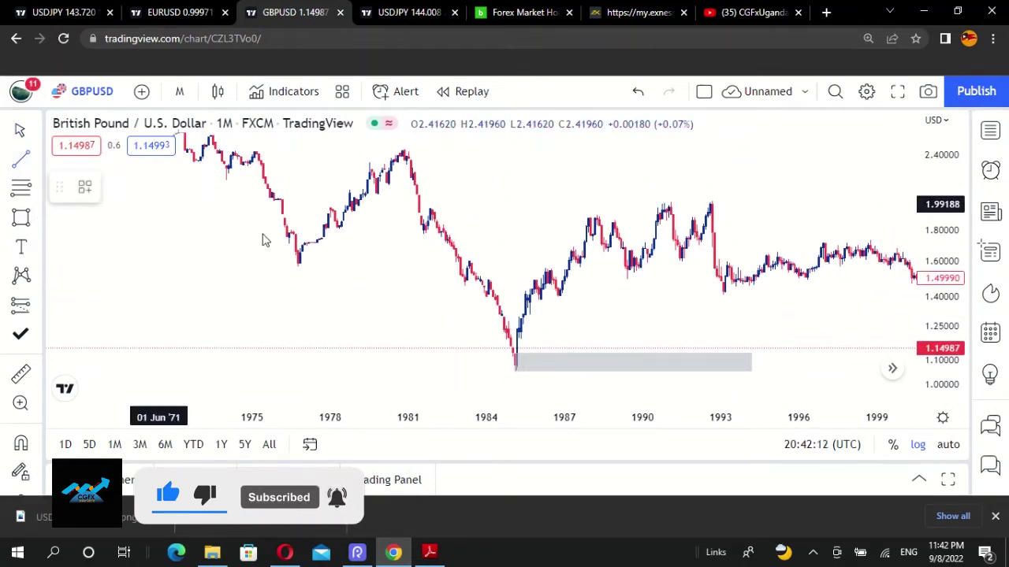
pyautogui.click(499, 295)
pyautogui.click(526, 296)
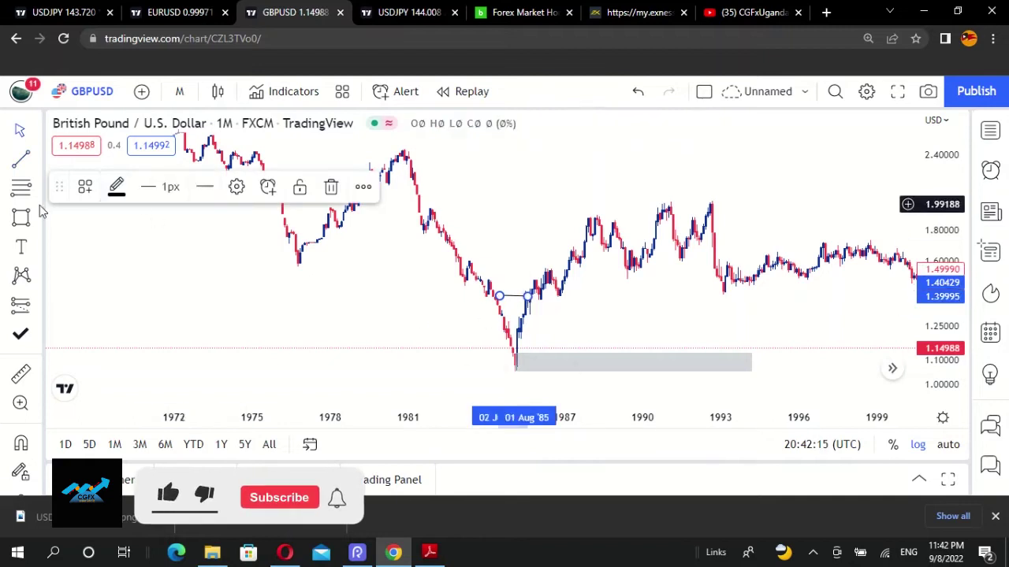
pyautogui.press('Escape')
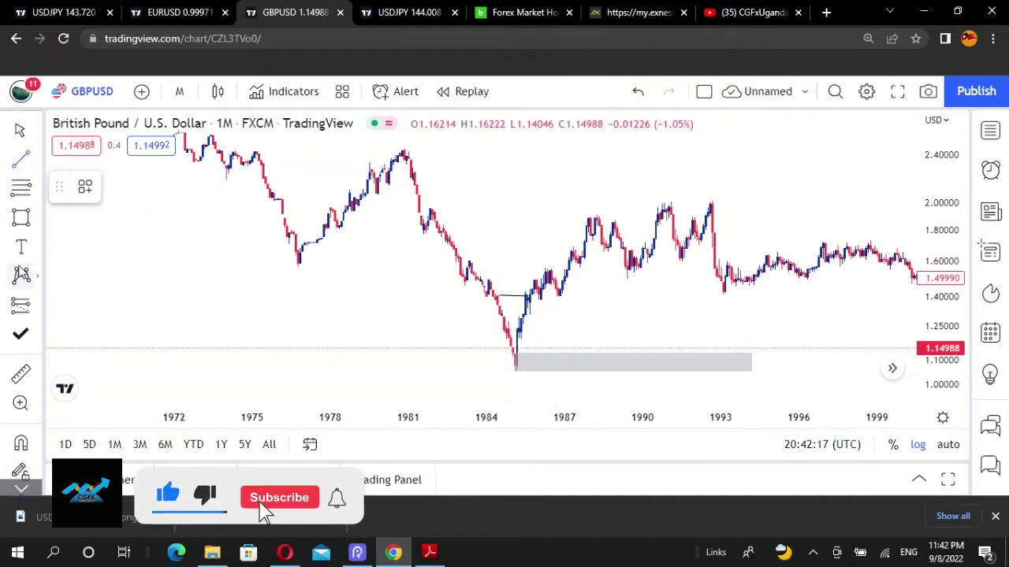
# Place a text label reading 'BMA' on the chart.
pyautogui.click(22, 248)
pyautogui.click(230, 323)
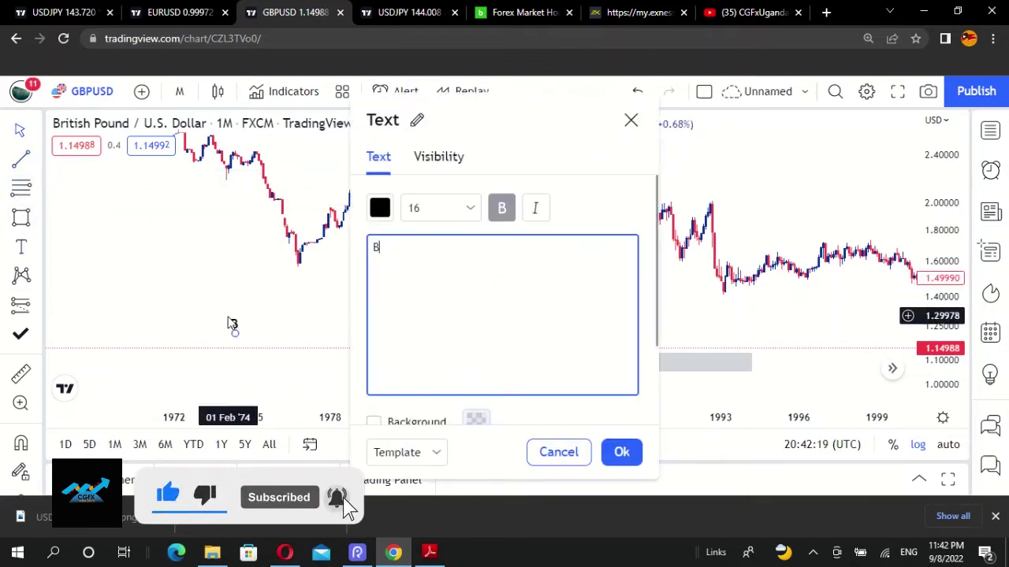
pyautogui.write('BMA')
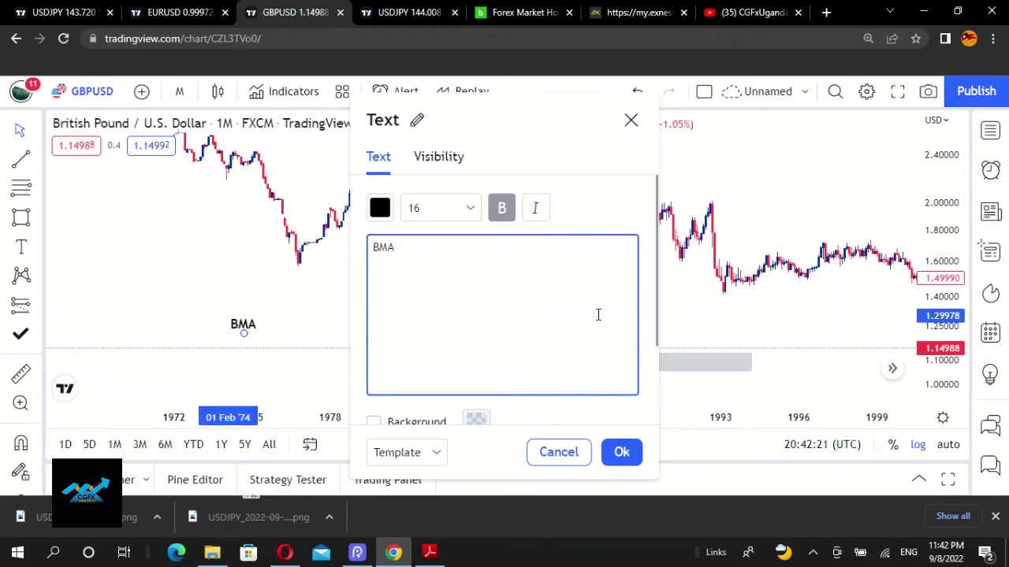
pyautogui.click(622, 455)
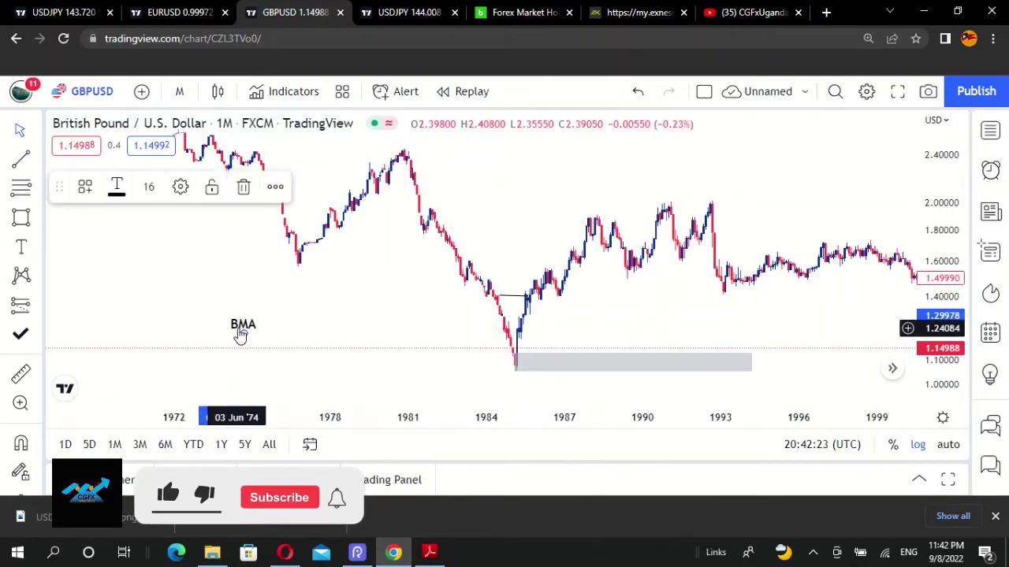
pyautogui.moveTo(243, 334); pyautogui.dragTo(258, 319)
# Correct the label to 'BMS' and move it onto the short line above the 1985 low.
pyautogui.doubleClick(257, 319)
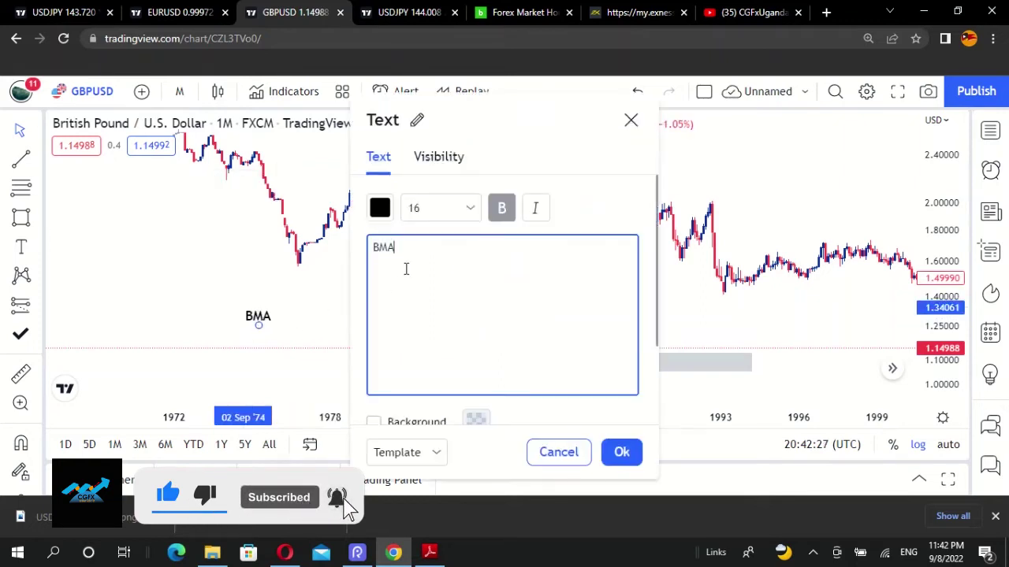
pyautogui.click(622, 452)
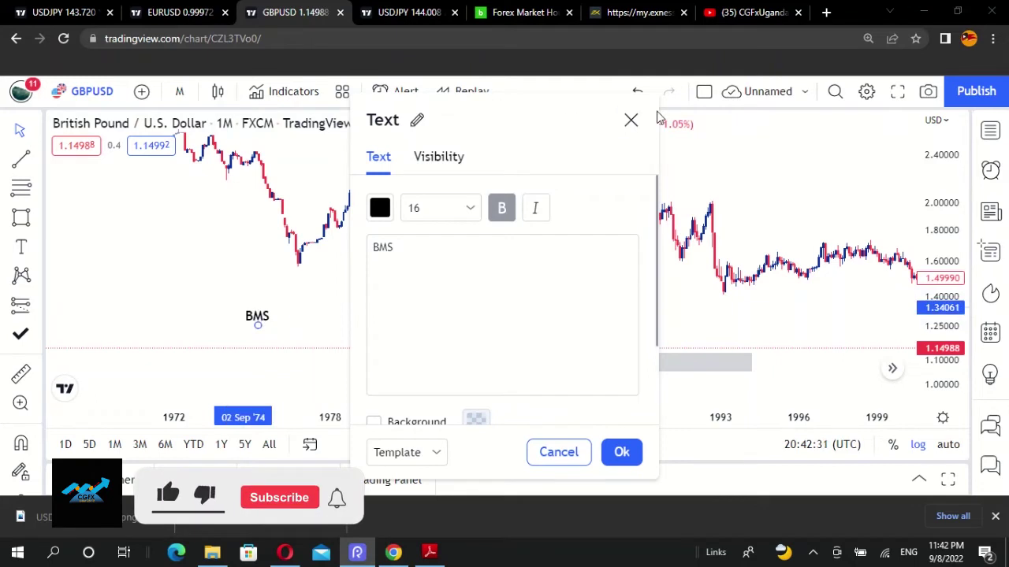
pyautogui.click(631, 121)
pyautogui.moveTo(261, 323); pyautogui.dragTo(516, 276)
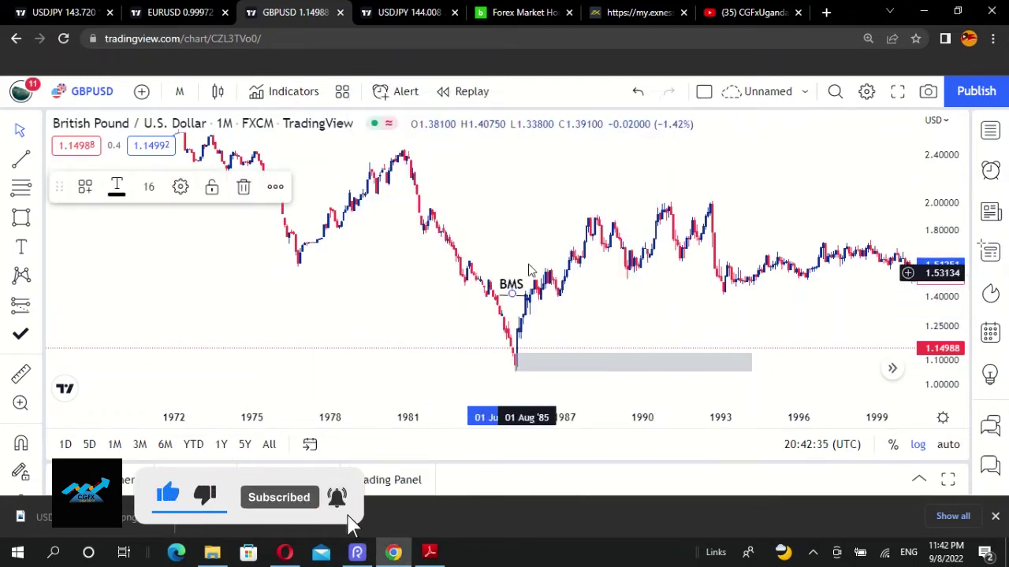
pyautogui.click(532, 362)
pyautogui.moveTo(595, 327); pyautogui.dragTo(518, 274)
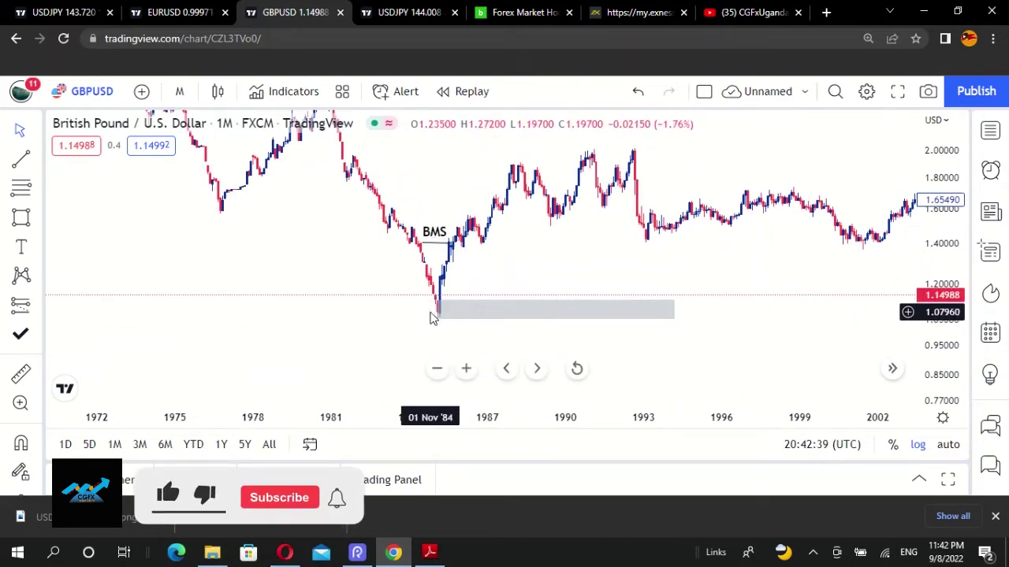
# Stretch the zone rectangle's right edge past the latest bars into future years.
pyautogui.moveTo(673, 309); pyautogui.dragTo(788, 309)
pyautogui.moveTo(719, 293); pyautogui.dragTo(353, 329)
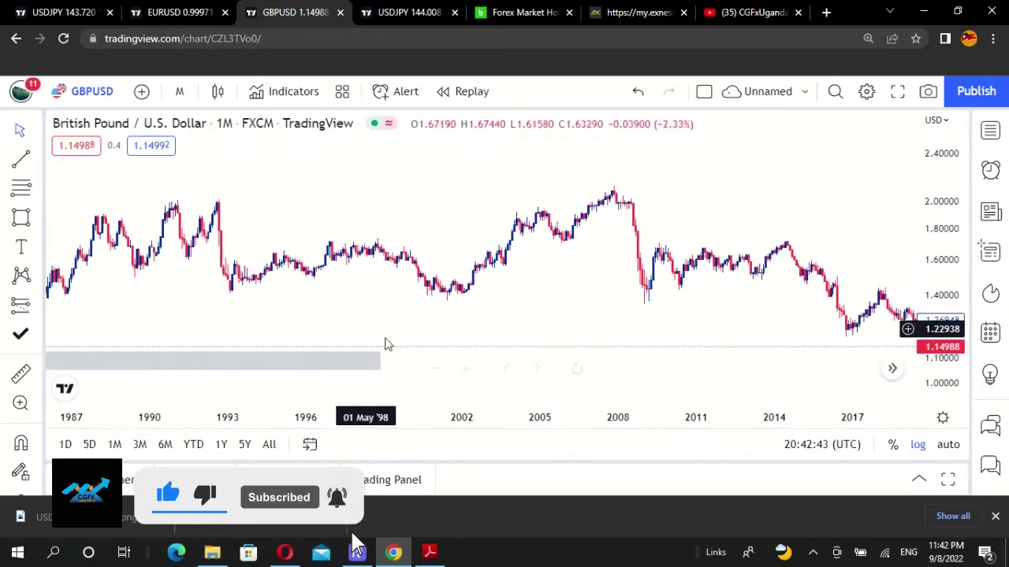
pyautogui.moveTo(380, 361); pyautogui.dragTo(377, 315)
pyautogui.scroll(-3, 796, 332)
pyautogui.scroll(-3, 796, 332)
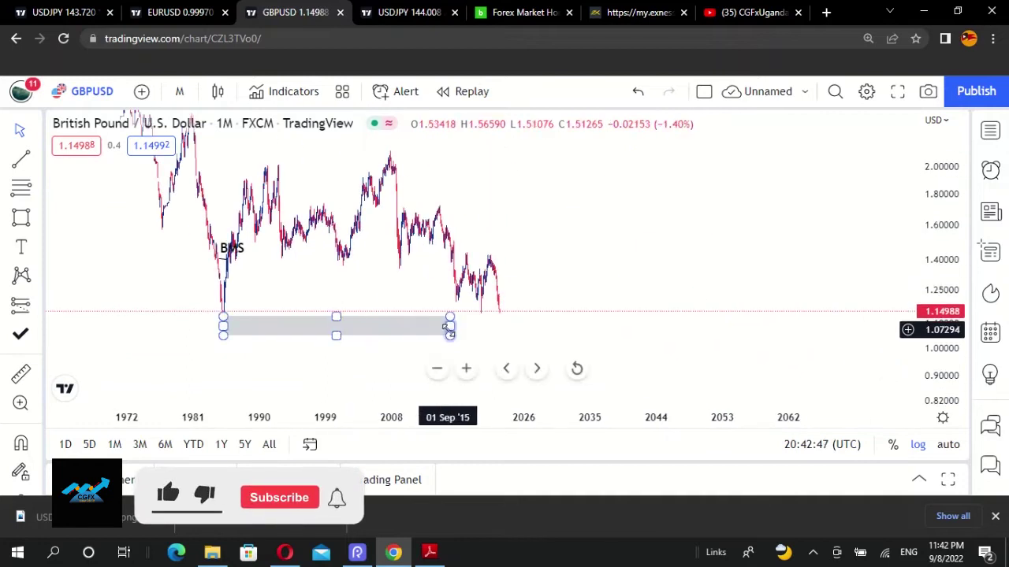
pyautogui.moveTo(451, 327); pyautogui.dragTo(596, 335)
pyautogui.moveTo(329, 283); pyautogui.dragTo(522, 305)
# Pan and zoom the chart to centre the 1985 low and its zone.
pyautogui.scroll(2, 461, 304)
pyautogui.hscroll(-1, 568, 295)
pyautogui.scroll(2, 569, 298)
pyautogui.hscroll(-5, 518, 315)
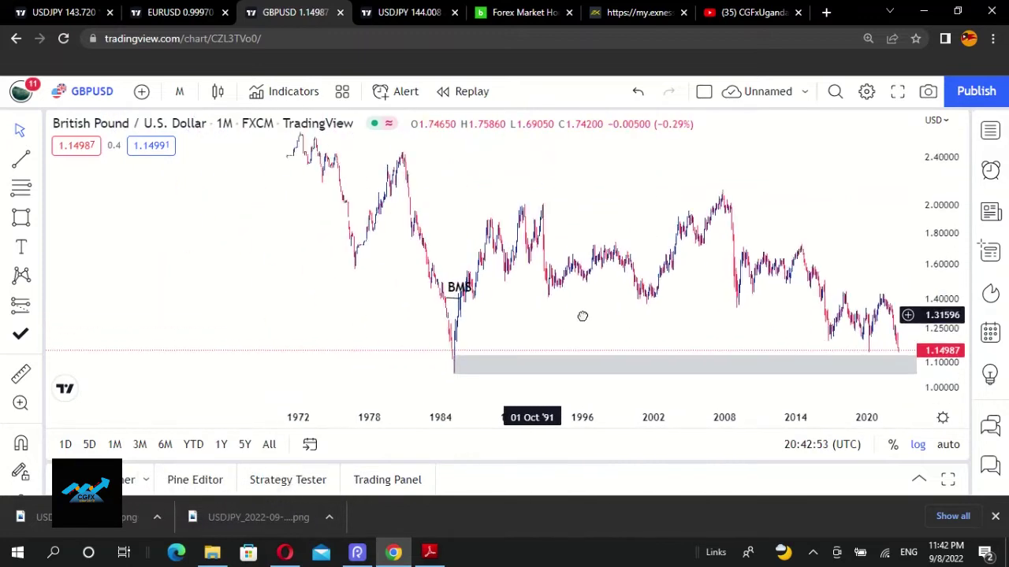
pyautogui.scroll(2, 618, 322)
pyautogui.hscroll(-5, 635, 293)
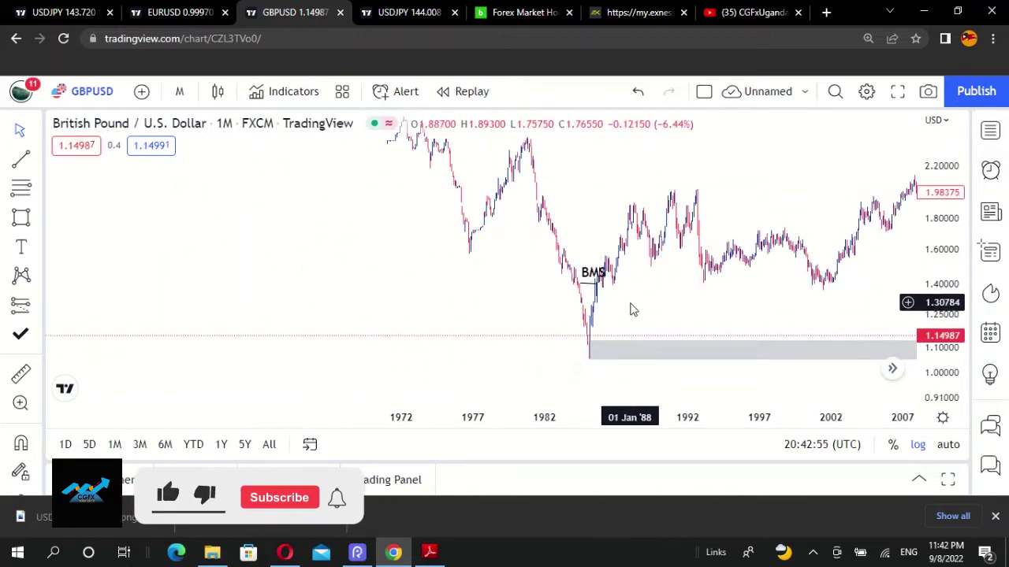
pyautogui.hscroll(1, 630, 310)
pyautogui.moveTo(631, 309); pyautogui.dragTo(642, 237)
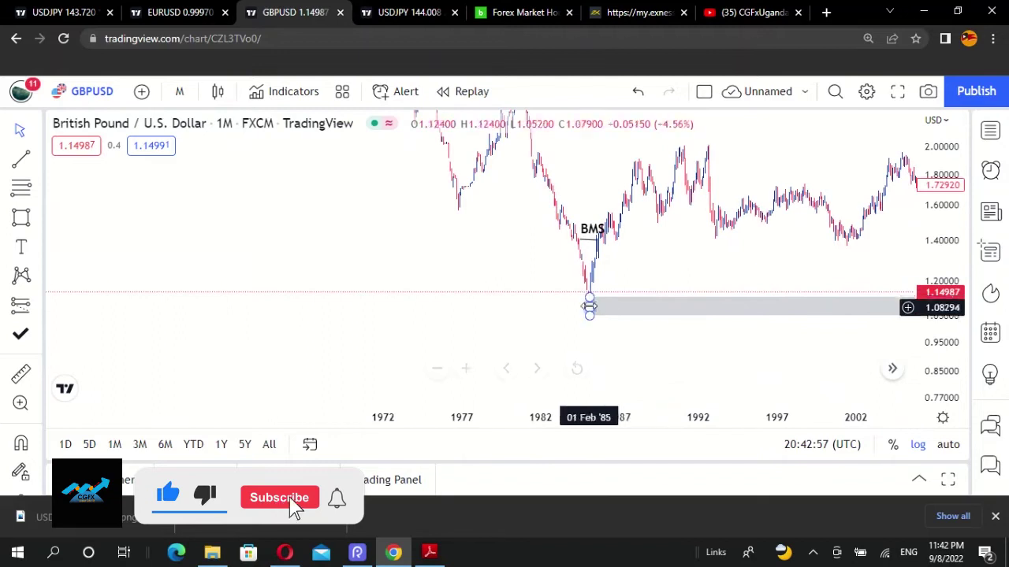
pyautogui.moveTo(377, 251); pyautogui.dragTo(358, 281)
pyautogui.moveTo(212, 291); pyautogui.dragTo(179, 303)
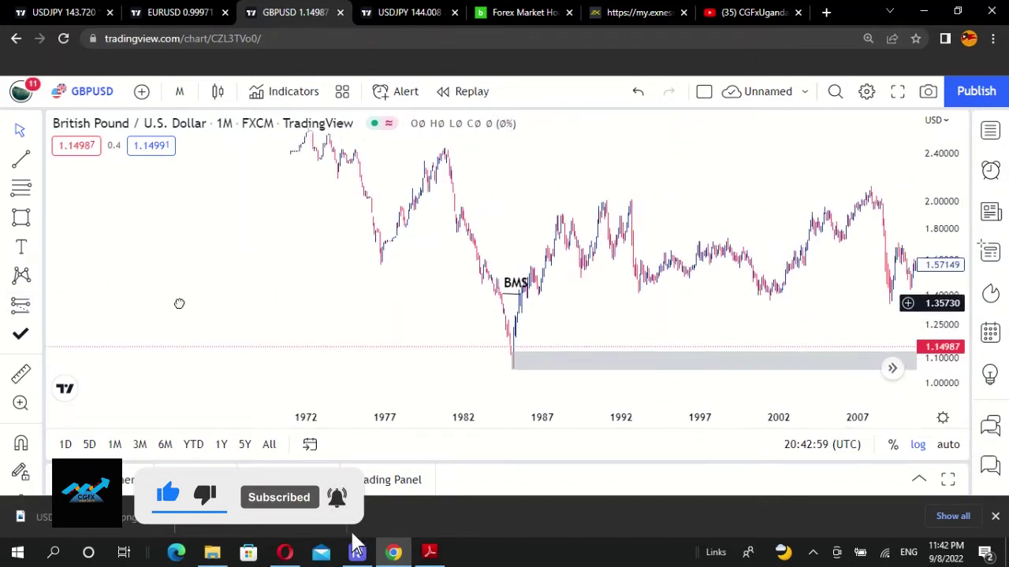
# Draw a Fib Retracement from the 1980 high at 2.48111 down to 1.05647.
pyautogui.click(23, 184)
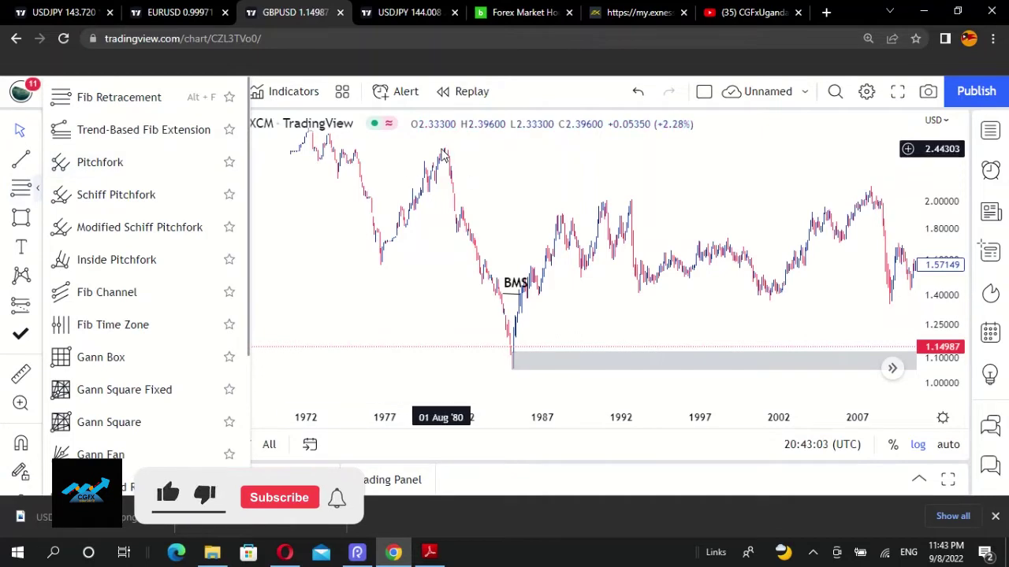
pyautogui.click(461, 181)
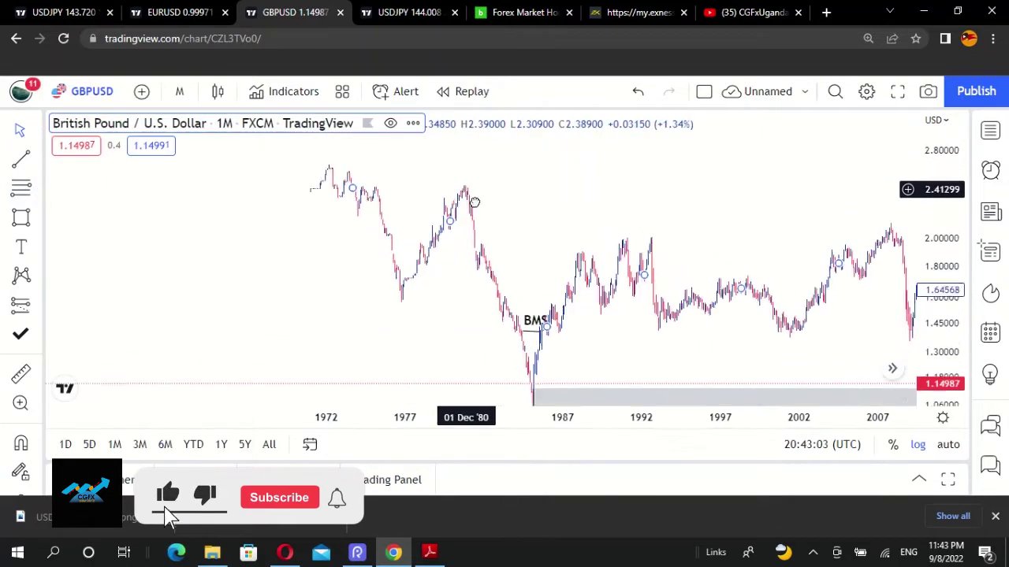
pyautogui.click(23, 187)
pyautogui.click(456, 176)
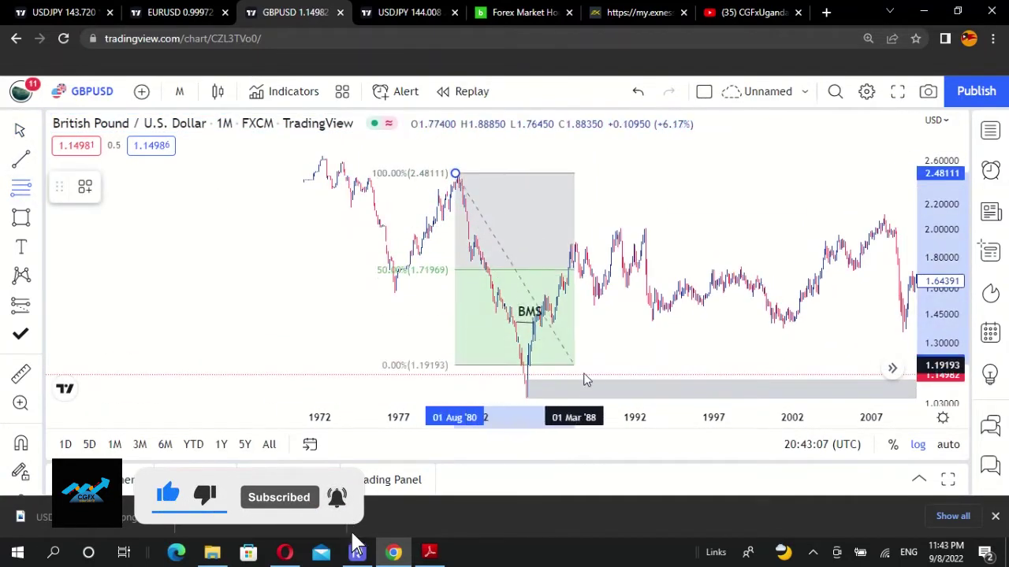
pyautogui.click(720, 402)
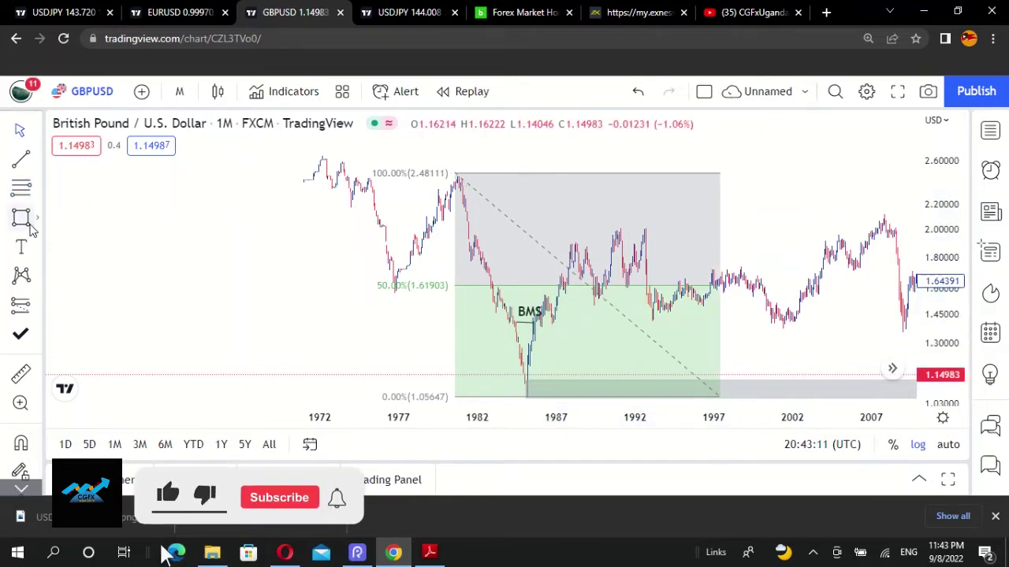
# Add a 'PREMIUM' text label in the grey zone above the 50% level.
pyautogui.click(22, 247)
pyautogui.click(209, 306)
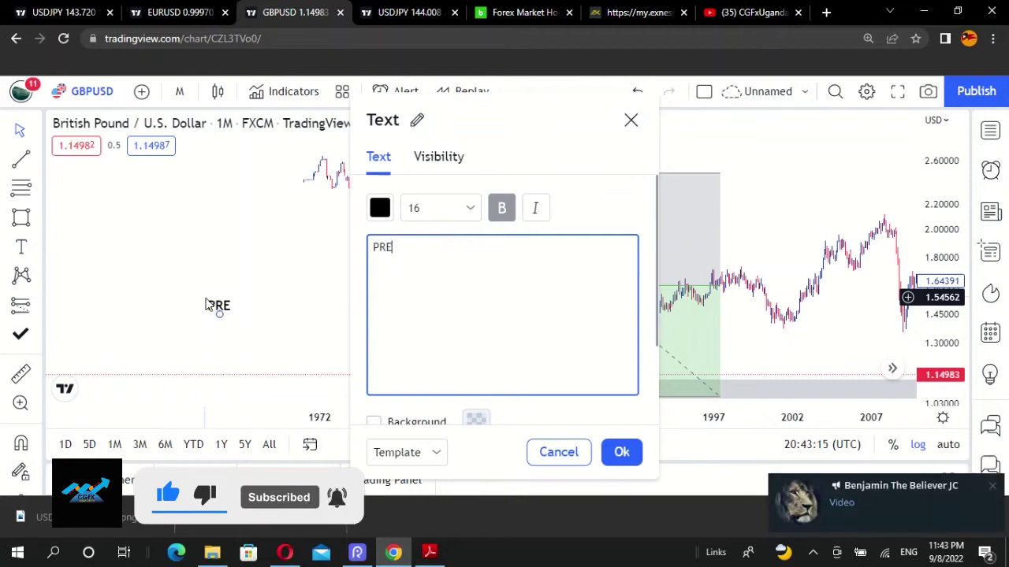
pyautogui.write('PREMI')
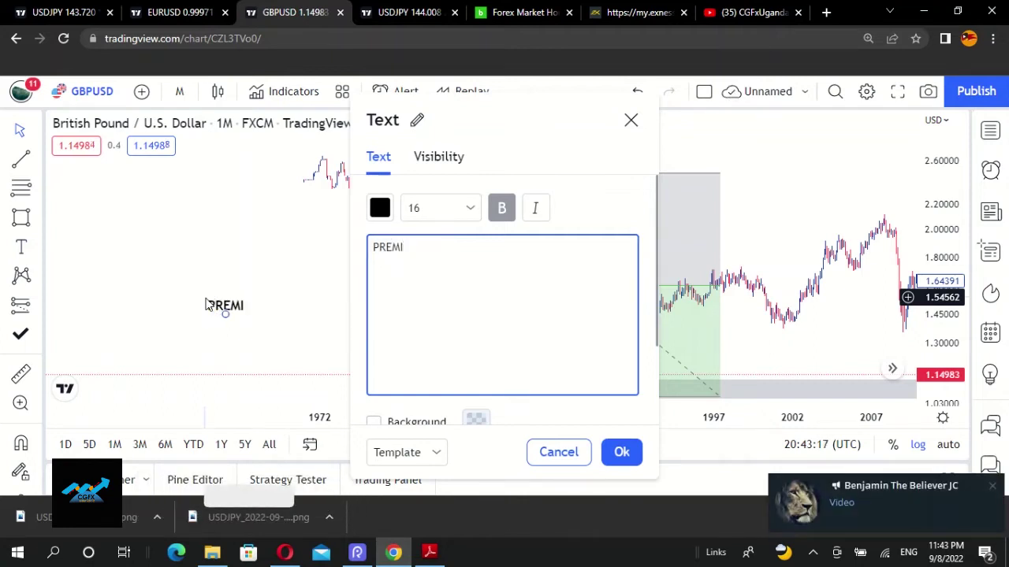
pyautogui.write('UM')
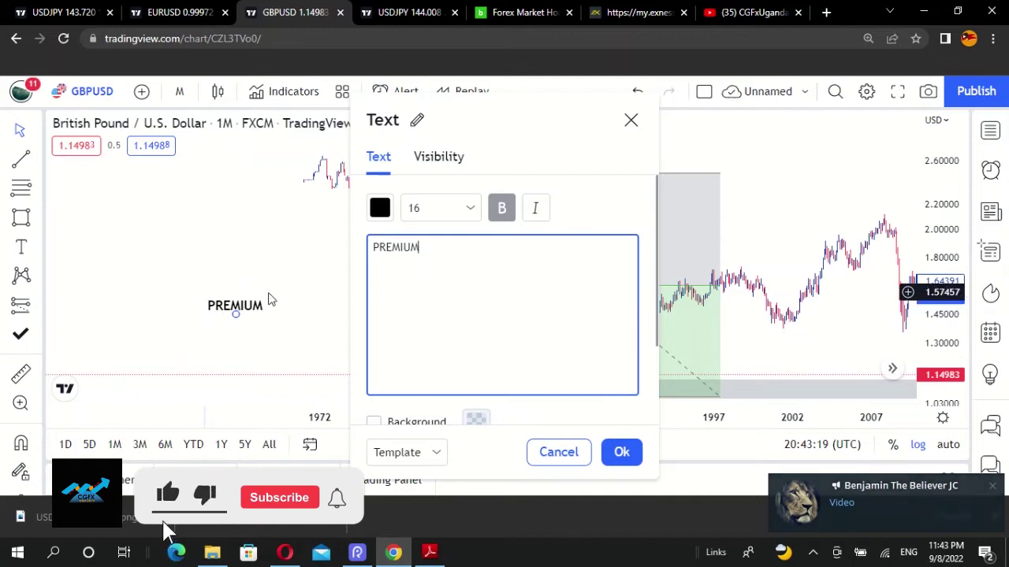
pyautogui.click(632, 122)
pyautogui.moveTo(243, 314); pyautogui.dragTo(615, 219)
# Add a 'DISCOUNT' text label in the green zone below the 50% level.
pyautogui.click(21, 246)
pyautogui.click(171, 293)
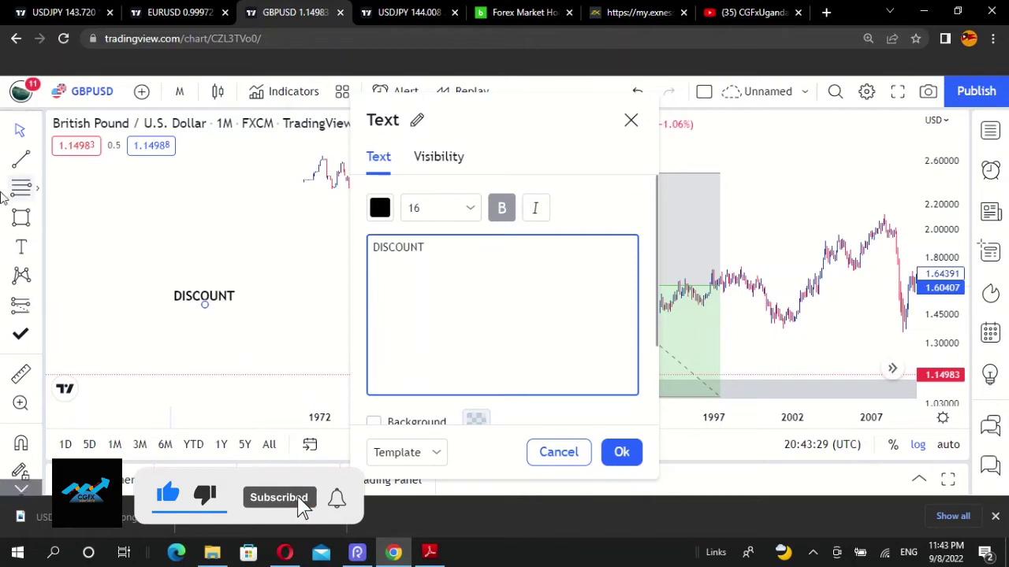
pyautogui.write('DISCOUNT')
pyautogui.click(34, 119)
pyautogui.moveTo(196, 307); pyautogui.dragTo(603, 366)
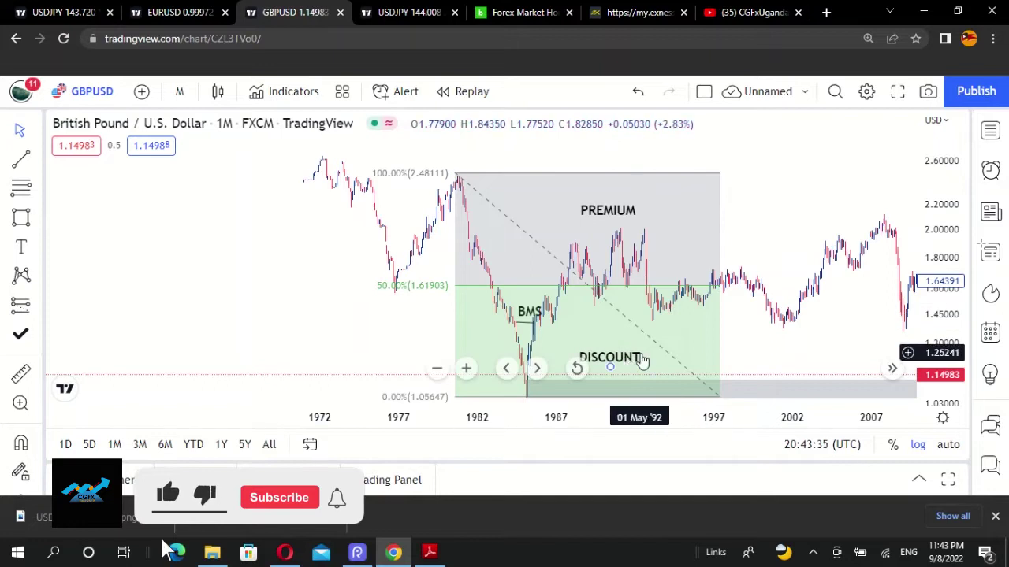
pyautogui.moveTo(723, 205); pyautogui.dragTo(691, 187)
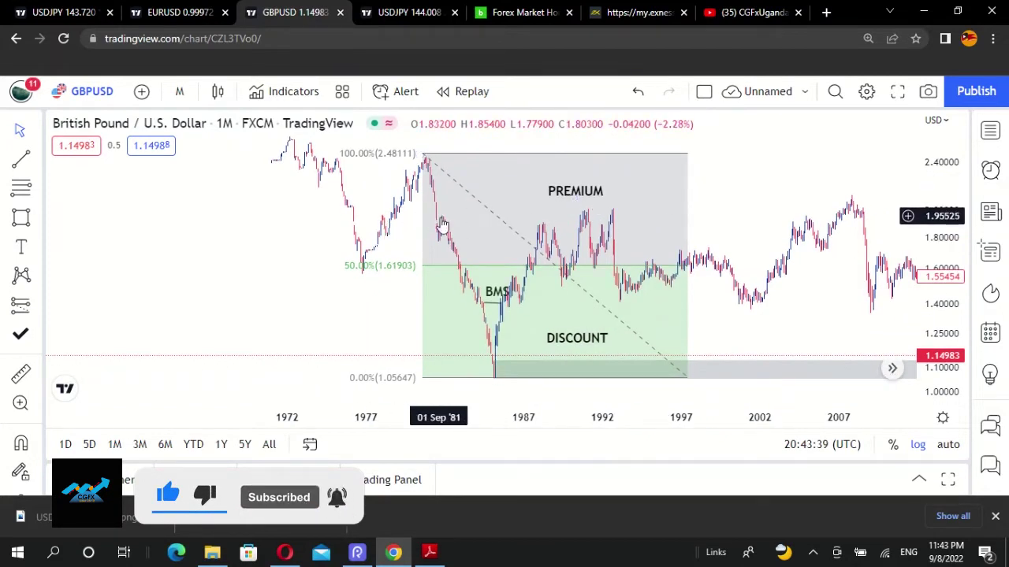
# Draw a short trend line below the 1981 peak.
pyautogui.scroll(2, 441, 221)
pyautogui.moveTo(156, 247); pyautogui.dragTo(310, 262)
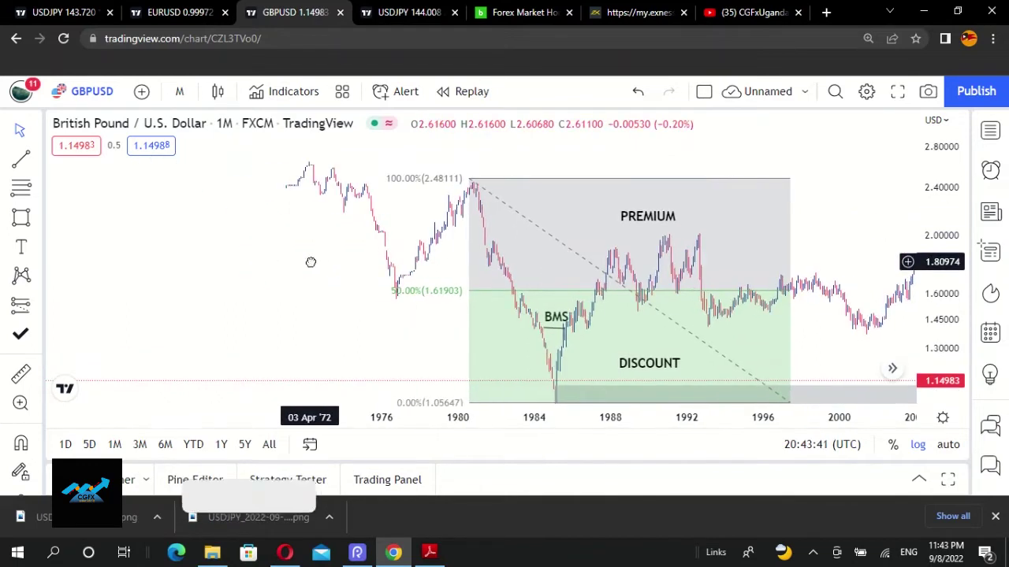
pyautogui.scroll(2, 327, 270)
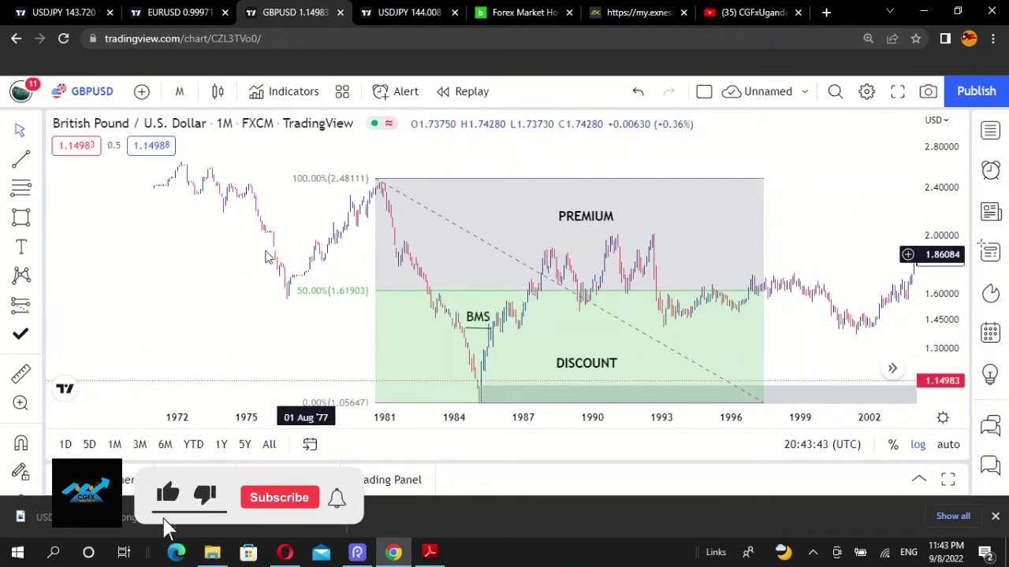
pyautogui.click(19, 160)
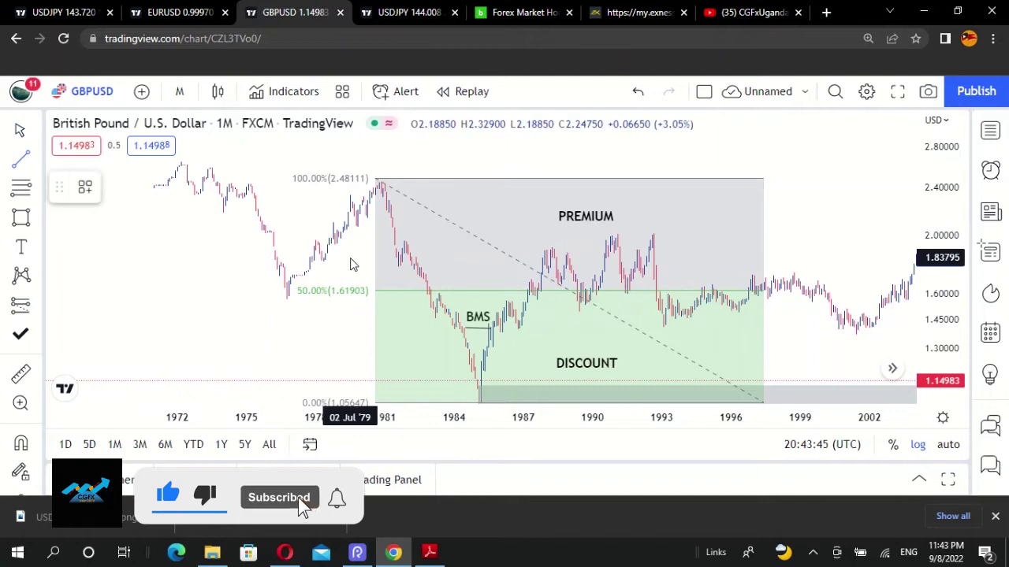
pyautogui.click(396, 229)
pyautogui.click(90, 247)
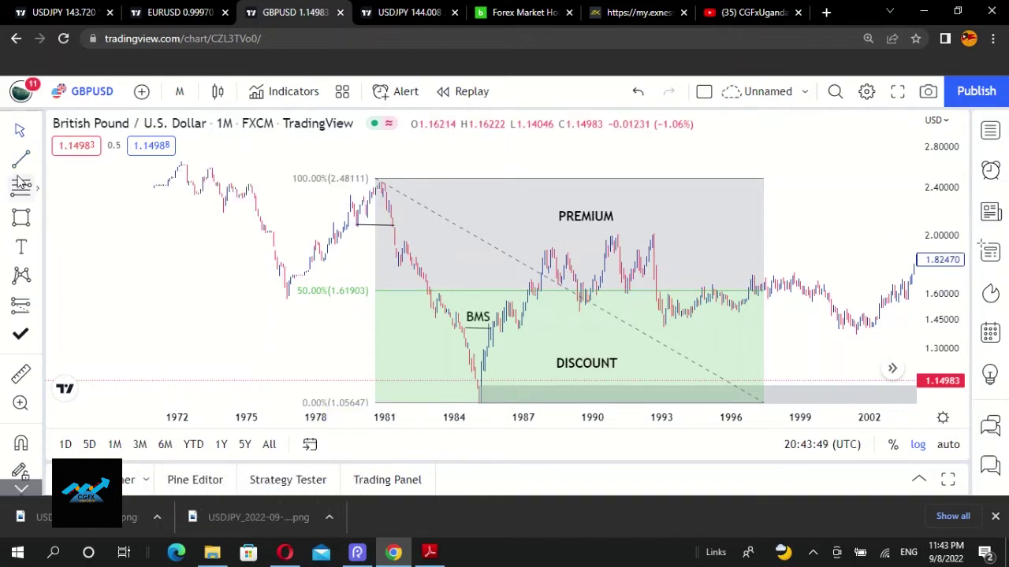
# Trace the rally into the 1981 peak and drop to the 1985 low with the Highlighter, deleting the stray stroke.
pyautogui.click(37, 218)
pyautogui.click(66, 160)
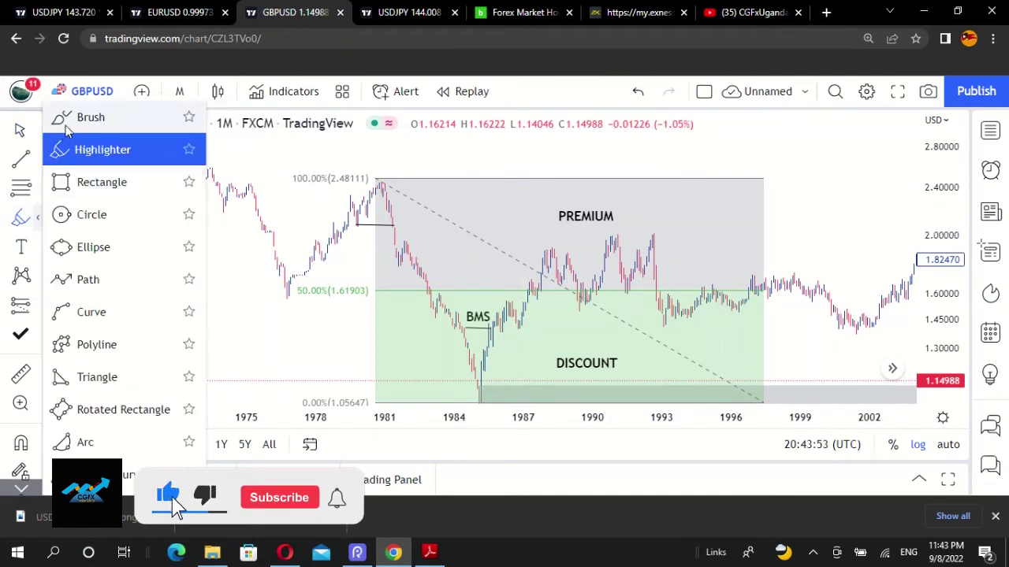
pyautogui.moveTo(288, 242); pyautogui.dragTo(358, 175)
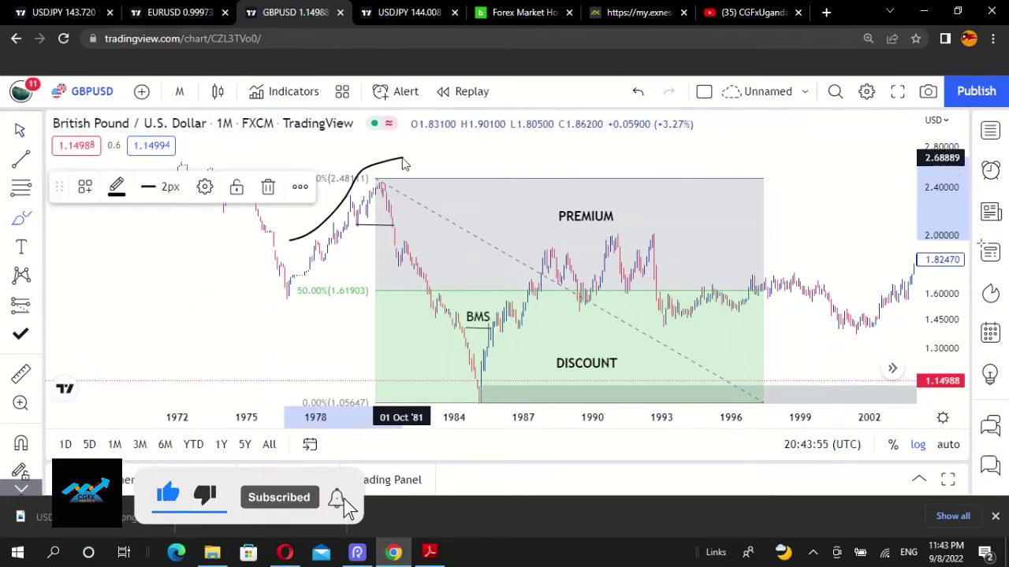
pyautogui.moveTo(416, 249); pyautogui.dragTo(471, 360)
pyautogui.scroll(2, 335, 238)
pyautogui.moveTo(92, 289)
pyautogui.mouseDown()
pyautogui.moveTo(147, 317)
pyautogui.moveTo(378, 325)
pyautogui.mouseUp()
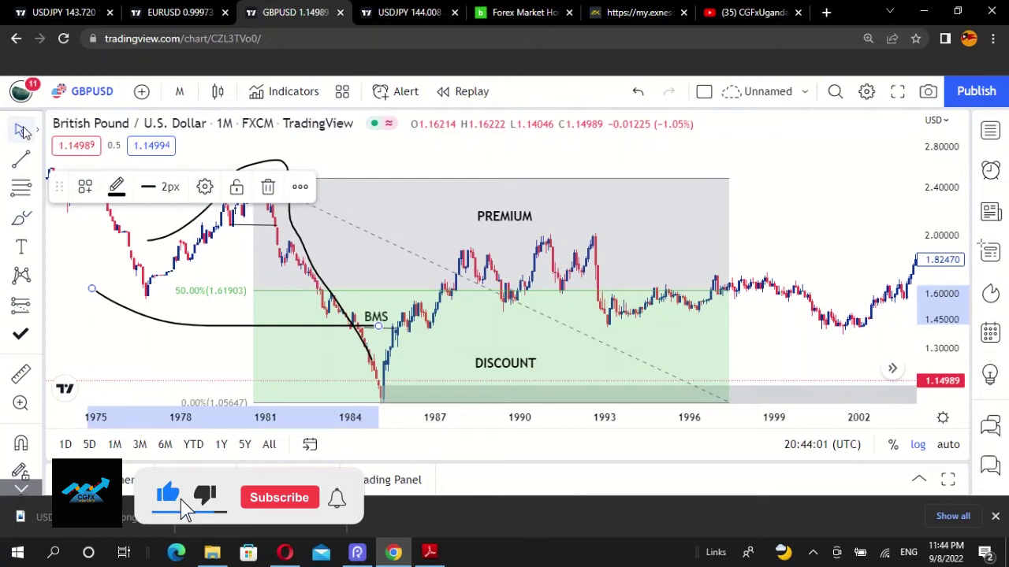
pyautogui.press('Delete')
# Add a 'CHOCH' text label beneath the 1981 peak.
pyautogui.moveTo(66, 264); pyautogui.dragTo(355, 242)
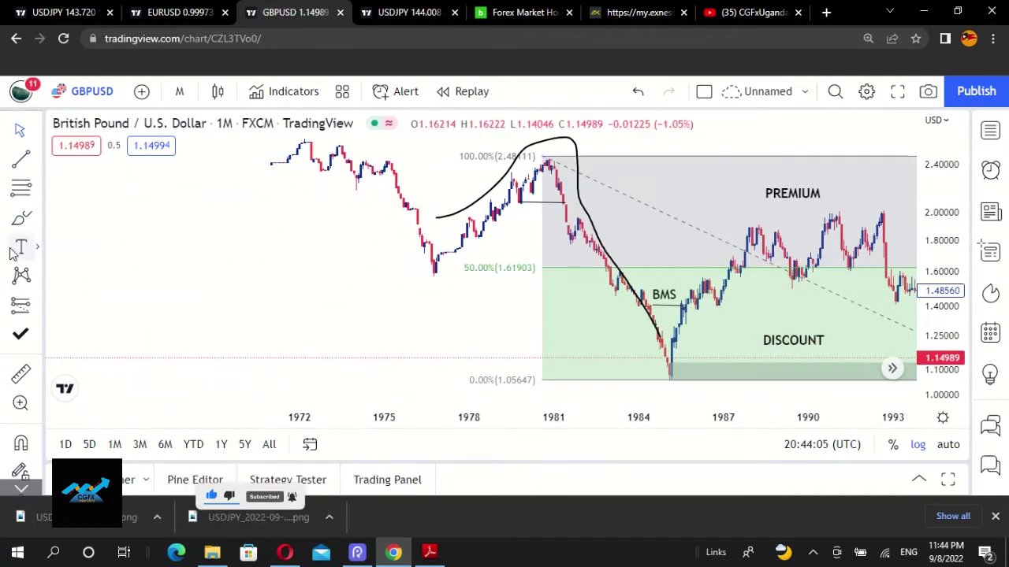
pyautogui.click(20, 248)
pyautogui.click(186, 282)
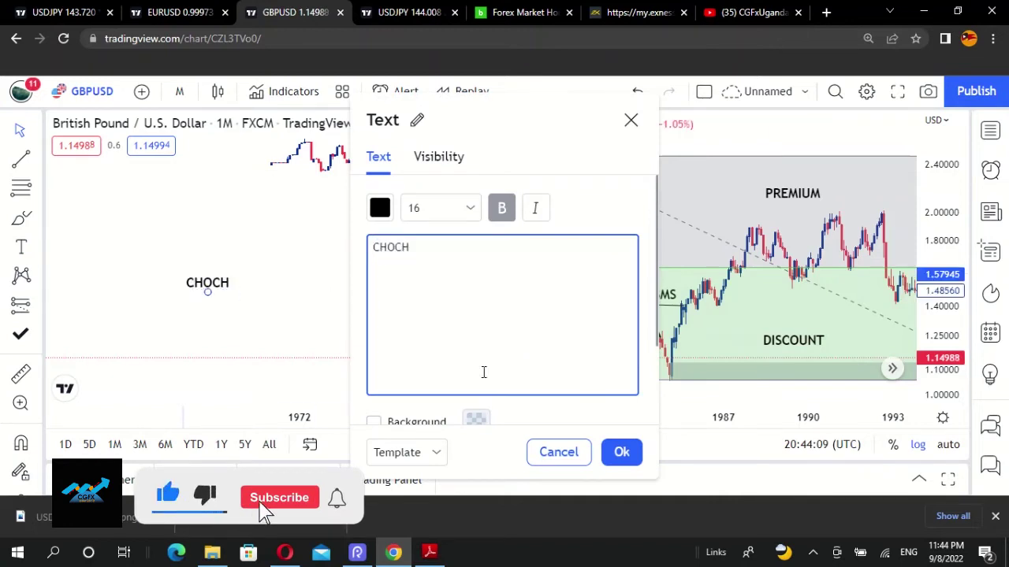
pyautogui.click(626, 460)
pyautogui.moveTo(218, 295); pyautogui.dragTo(555, 215)
pyautogui.moveTo(360, 260); pyautogui.dragTo(173, 299)
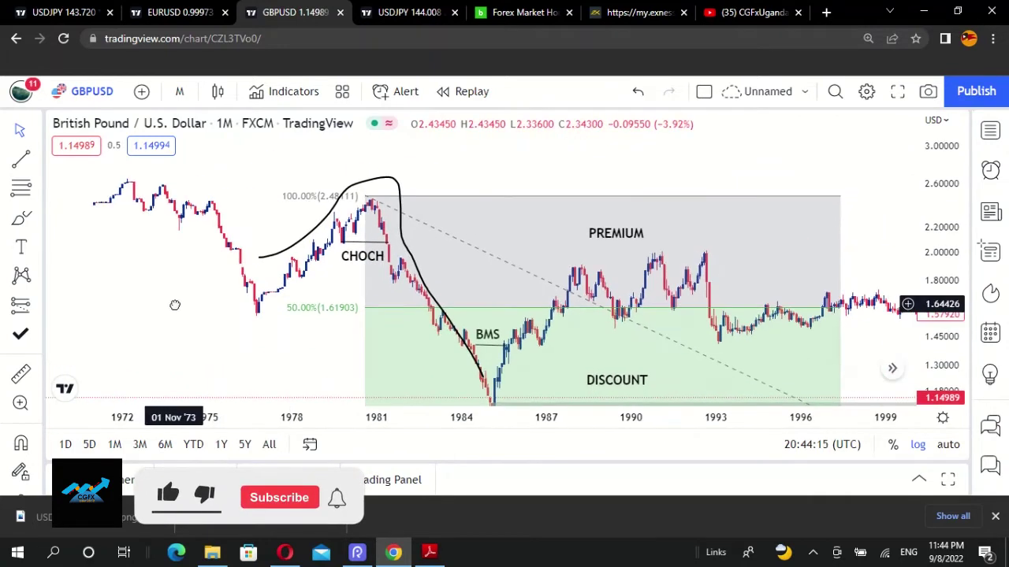
pyautogui.scroll(-2, 492, 207)
pyautogui.scroll(4, 371, 245)
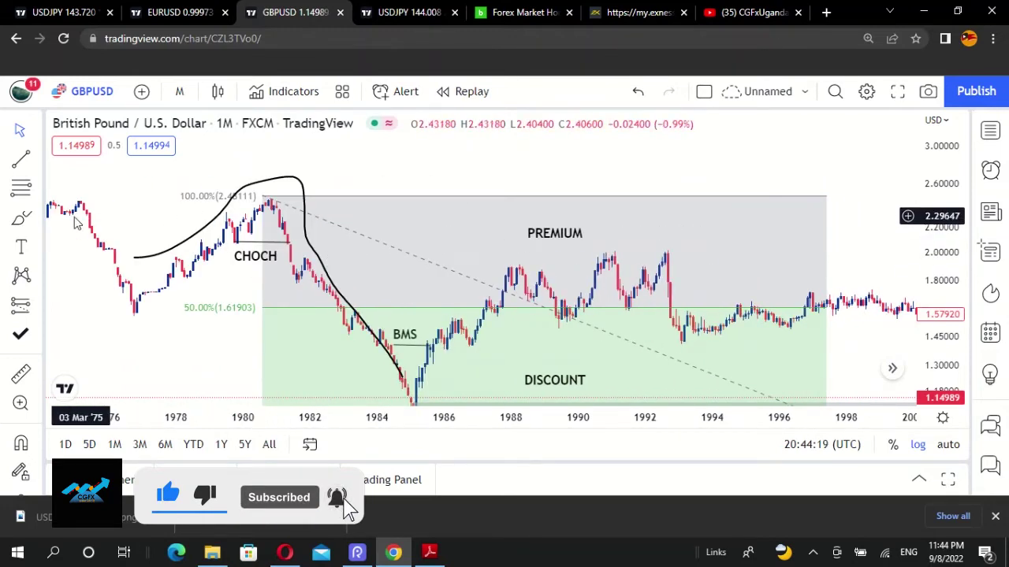
pyautogui.click(37, 219)
pyautogui.click(95, 181)
# Draw a thin grey rectangle band along the top of the premium zone.
pyautogui.moveTo(266, 197)
pyautogui.mouseDown()
pyautogui.moveTo(333, 211)
pyautogui.moveTo(793, 210)
pyautogui.mouseUp()
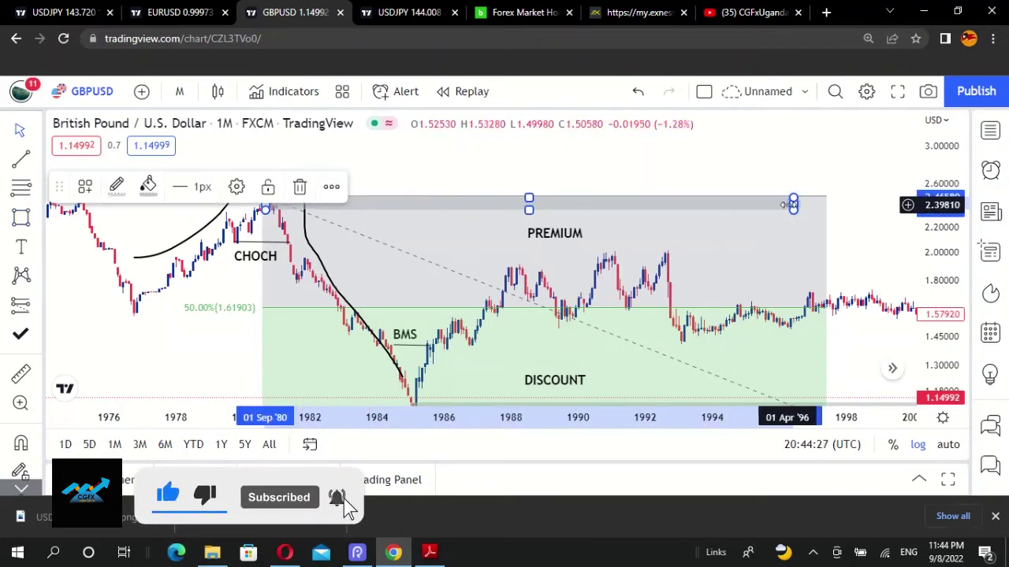
pyautogui.scroll(-2, 577, 315)
pyautogui.scroll(3, 577, 315)
pyautogui.scroll(-1, 544, 299)
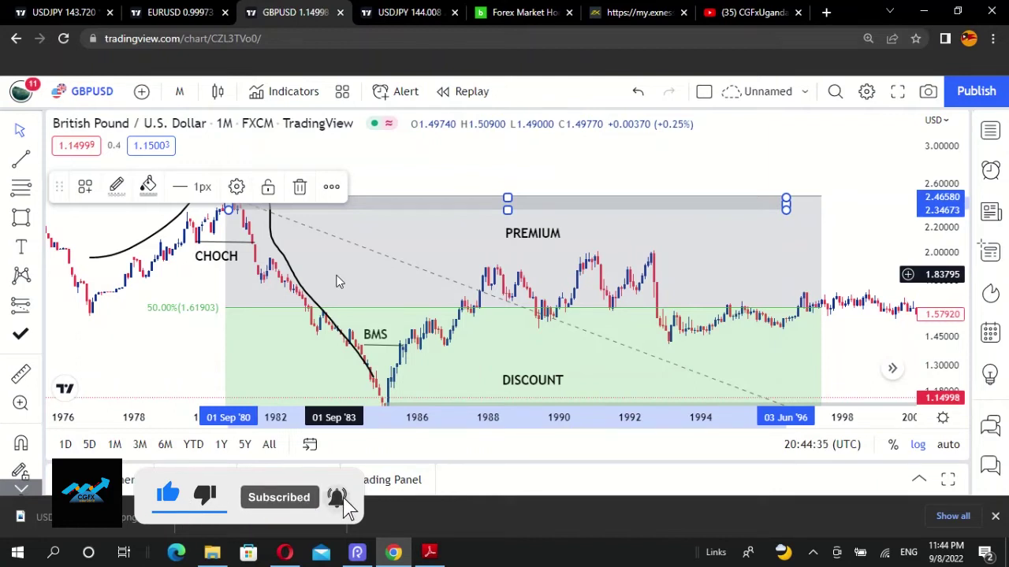
# Draw a second band and fit it onto the early-1990s highs, ending around Sep '95.
pyautogui.click(21, 217)
pyautogui.moveTo(241, 250); pyautogui.dragTo(838, 253)
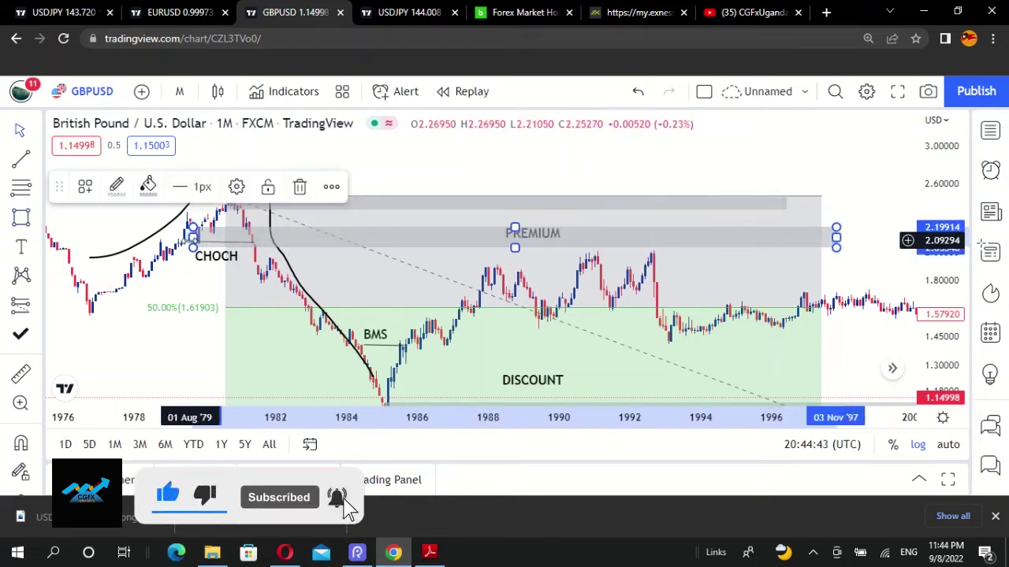
pyautogui.moveTo(194, 236); pyautogui.dragTo(270, 237)
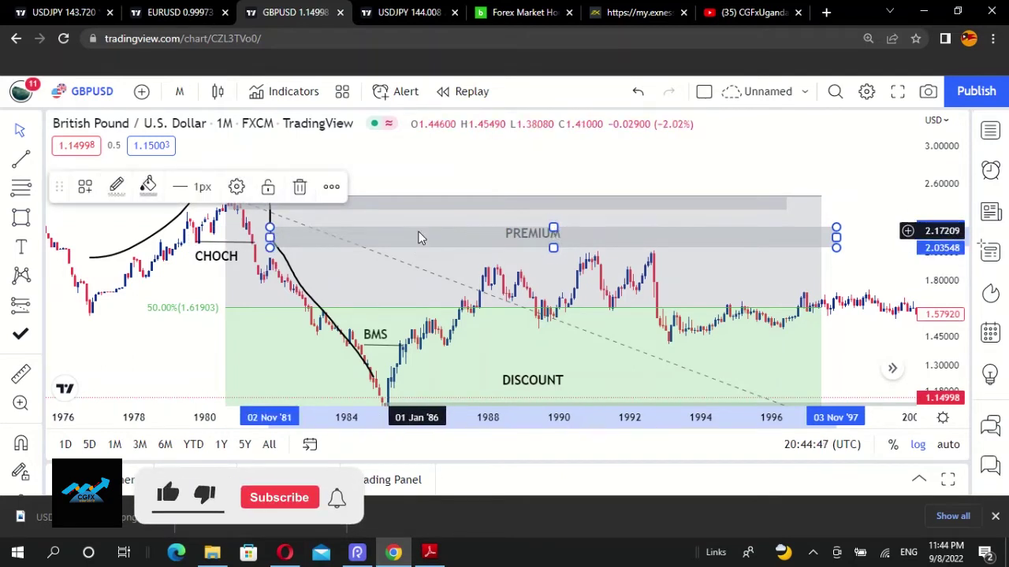
pyautogui.moveTo(424, 236); pyautogui.dragTo(420, 257)
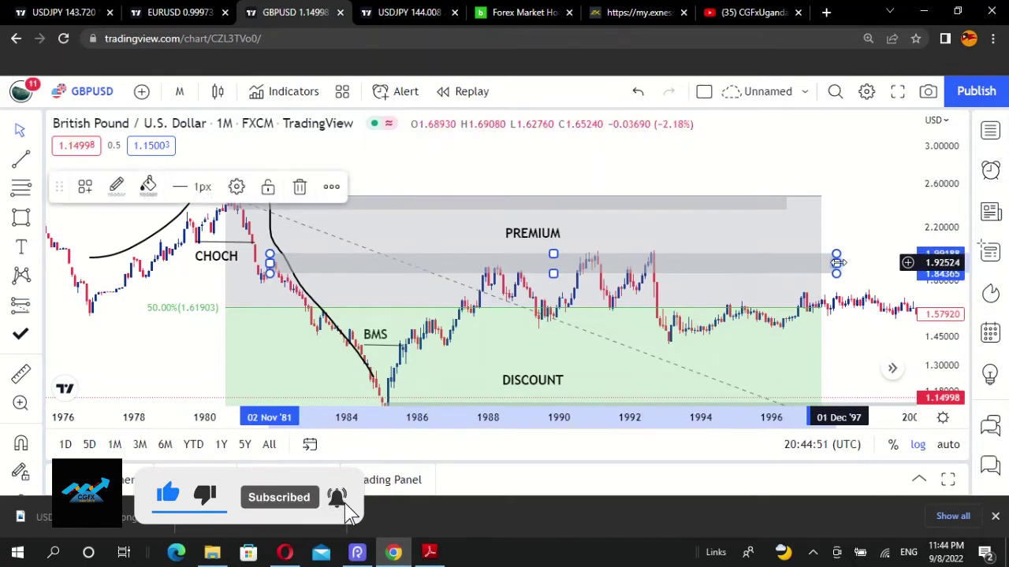
pyautogui.moveTo(825, 264); pyautogui.dragTo(760, 264)
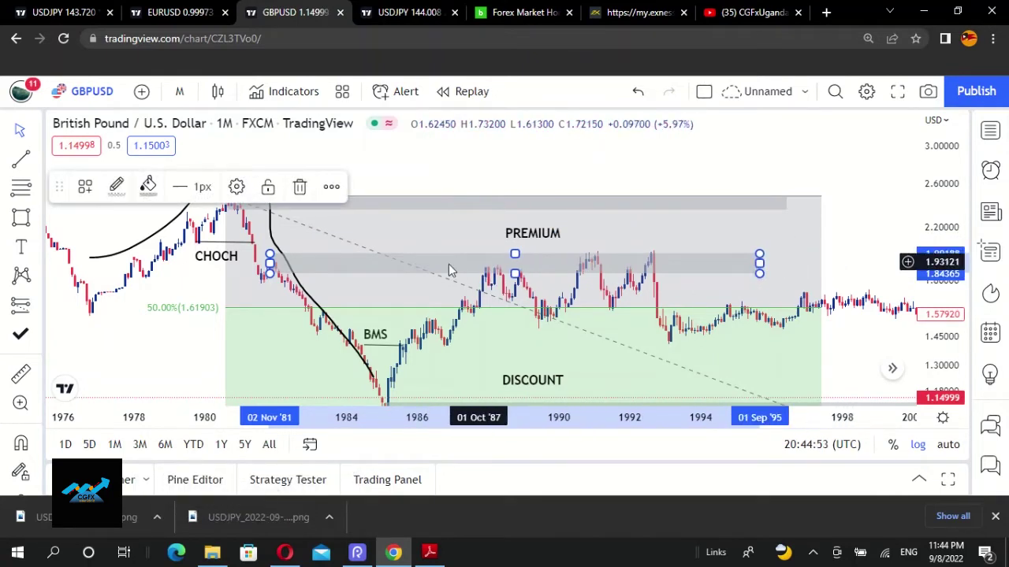
pyautogui.scroll(-2, 619, 271)
pyautogui.scroll(-5, 617, 264)
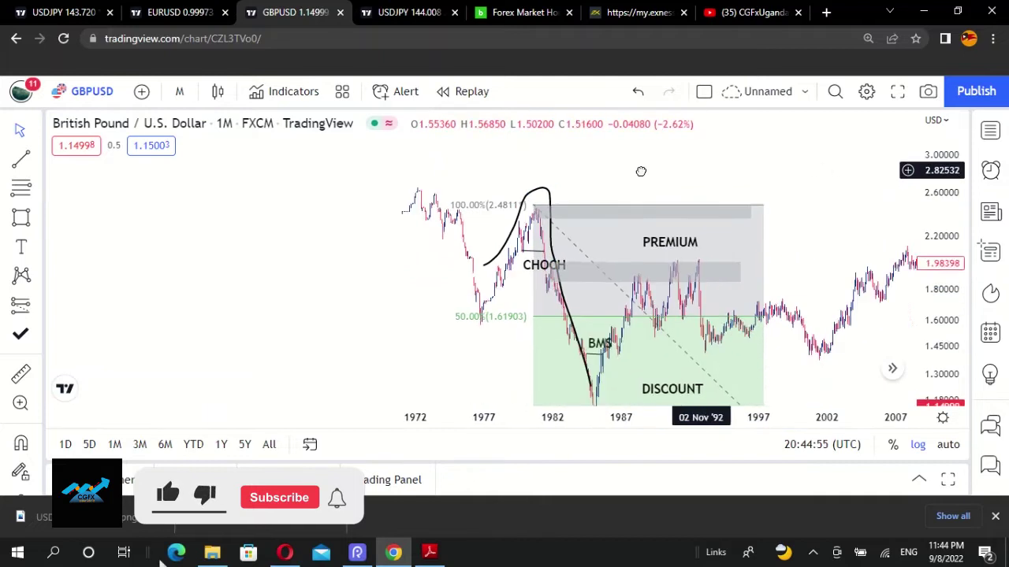
pyautogui.scroll(3, 502, 303)
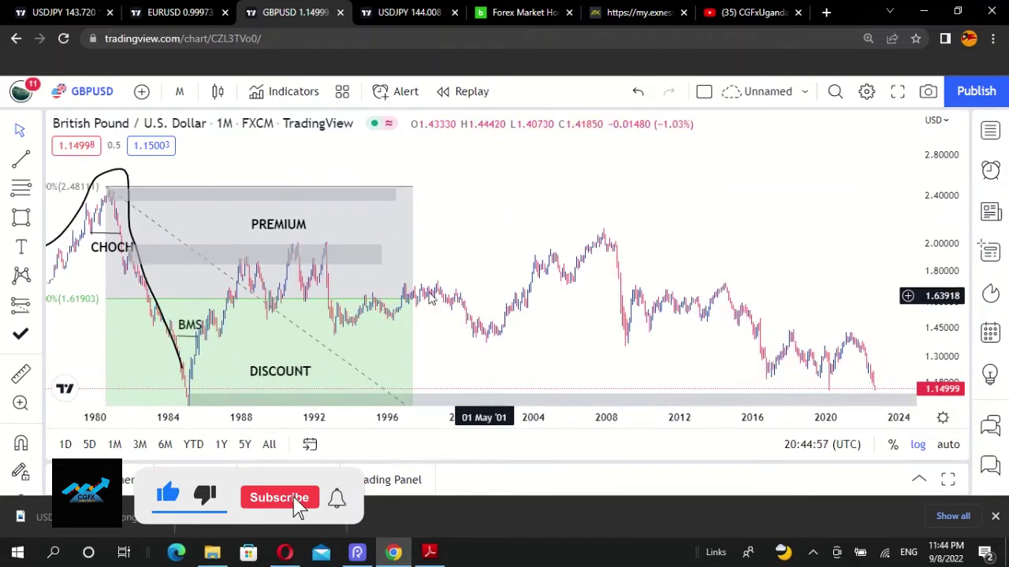
# Place a trial risk/reward position box, resize its stop and target zones, then delete it.
pyautogui.click(35, 306)
pyautogui.click(81, 214)
pyautogui.click(329, 268)
pyautogui.moveTo(329, 220); pyautogui.dragTo(331, 237)
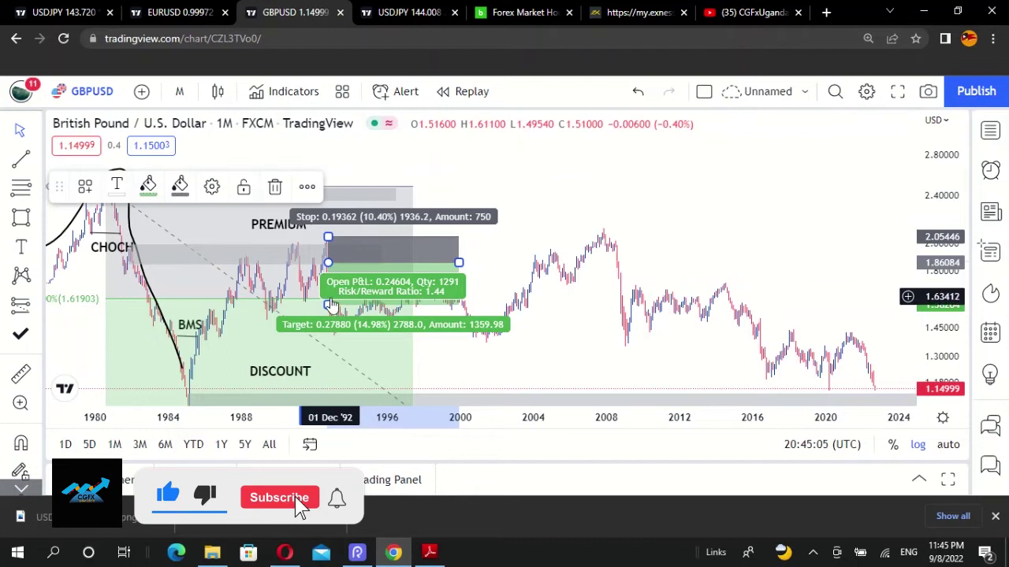
pyautogui.moveTo(328, 305); pyautogui.dragTo(340, 356)
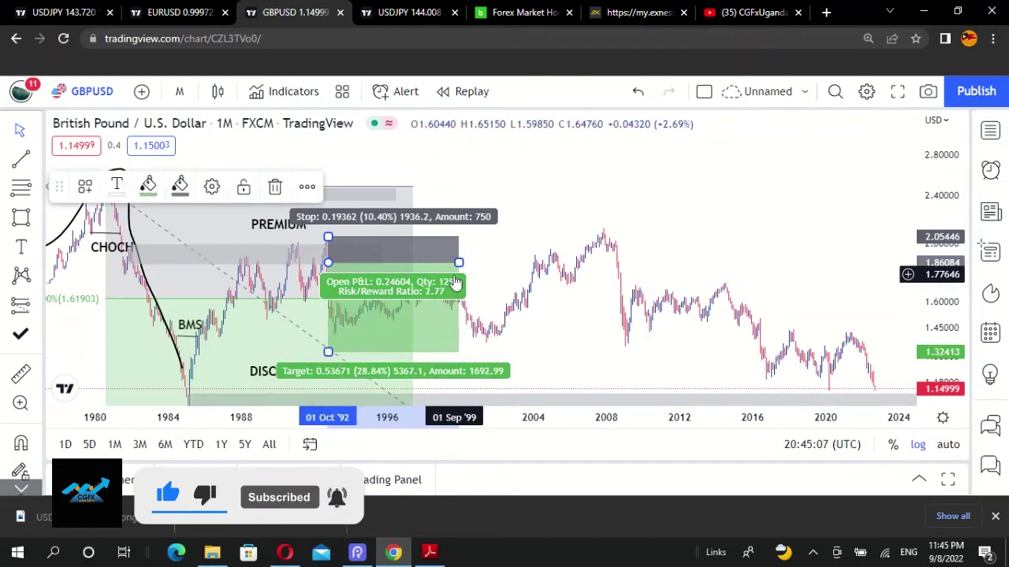
pyautogui.moveTo(459, 263); pyautogui.dragTo(513, 262)
pyautogui.moveTo(357, 244); pyautogui.dragTo(355, 237)
pyautogui.click(605, 172)
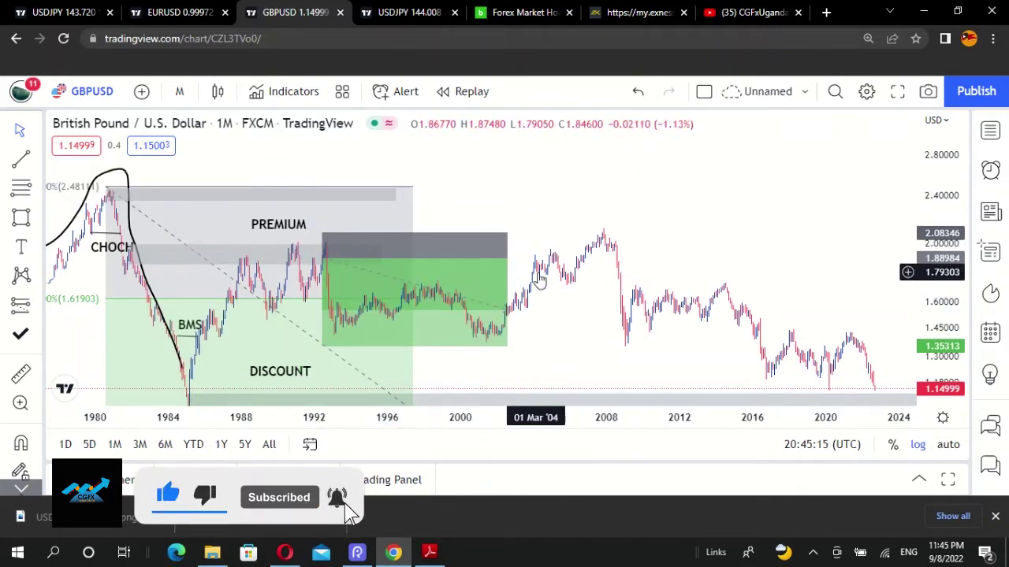
pyautogui.moveTo(506, 258); pyautogui.dragTo(491, 260)
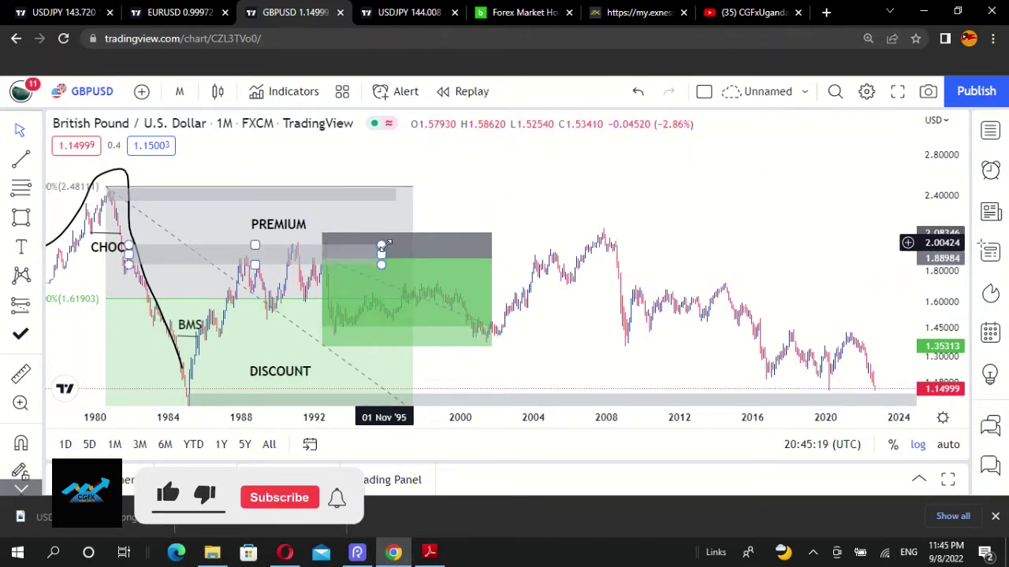
pyautogui.click(383, 247)
pyautogui.press('Delete')
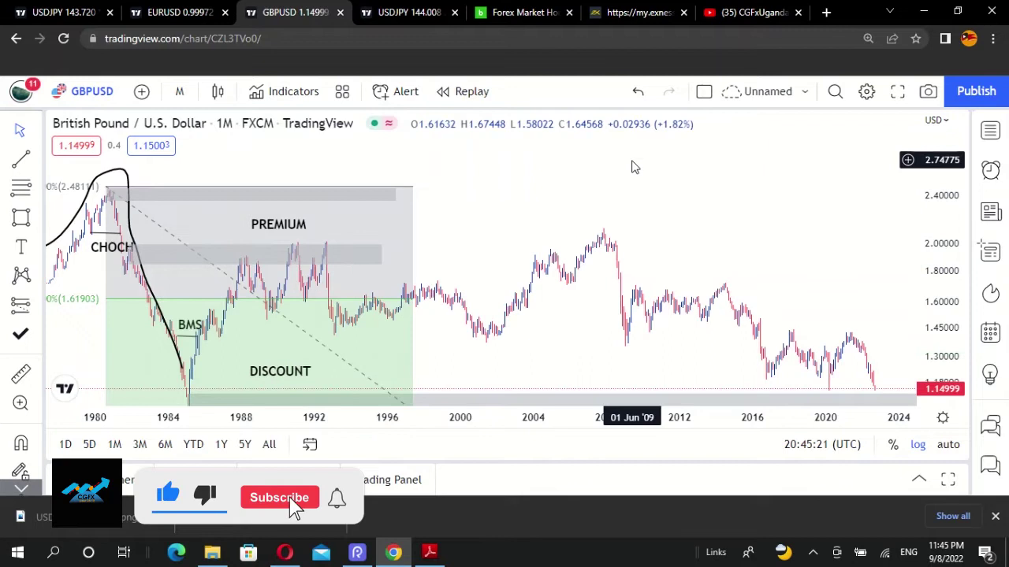
# Place a Long Position at the 1985 low, raise its target, then delete it.
pyautogui.scroll(-2, 629, 157)
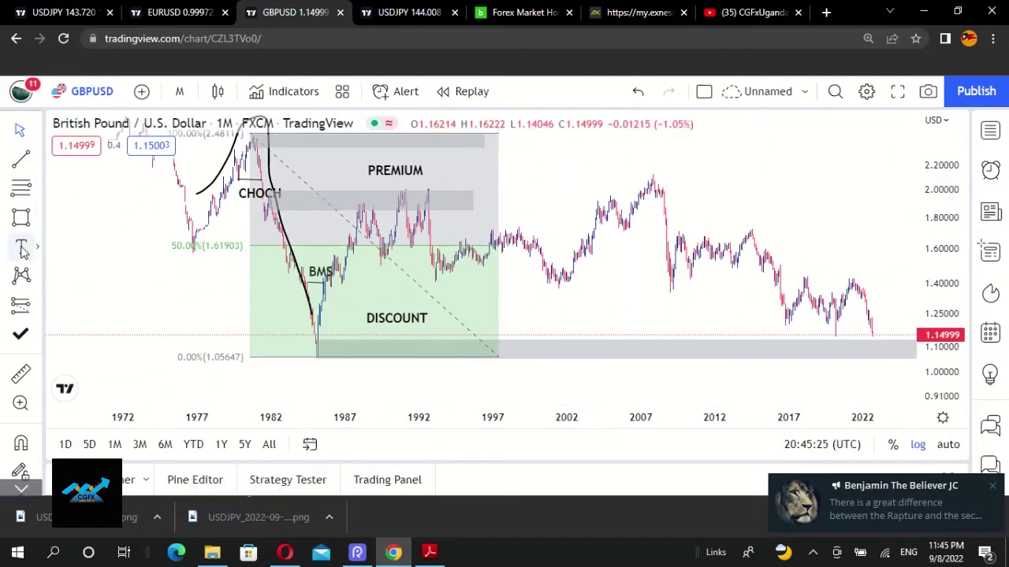
pyautogui.click(20, 305)
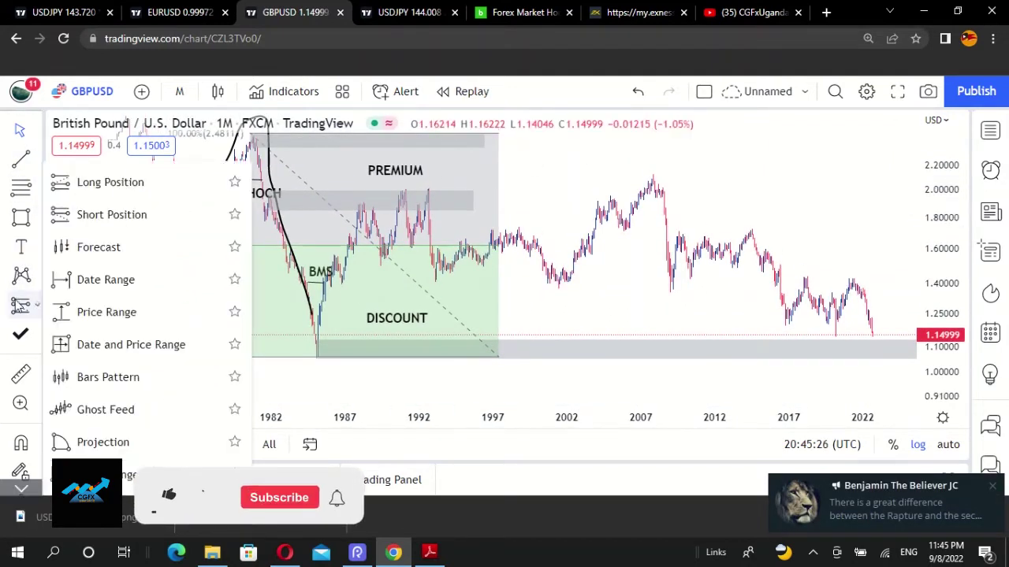
pyautogui.click(98, 182)
pyautogui.click(319, 346)
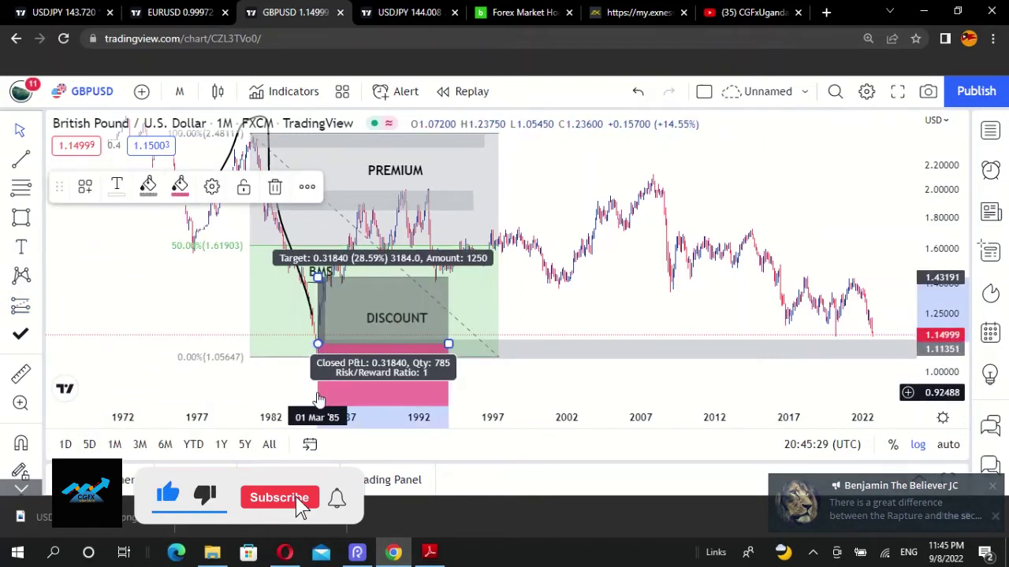
pyautogui.moveTo(337, 291); pyautogui.dragTo(367, 181)
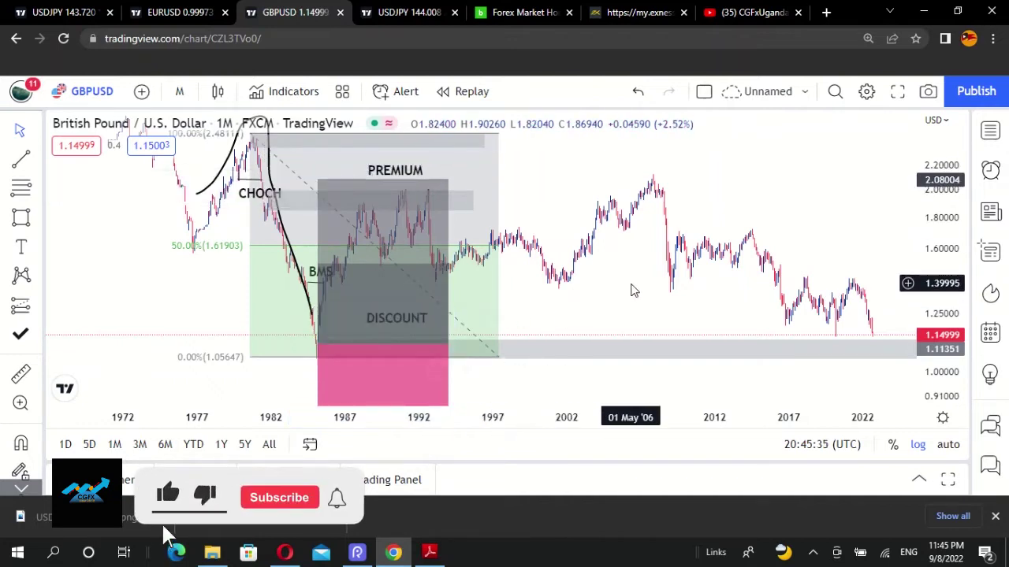
pyautogui.scroll(-1, 633, 289)
pyautogui.moveTo(401, 356); pyautogui.dragTo(373, 354)
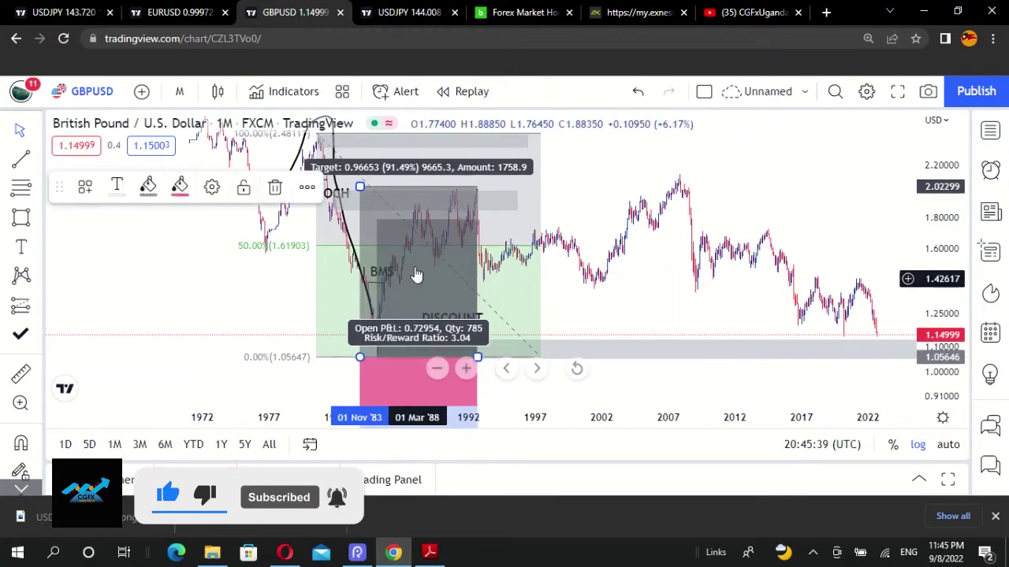
pyautogui.moveTo(360, 186)
pyautogui.mouseDown()
pyautogui.moveTo(363, 175)
pyautogui.moveTo(370, 197)
pyautogui.moveTo(754, 198)
pyautogui.mouseUp()
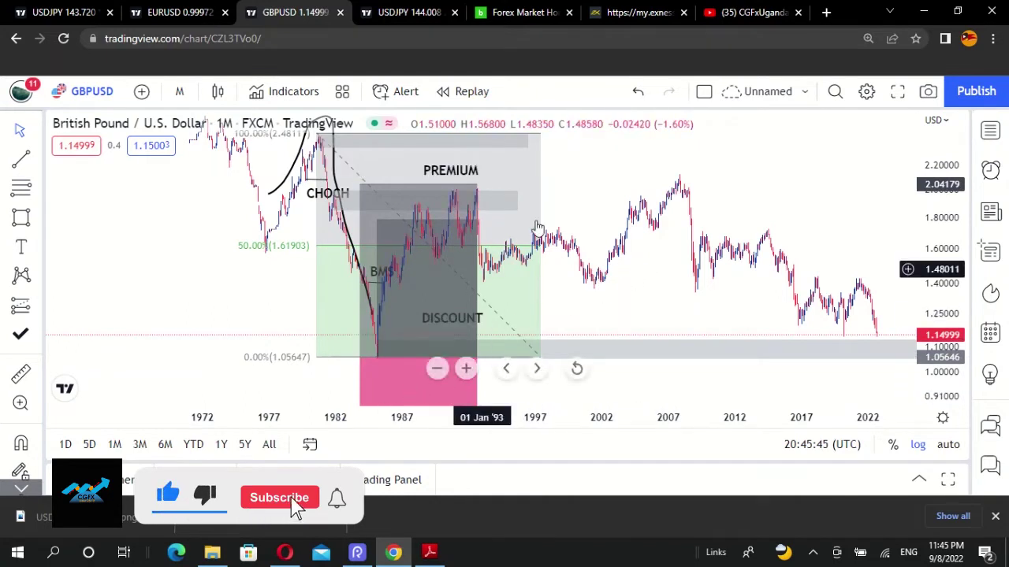
pyautogui.click(400, 191)
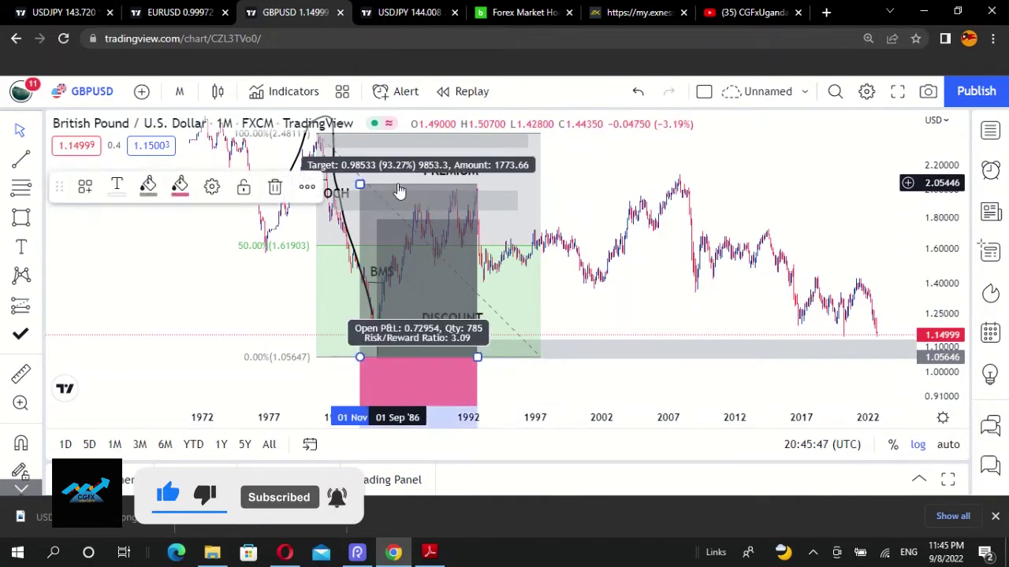
pyautogui.press('Delete')
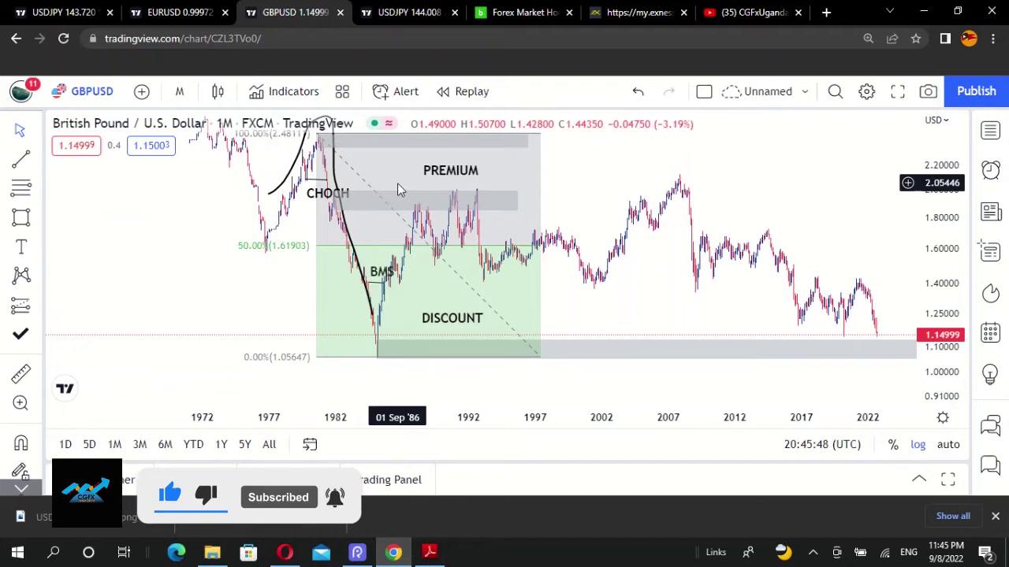
# Delete the Fib Retracement and the PREMIUM and DISCOUNT labels, leaving space after recent prices.
pyautogui.click(400, 141)
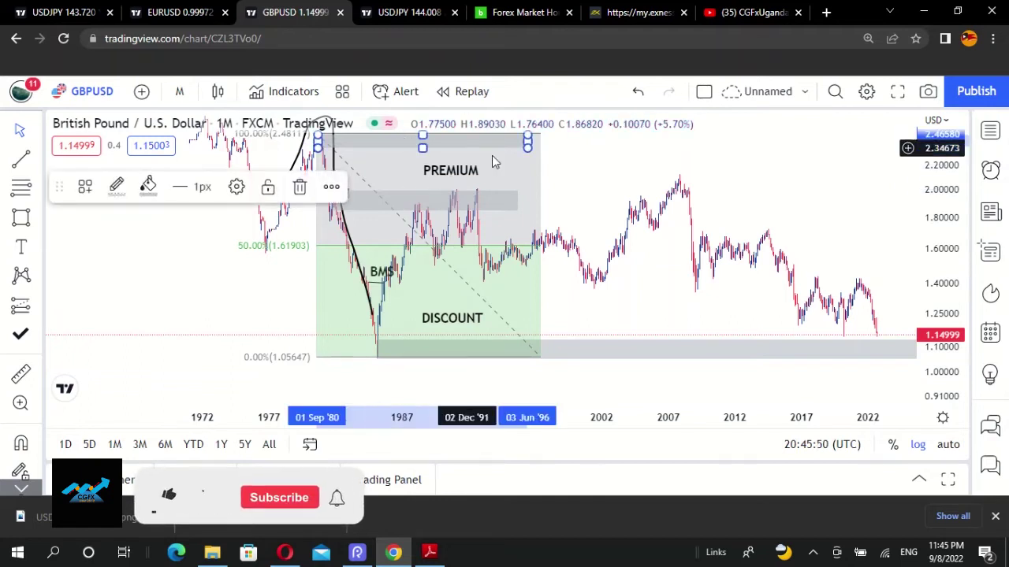
pyautogui.click(544, 314)
pyautogui.click(544, 314)
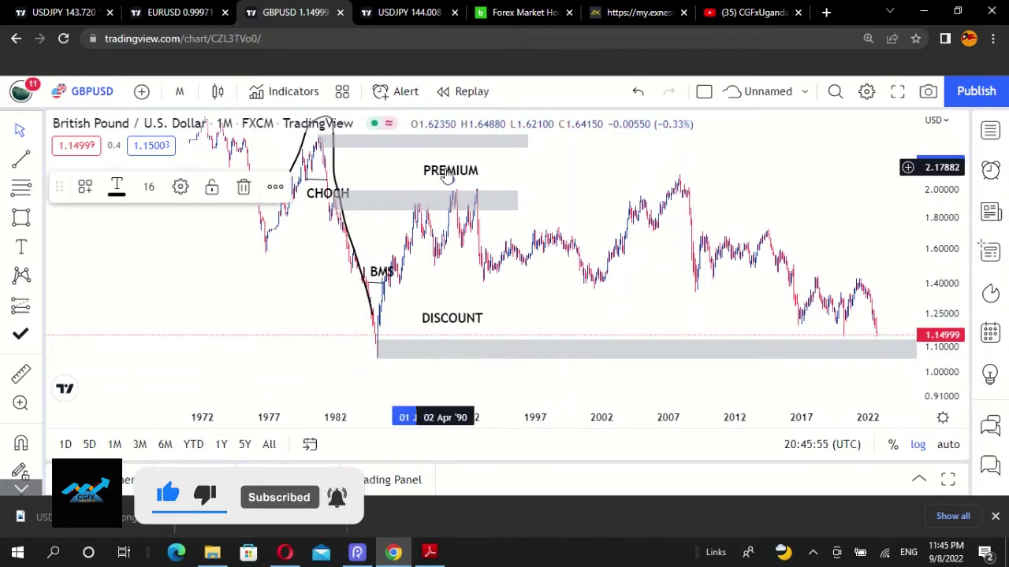
pyautogui.press('Delete')
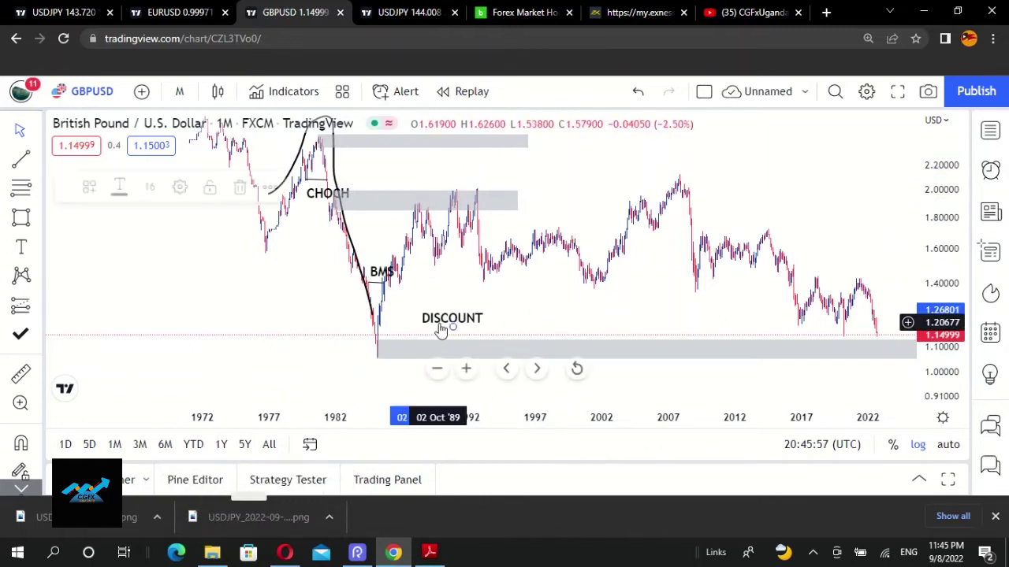
pyautogui.click(441, 326)
pyautogui.press('Delete')
pyautogui.moveTo(631, 316); pyautogui.dragTo(331, 255)
pyautogui.scroll(-4, 603, 278)
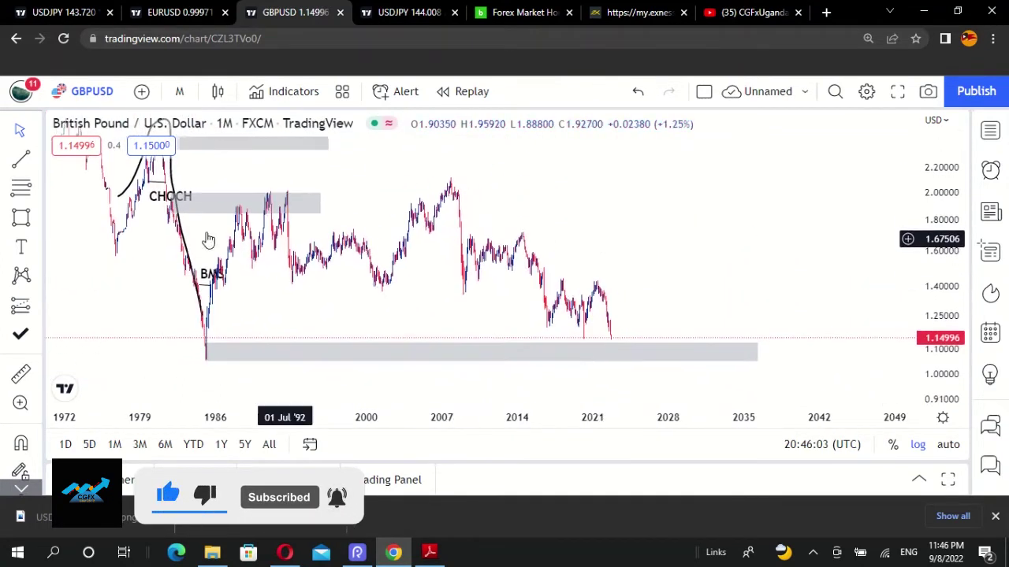
# Draw two descending trend lines: 2007 peak to recent highs and 2009 low to recent lows.
pyautogui.click(451, 176)
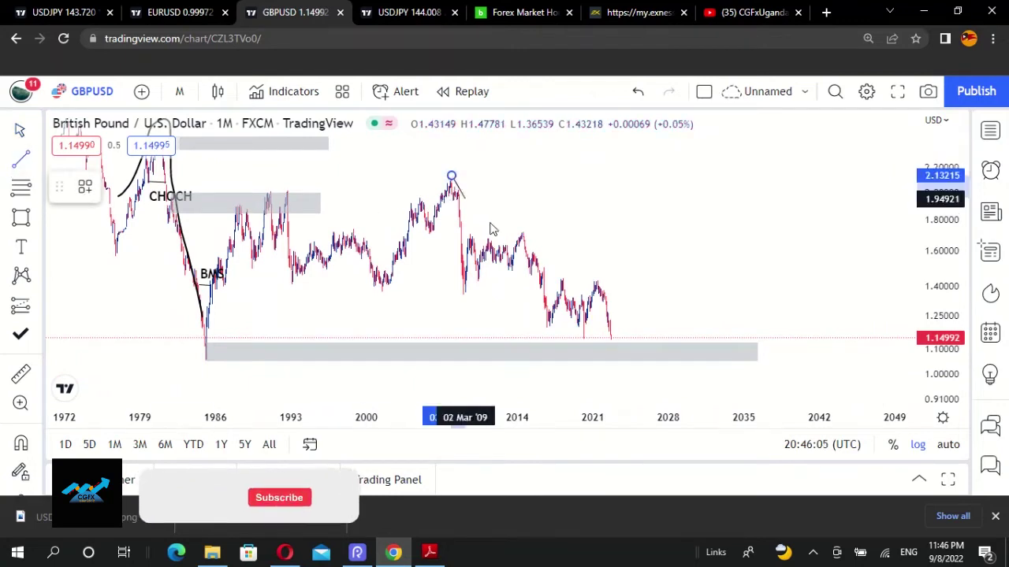
pyautogui.click(646, 319)
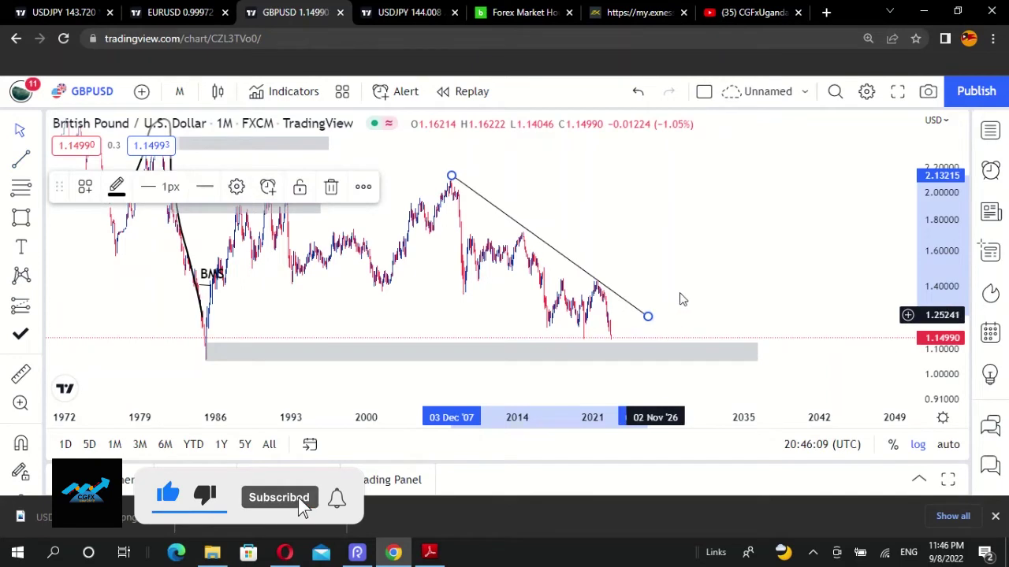
pyautogui.click(22, 160)
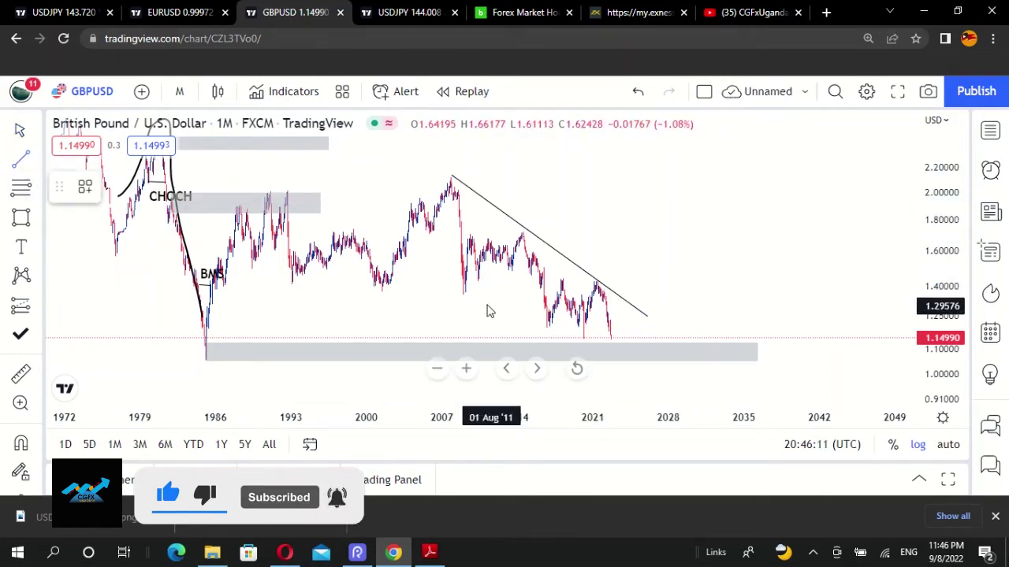
pyautogui.click(463, 298)
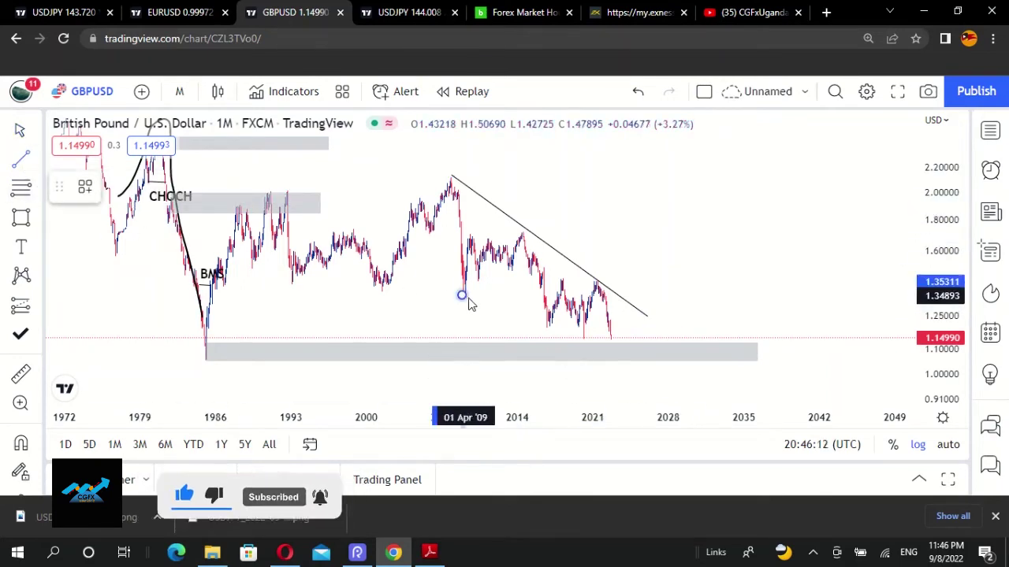
pyautogui.click(633, 365)
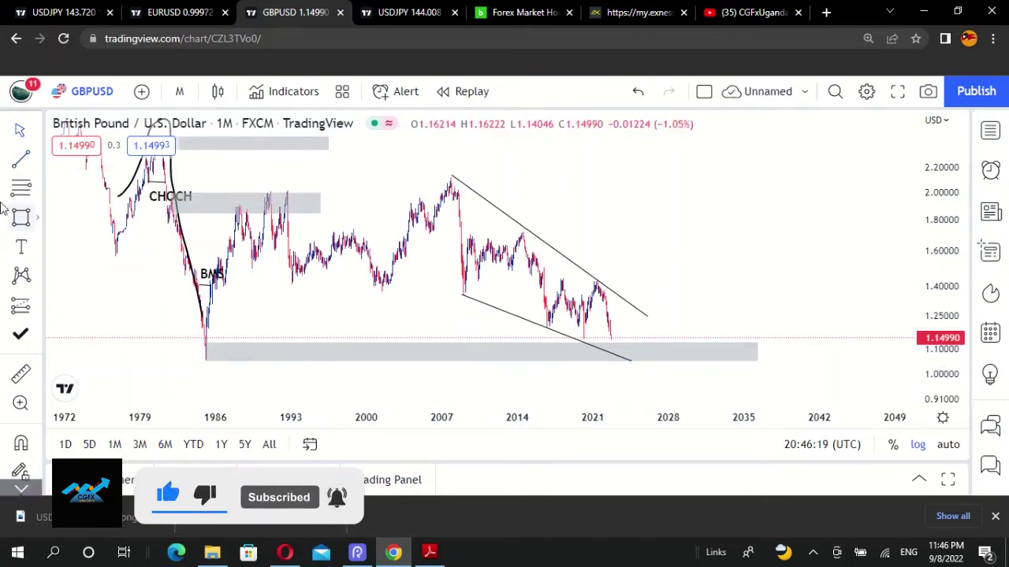
# Draw two rising trend lines from the 1985 low and the late-1980s low.
pyautogui.click(20, 162)
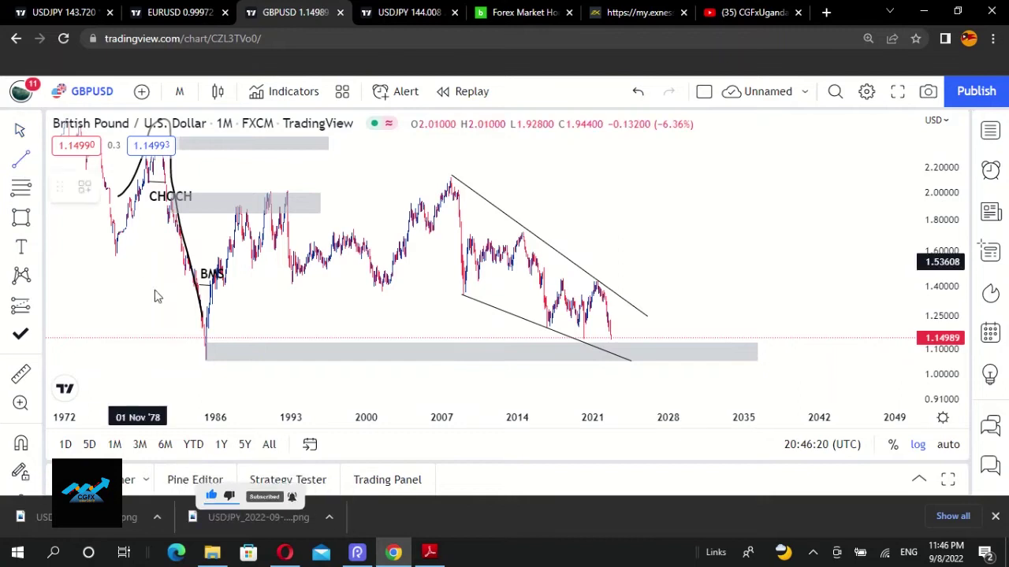
pyautogui.click(206, 360)
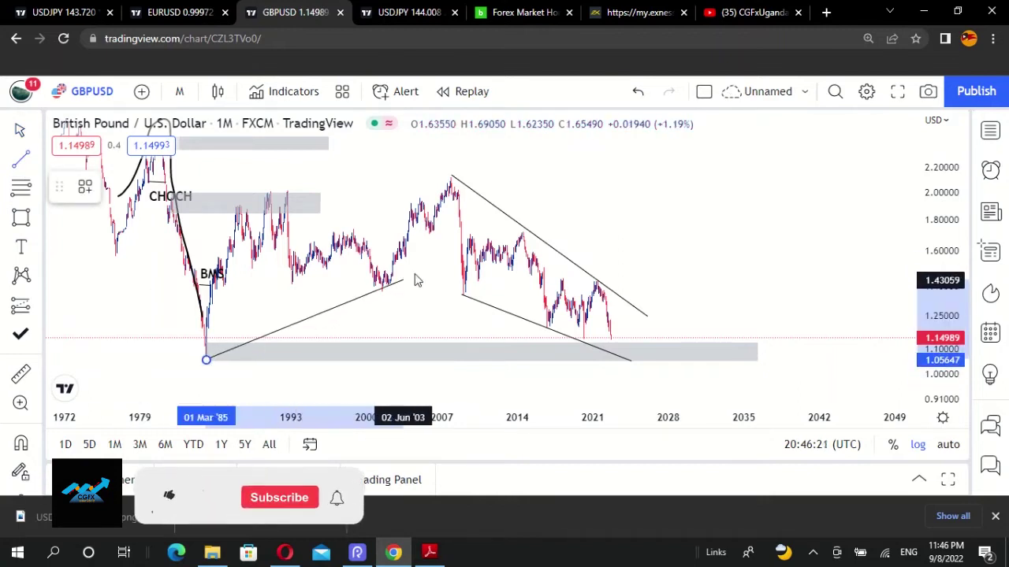
pyautogui.click(587, 216)
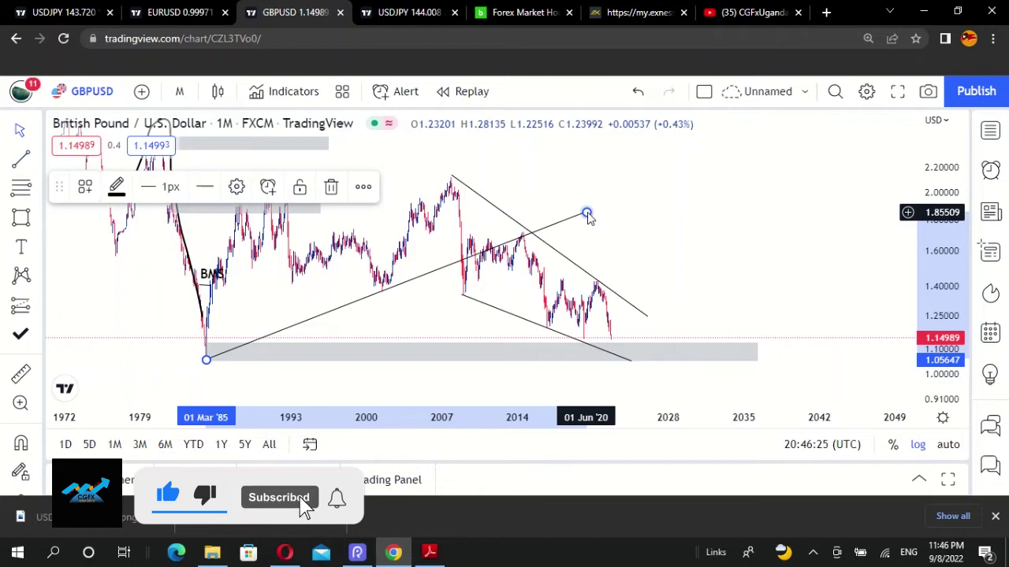
pyautogui.click(599, 228)
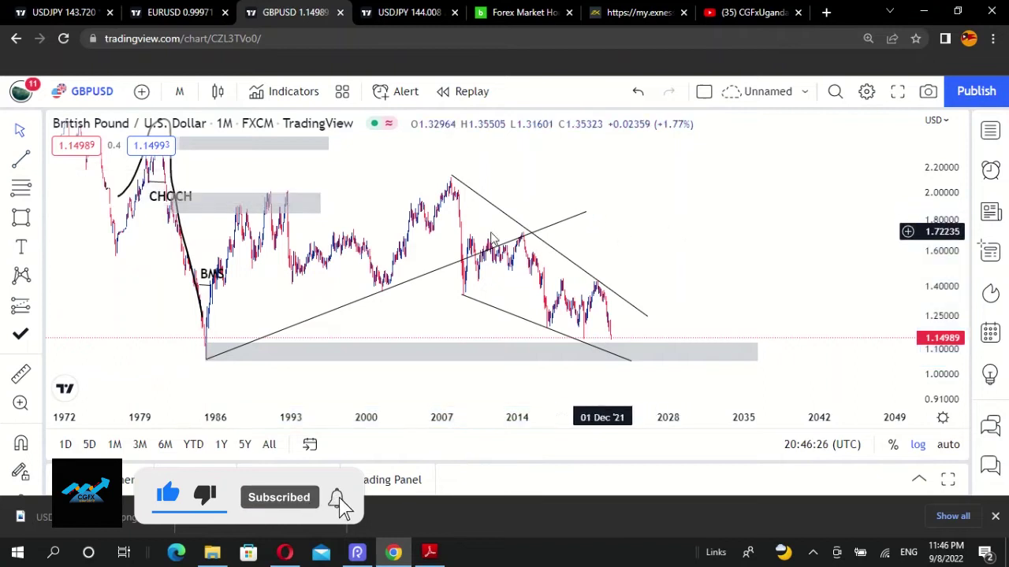
pyautogui.click(19, 162)
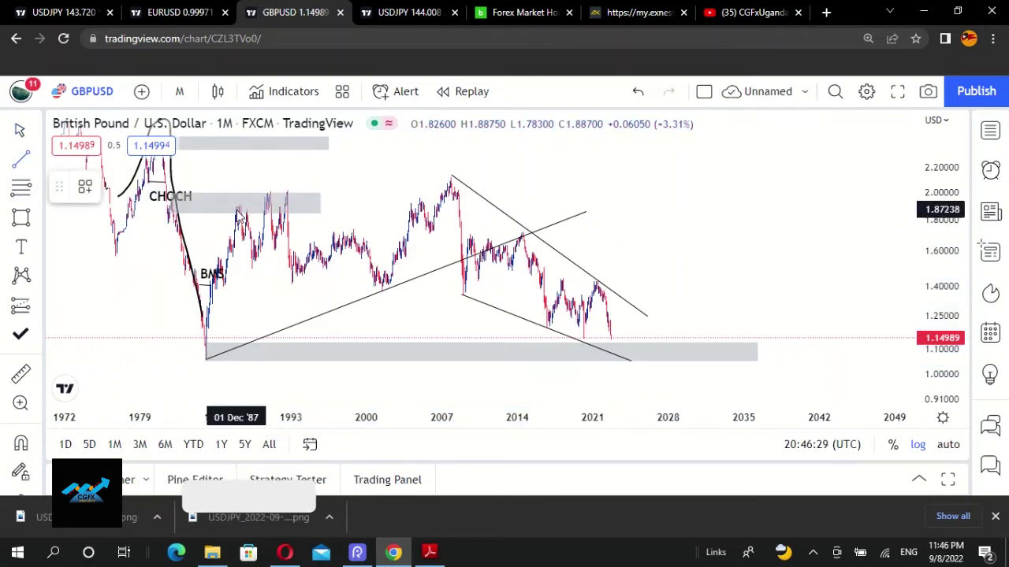
pyautogui.moveTo(235, 211)
pyautogui.mouseDown()
pyautogui.moveTo(272, 248)
pyautogui.moveTo(293, 293)
pyautogui.mouseUp()
pyautogui.click(307, 286)
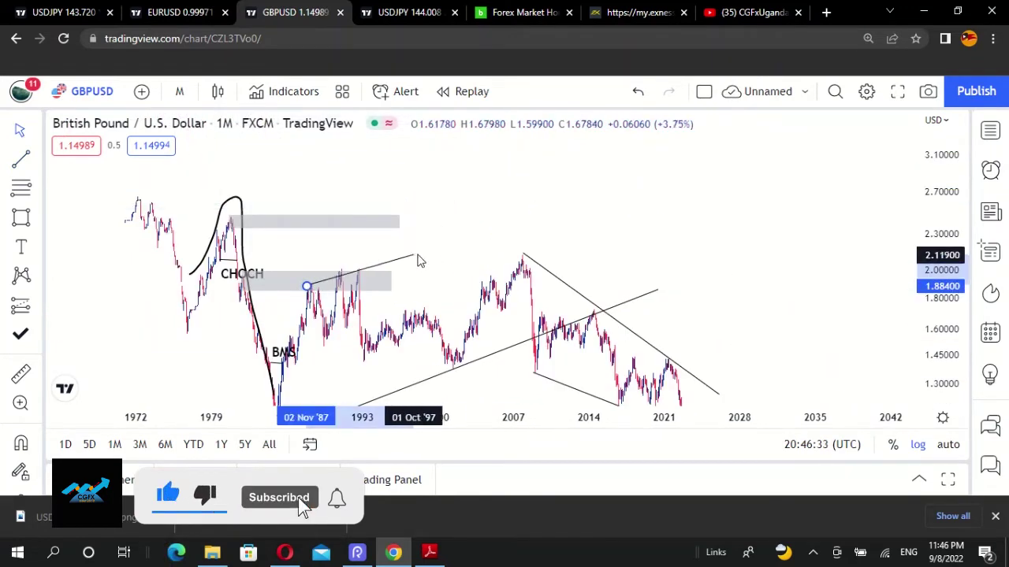
pyautogui.click(564, 209)
pyautogui.moveTo(610, 258); pyautogui.dragTo(620, 171)
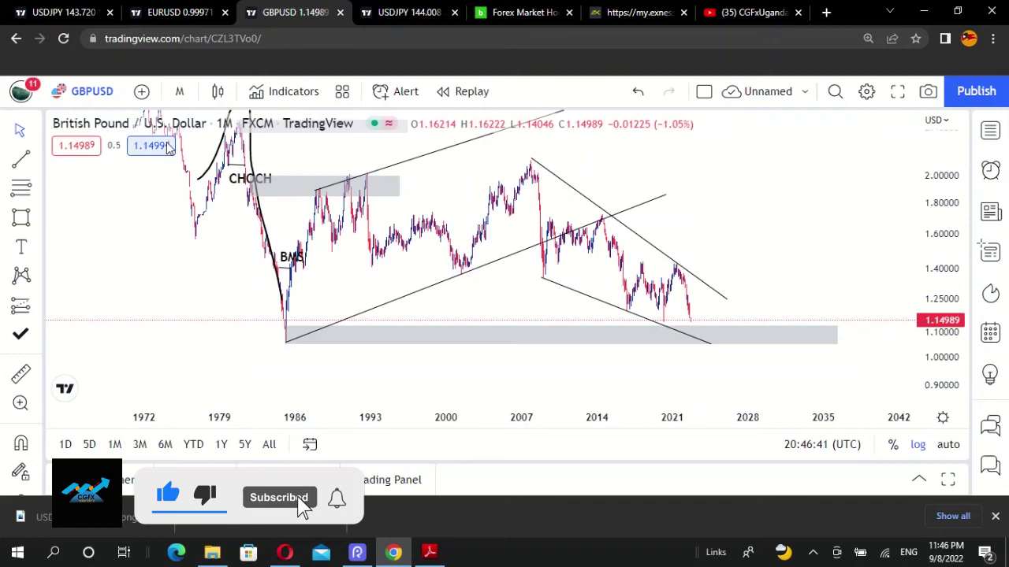
pyautogui.click(181, 93)
pyautogui.scroll(-1, 201, 425)
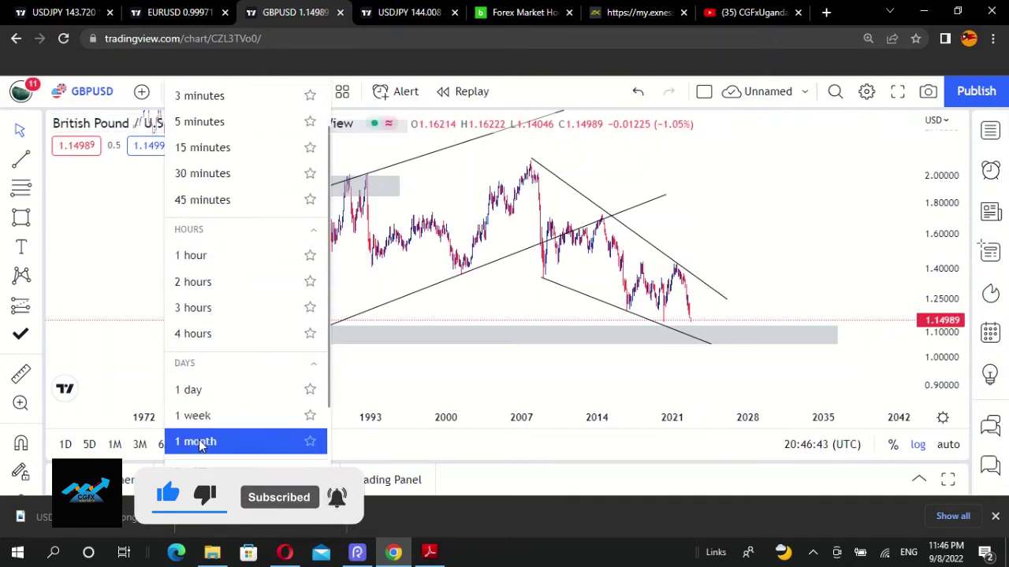
pyautogui.click(201, 415)
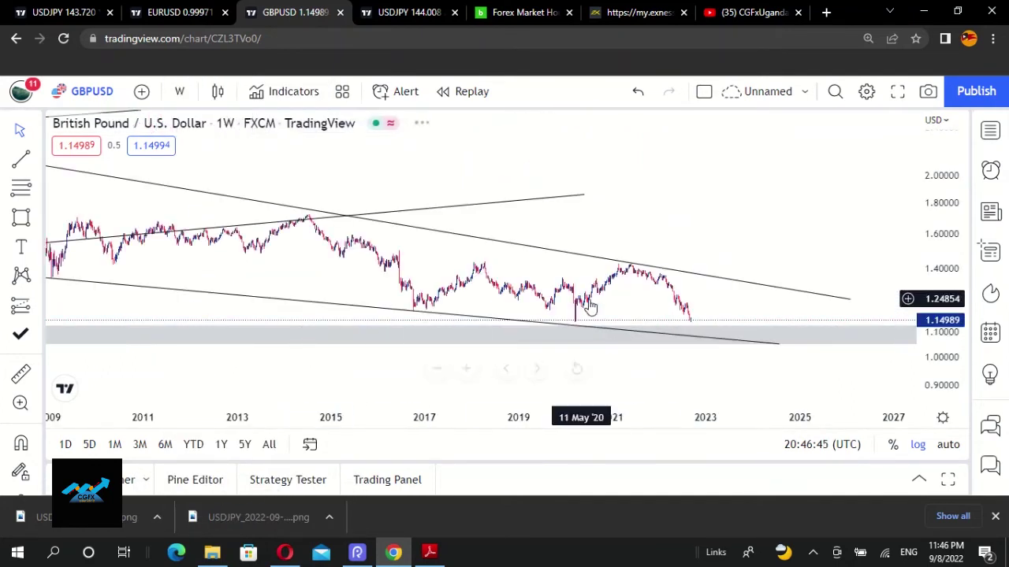
pyautogui.scroll(-1, 848, 380)
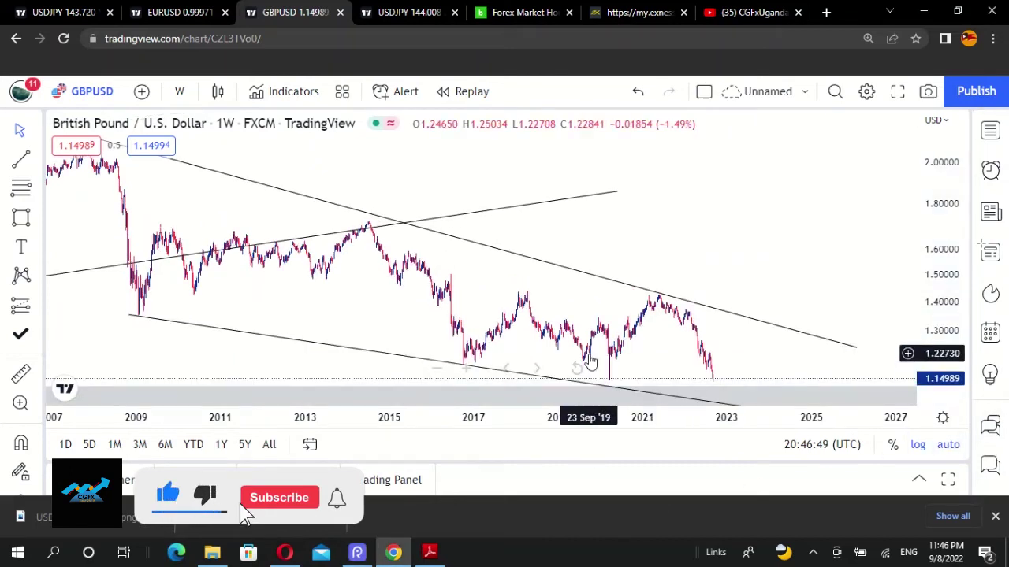
pyautogui.scroll(2, 685, 336)
pyautogui.moveTo(672, 348); pyautogui.dragTo(632, 248)
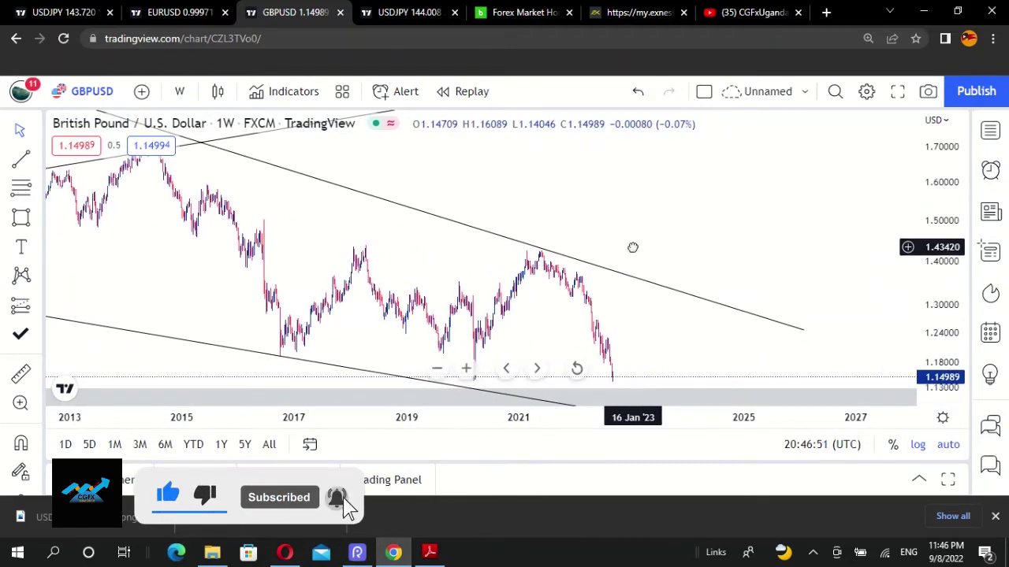
pyautogui.moveTo(732, 258); pyautogui.dragTo(638, 216)
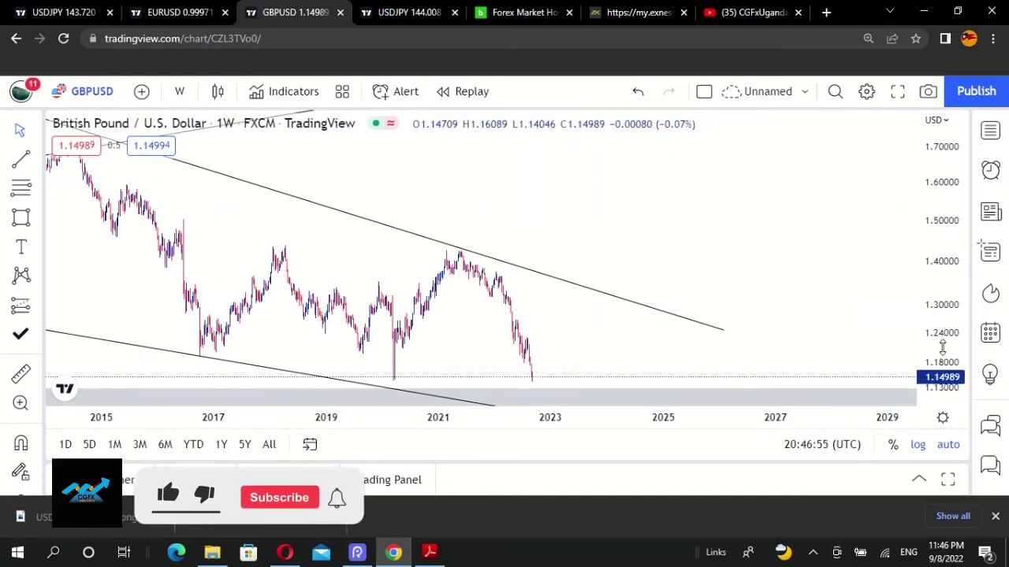
pyautogui.moveTo(610, 376); pyautogui.dragTo(617, 237)
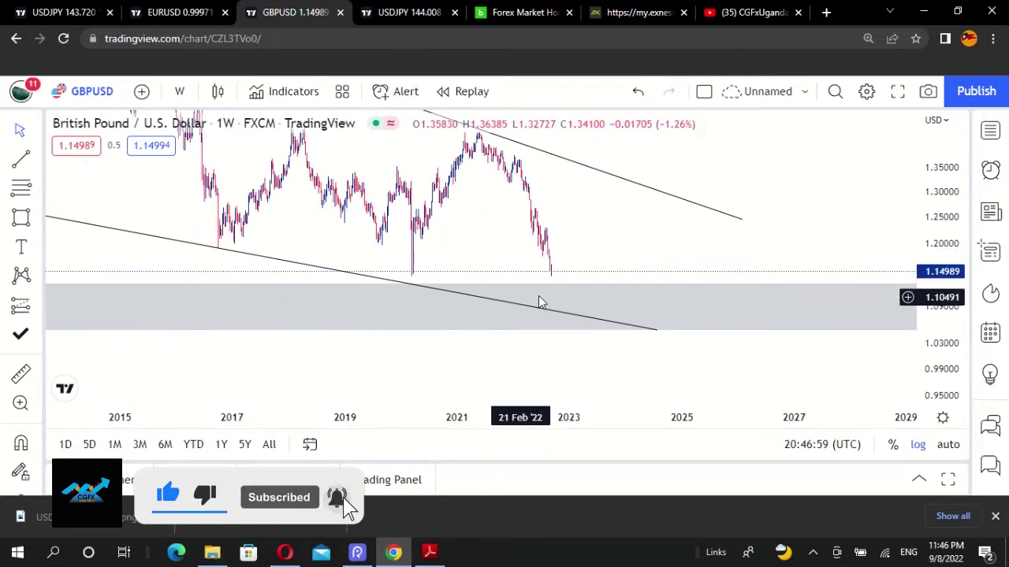
# Add a 'MONTHLY BO' text label and drag it into the grey zone below the latest prices.
pyautogui.click(21, 251)
pyautogui.click(427, 328)
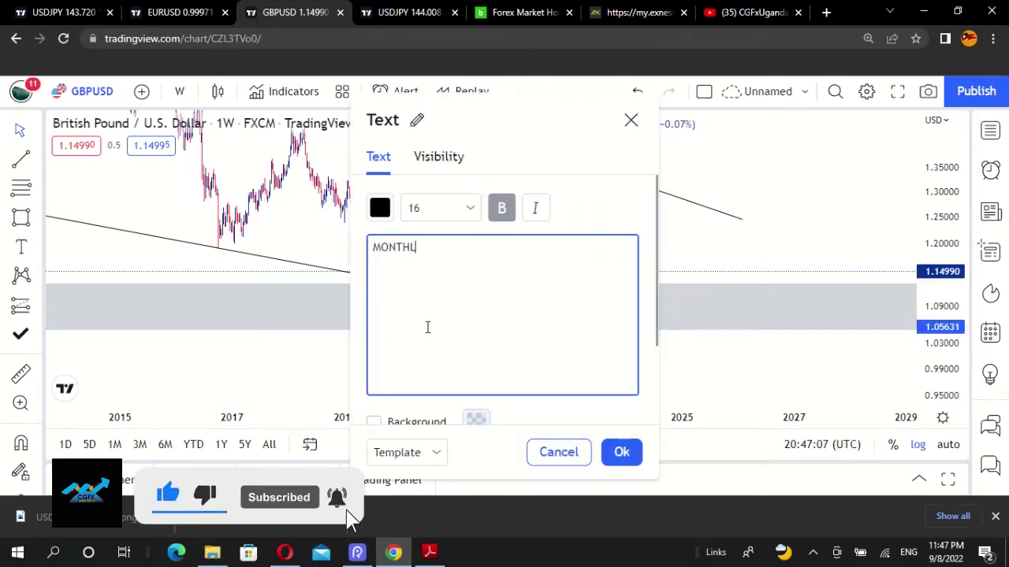
pyautogui.write('MONTHLY BO')
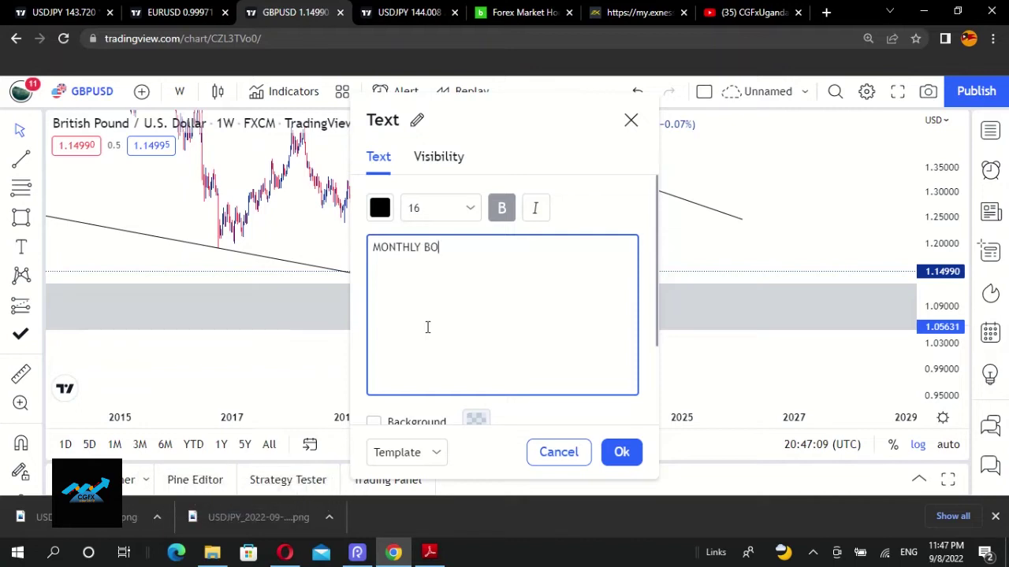
pyautogui.click(621, 453)
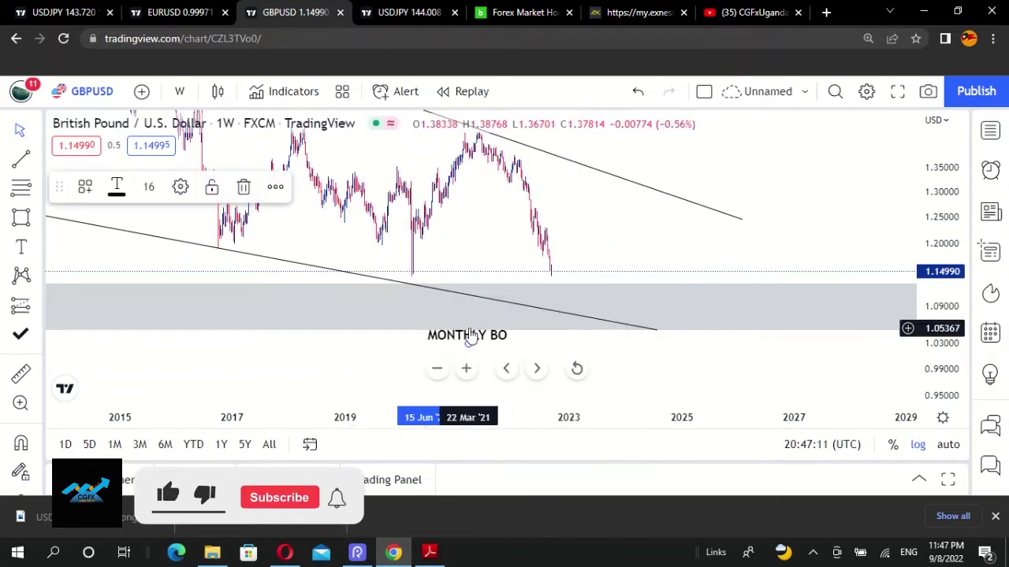
pyautogui.moveTo(473, 337); pyautogui.dragTo(496, 311)
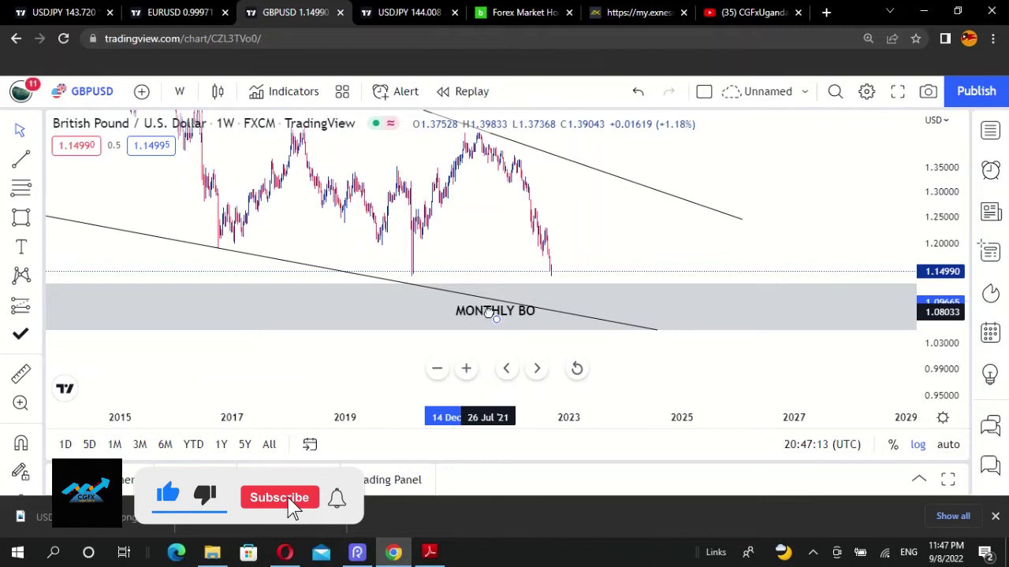
pyautogui.moveTo(744, 203); pyautogui.dragTo(758, 239)
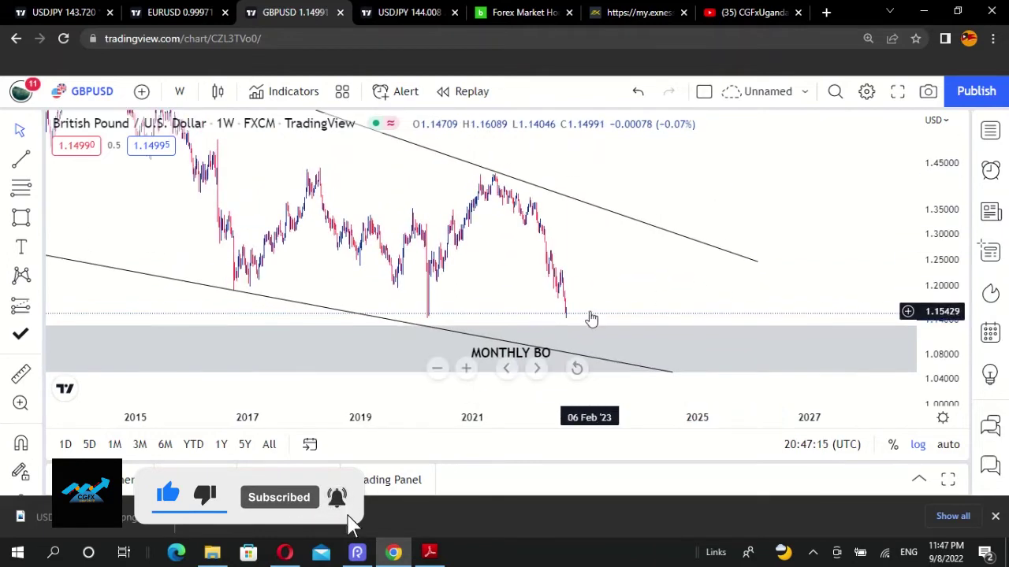
pyautogui.moveTo(660, 261); pyautogui.dragTo(731, 303)
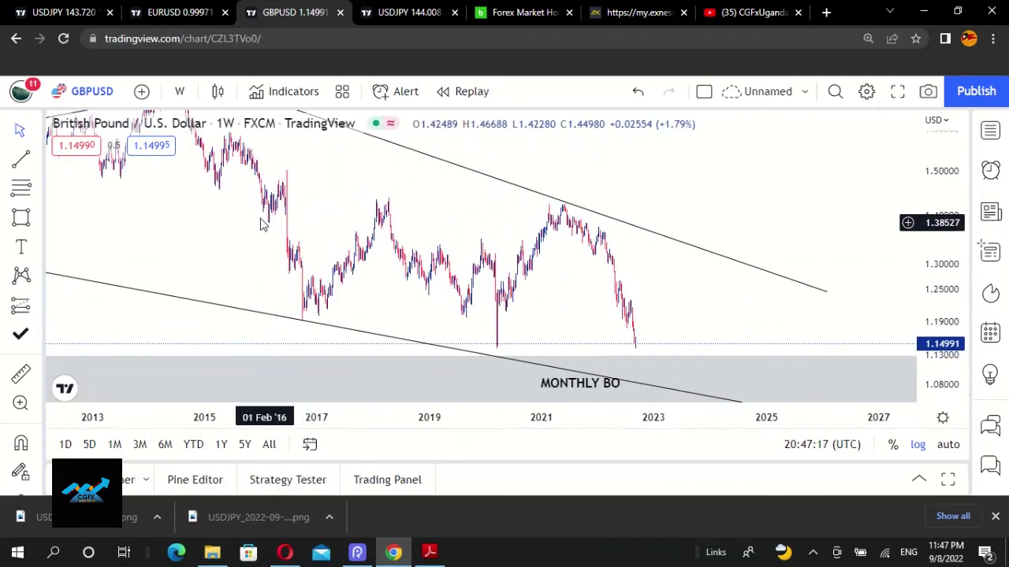
pyautogui.click(22, 223)
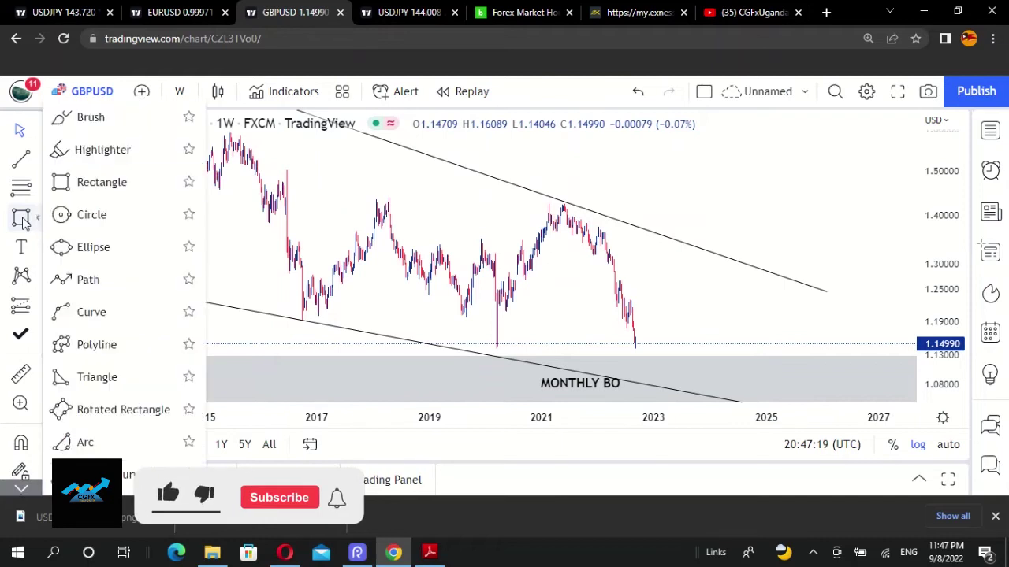
# Brush a freehand arch over the 2021 peak down to the recent low, discarding a first stroke.
pyautogui.click(79, 149)
pyautogui.moveTo(311, 307)
pyautogui.mouseDown()
pyautogui.moveTo(359, 201)
pyautogui.moveTo(461, 272)
pyautogui.moveTo(504, 355)
pyautogui.mouseUp()
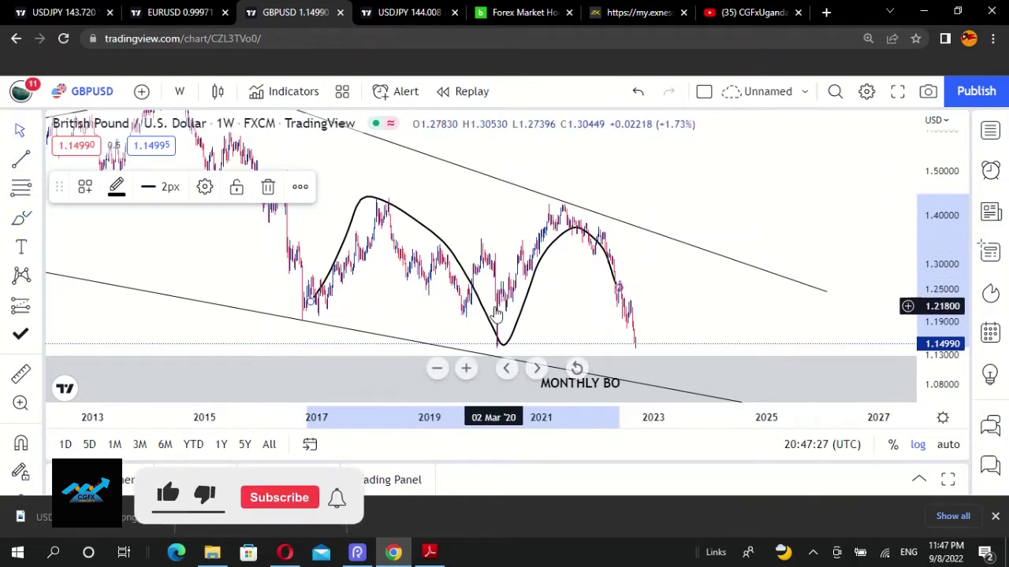
pyautogui.press('Delete')
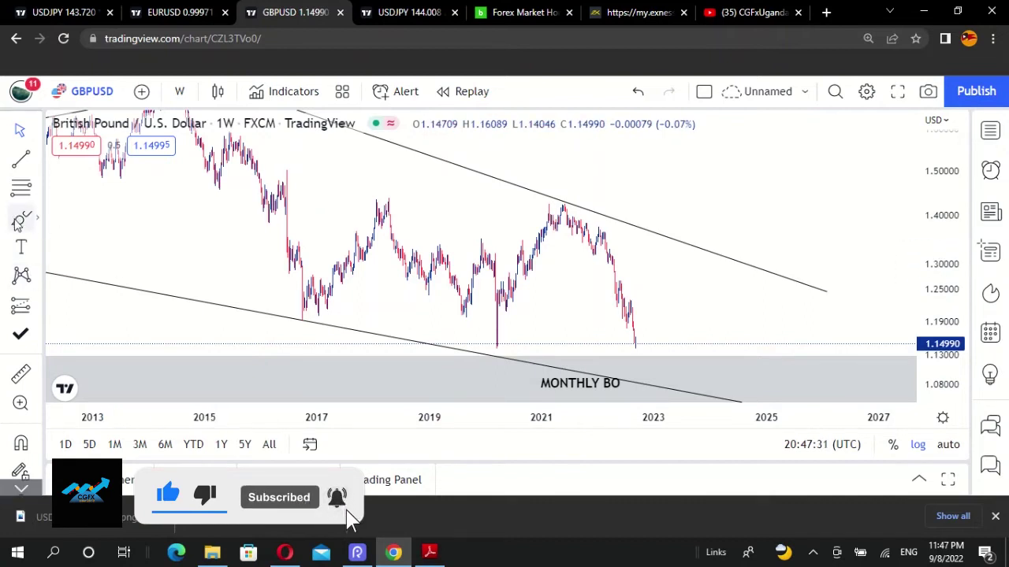
pyautogui.moveTo(498, 340); pyautogui.dragTo(573, 240)
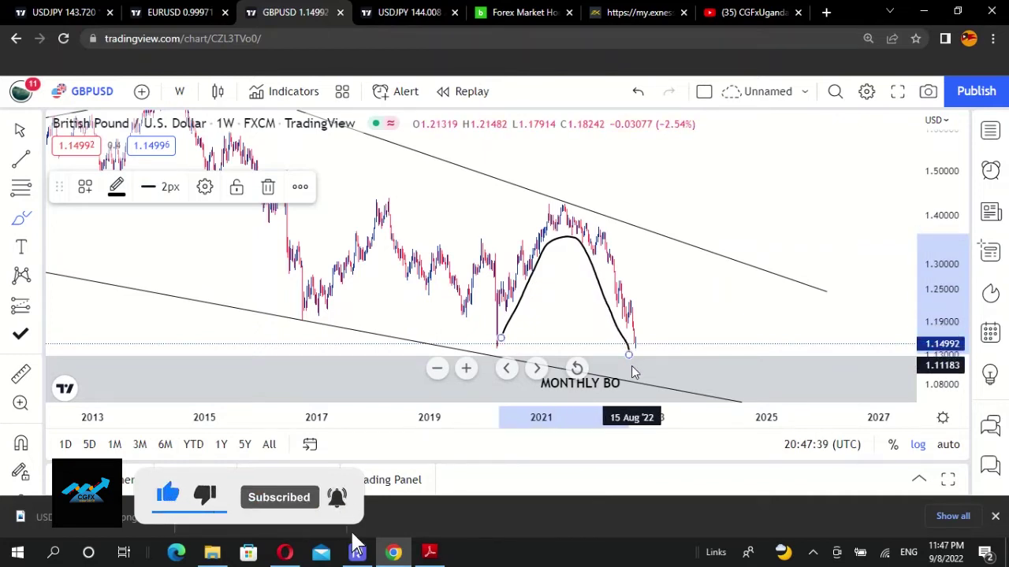
pyautogui.moveTo(628, 358); pyautogui.dragTo(628, 354)
# Sketch a larger arc around the 2021 peak and a curve rising to the upper trendline.
pyautogui.click(24, 223)
pyautogui.moveTo(500, 278)
pyautogui.mouseDown()
pyautogui.moveTo(542, 213)
pyautogui.moveTo(612, 224)
pyautogui.moveTo(648, 260)
pyautogui.mouseUp()
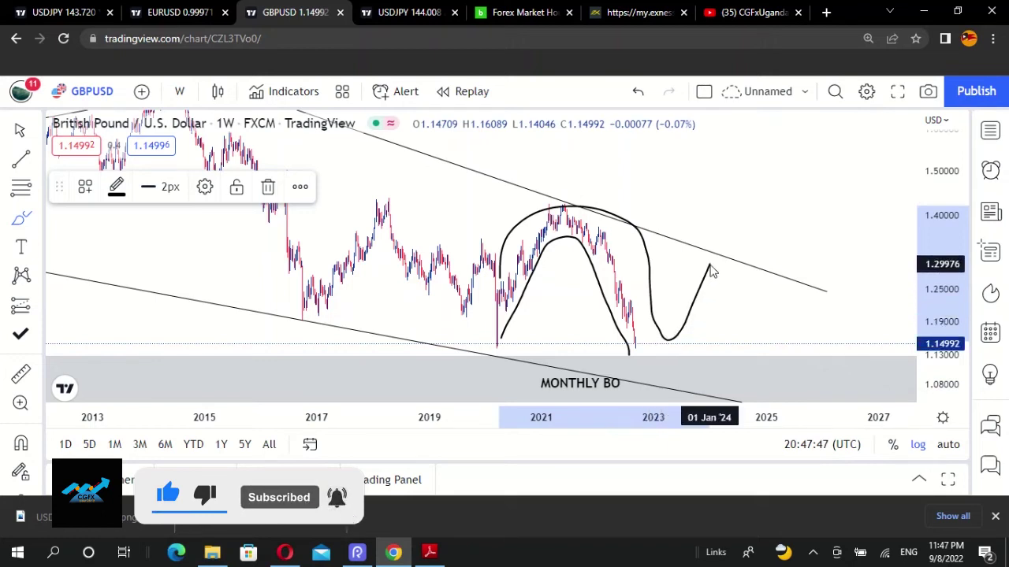
pyautogui.moveTo(690, 355); pyautogui.dragTo(755, 278)
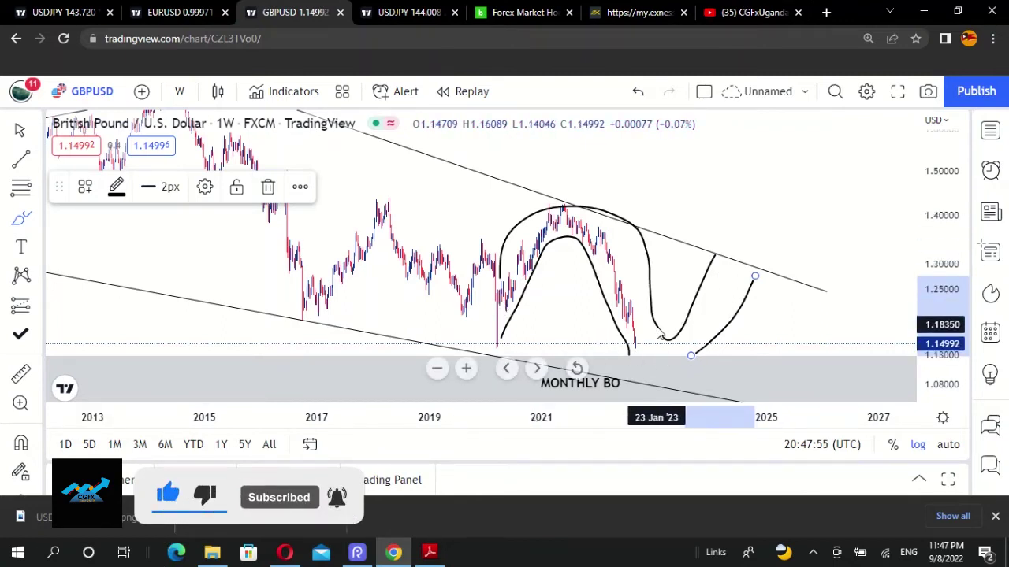
# Delete the outer curve, the 2021 arch and the rising curve, then recentre on the latest candles.
pyautogui.click(518, 305)
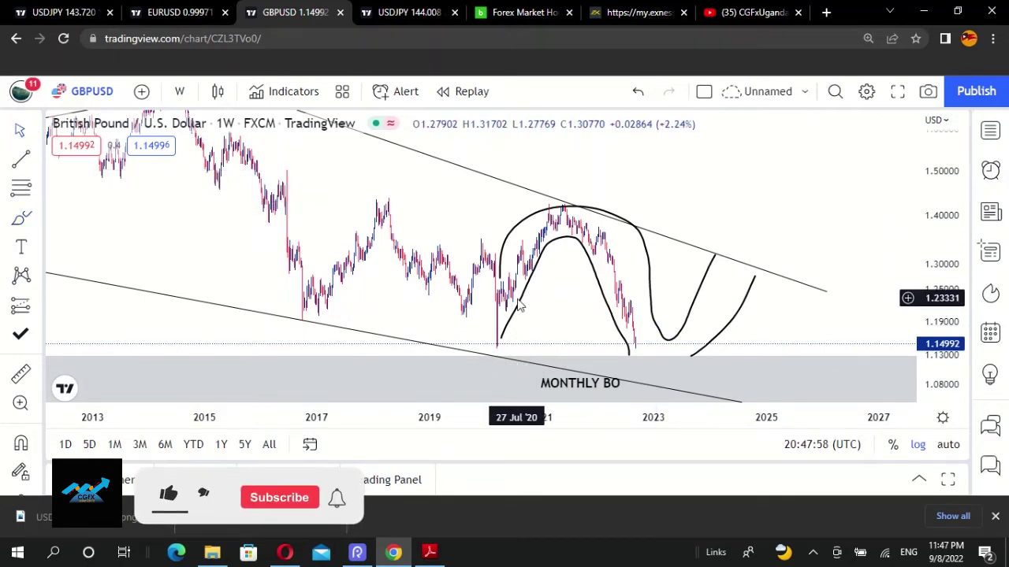
pyautogui.click(655, 322)
pyautogui.press('Delete')
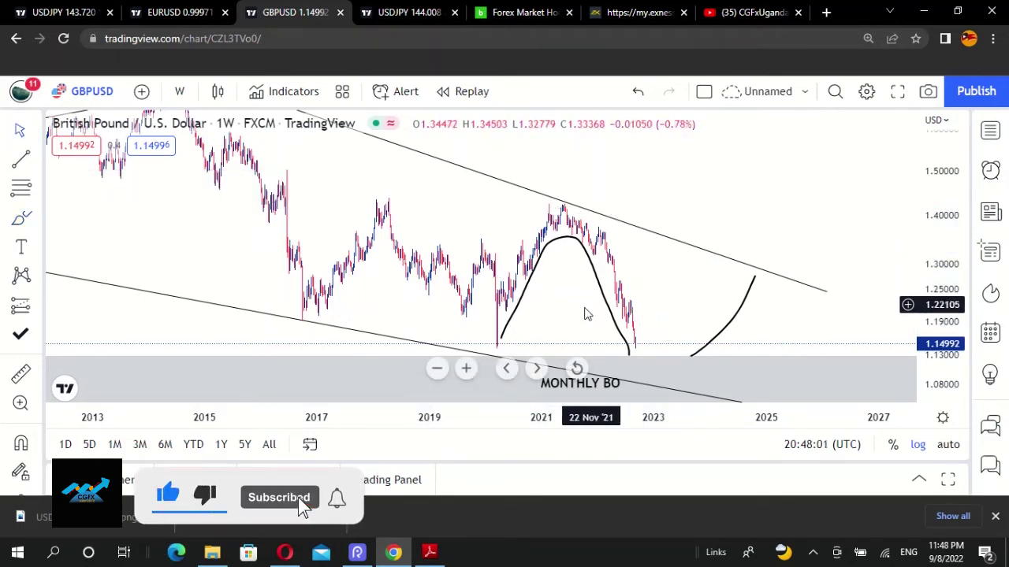
pyautogui.click(611, 320)
pyautogui.press('Delete')
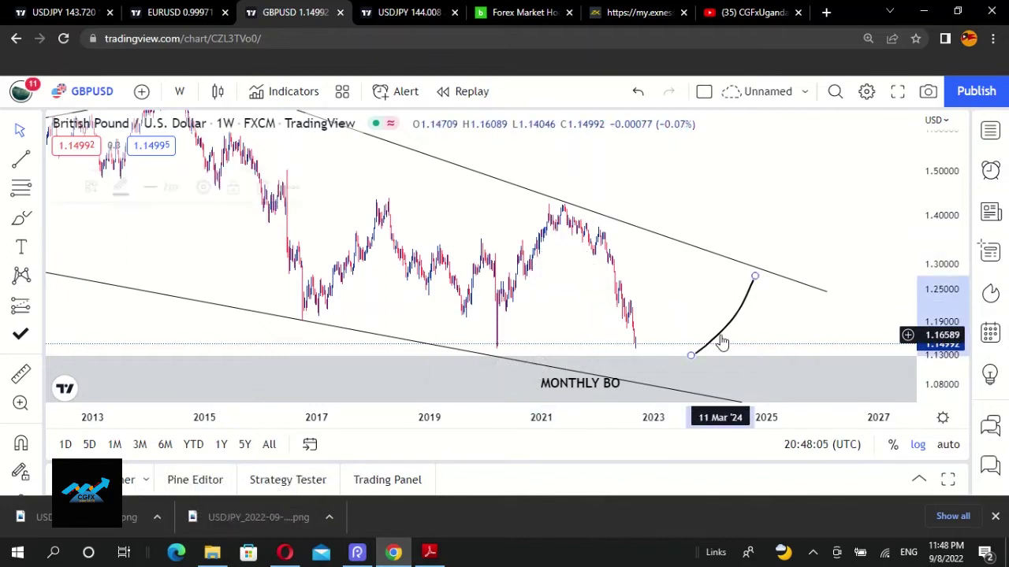
pyautogui.click(720, 339)
pyautogui.press('Delete')
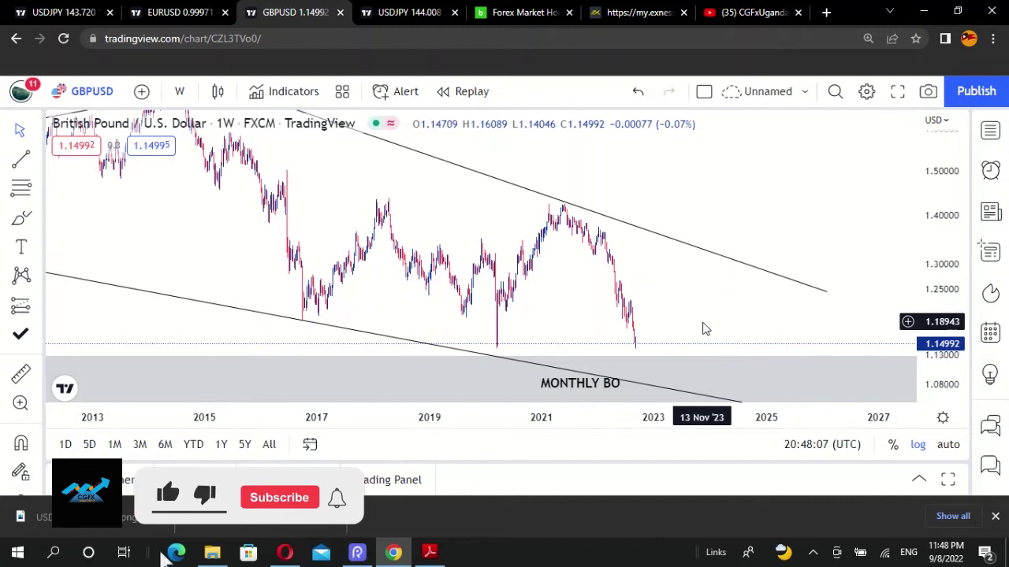
pyautogui.scroll(5, 705, 329)
pyautogui.moveTo(422, 330); pyautogui.dragTo(608, 300)
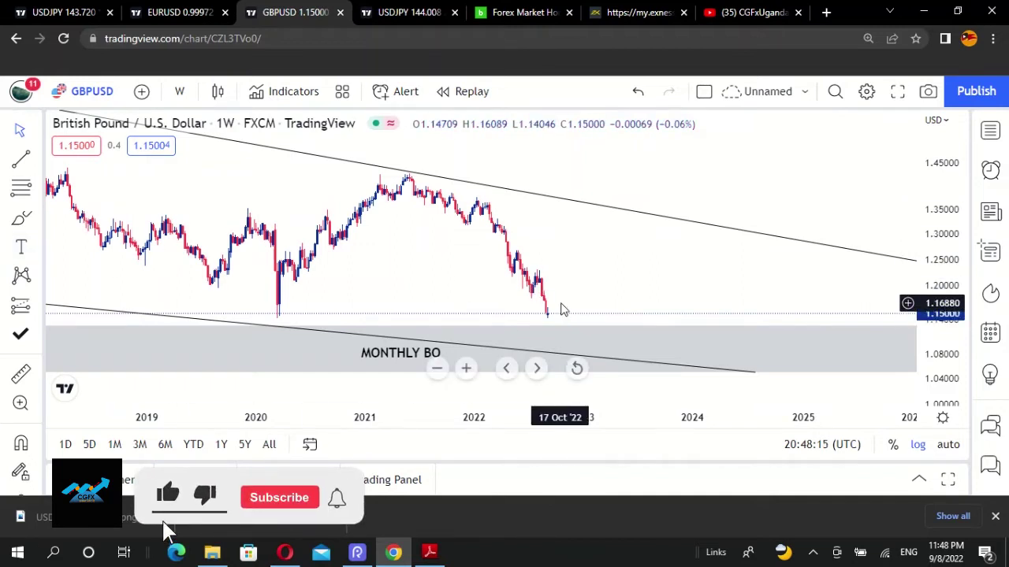
# Circle the latest low above the grey zone, then delete that ellipse after repositioning the chart.
pyautogui.scroll(-1, 562, 309)
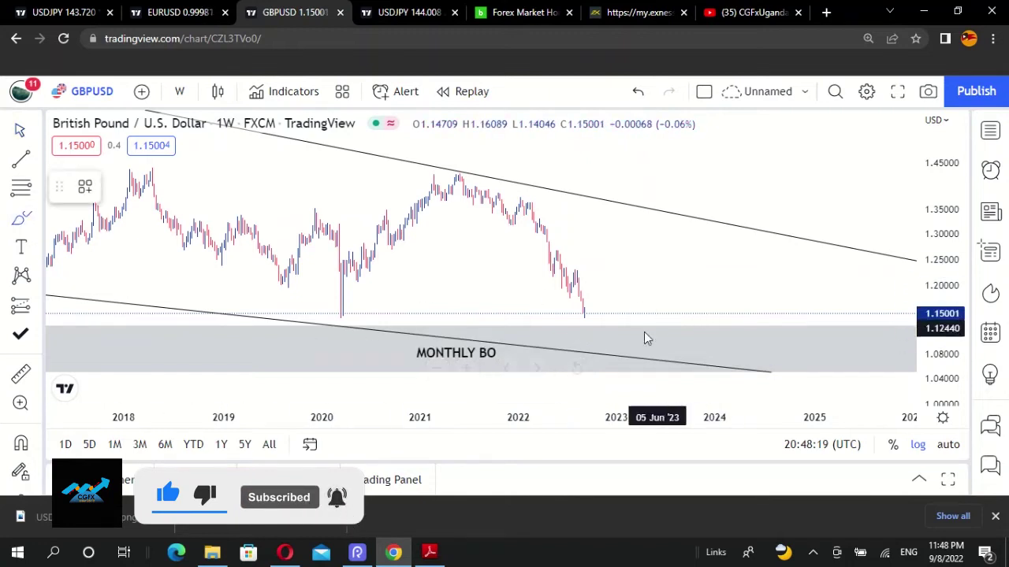
pyautogui.moveTo(582, 309)
pyautogui.mouseDown()
pyautogui.moveTo(608, 311)
pyautogui.moveTo(562, 320)
pyautogui.moveTo(560, 311)
pyautogui.mouseUp()
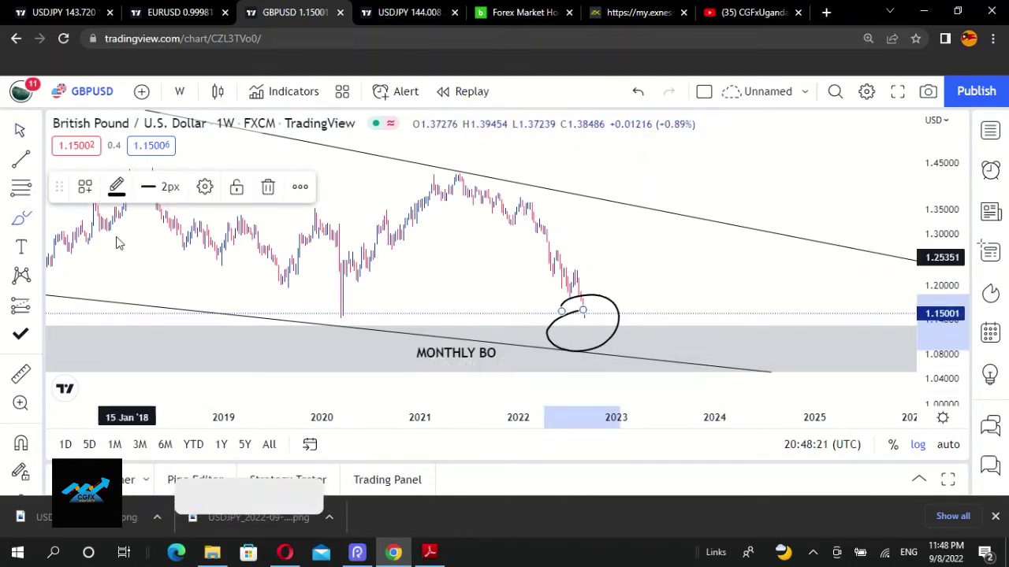
pyautogui.scroll(-5, 664, 279)
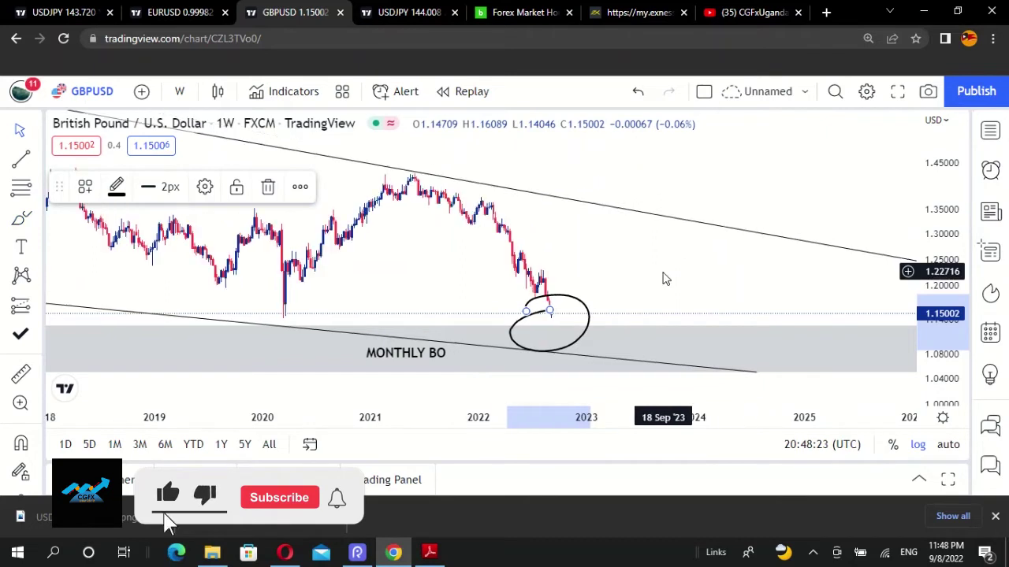
pyautogui.click(180, 91)
pyautogui.scroll(10, 799, 311)
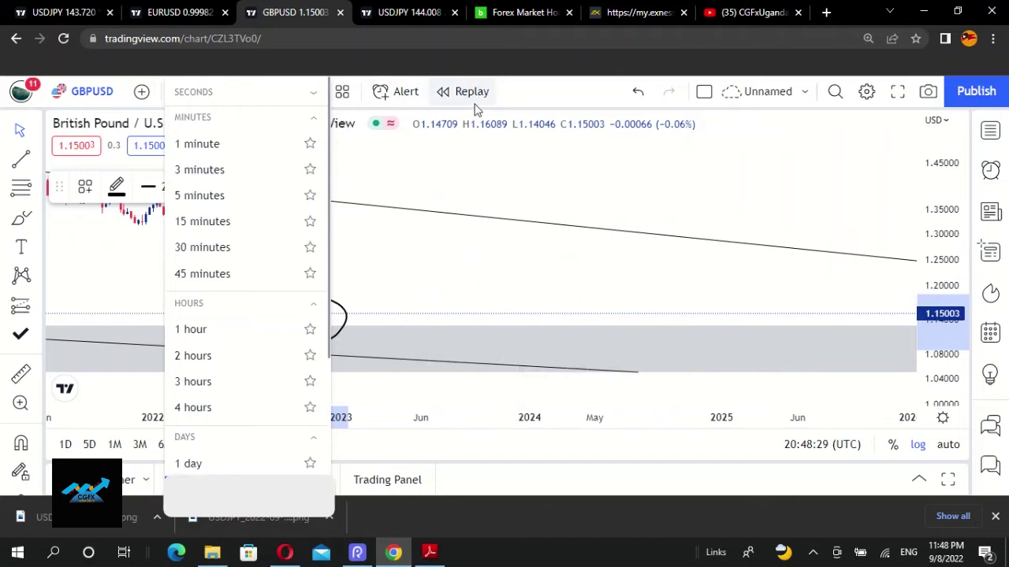
pyautogui.click(444, 191)
pyautogui.moveTo(444, 191); pyautogui.dragTo(738, 243)
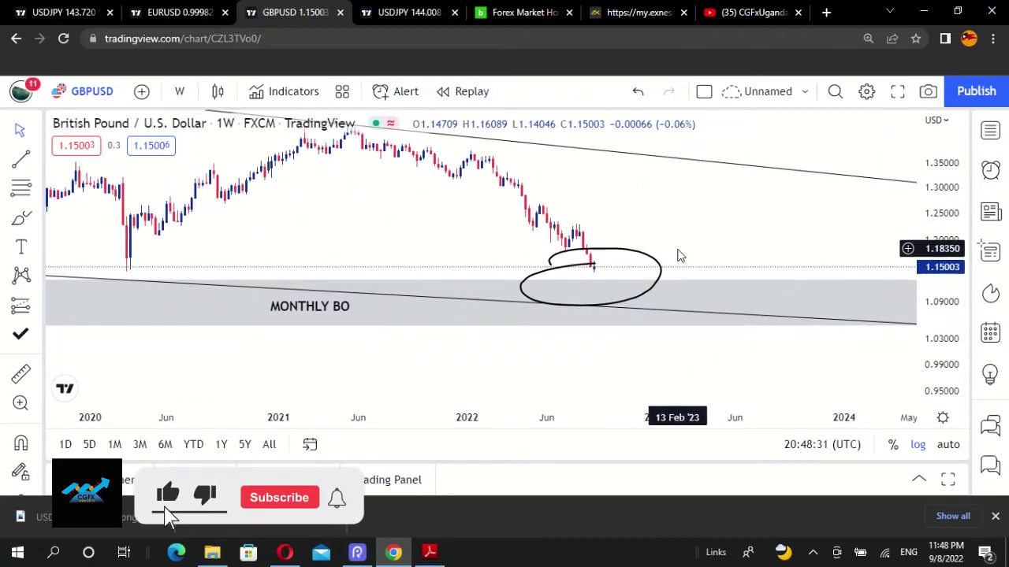
pyautogui.scroll(4, 615, 263)
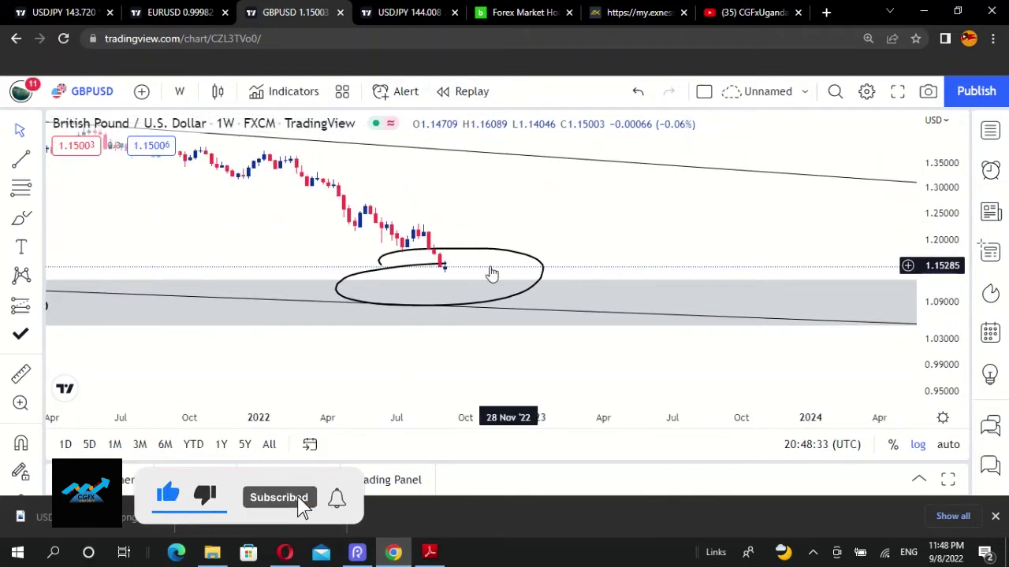
pyautogui.click(447, 258)
pyautogui.press('Delete')
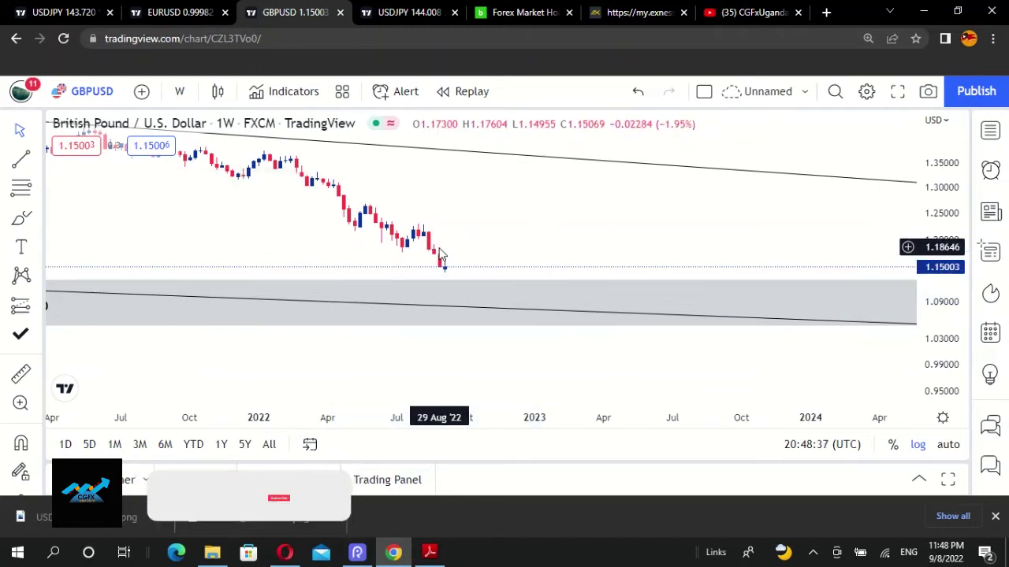
# Brush a circle around the latest weekly candles, removing a stray first stroke.
pyautogui.click(24, 223)
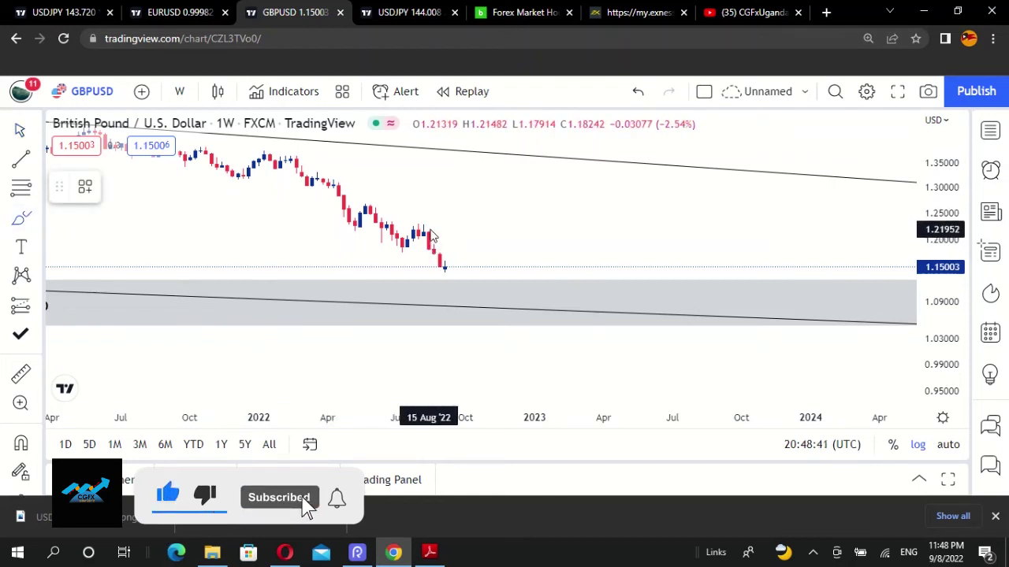
pyautogui.moveTo(442, 282)
pyautogui.mouseDown()
pyautogui.moveTo(449, 252)
pyautogui.moveTo(424, 245)
pyautogui.mouseUp()
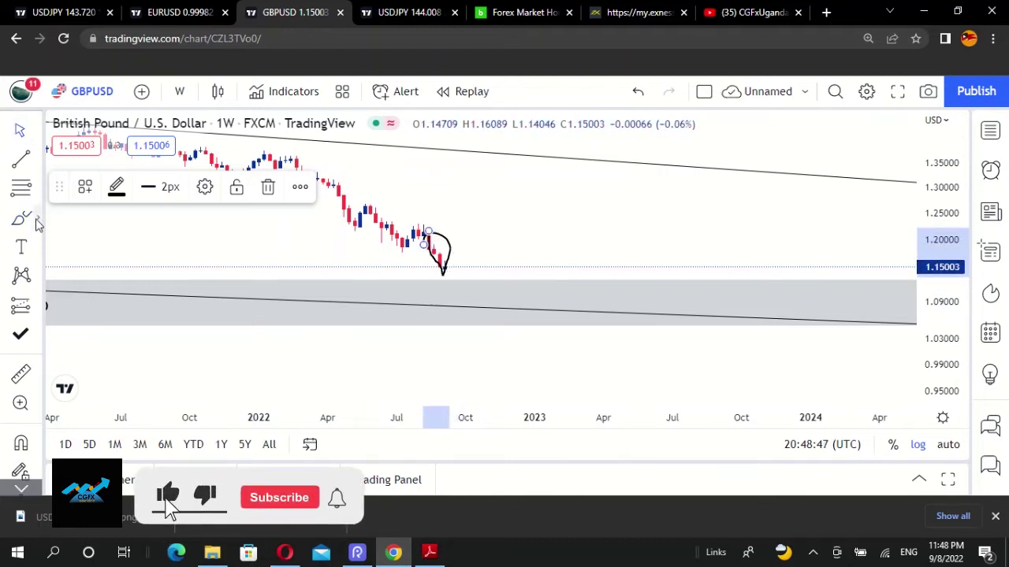
pyautogui.press('Delete')
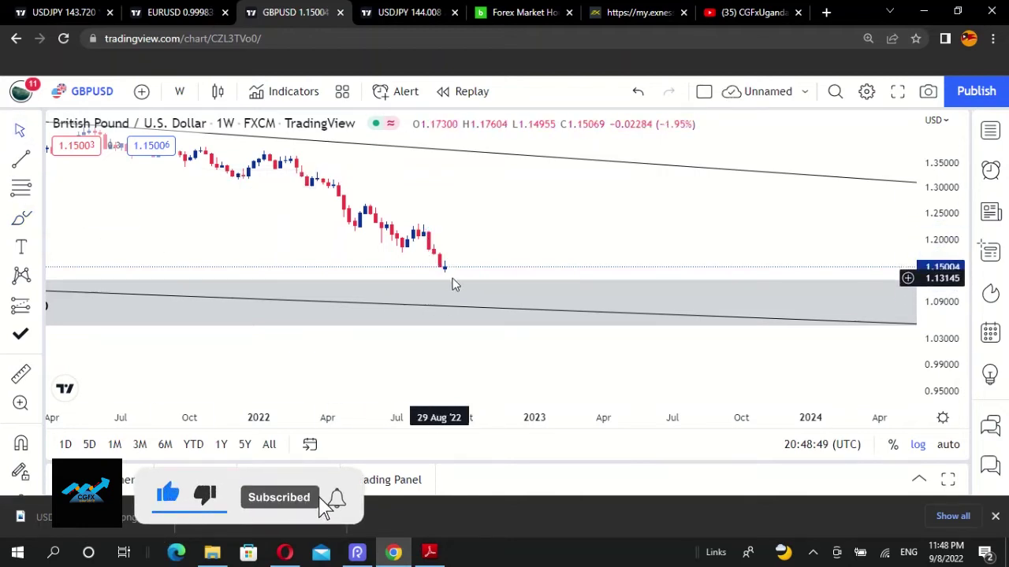
pyautogui.click(21, 217)
pyautogui.moveTo(446, 265)
pyautogui.mouseDown()
pyautogui.moveTo(457, 286)
pyautogui.moveTo(450, 263)
pyautogui.mouseUp()
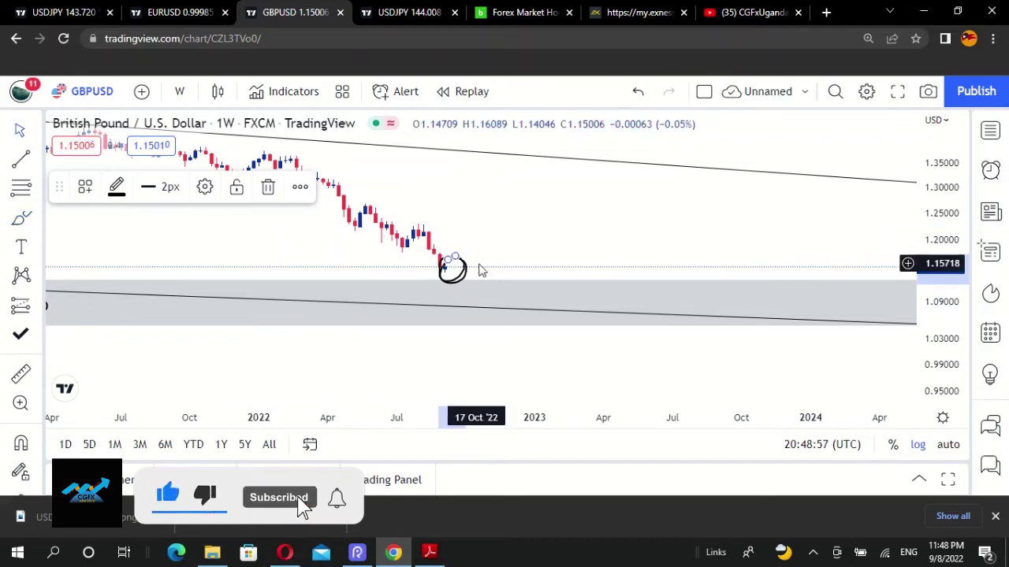
pyautogui.scroll(-5, 646, 315)
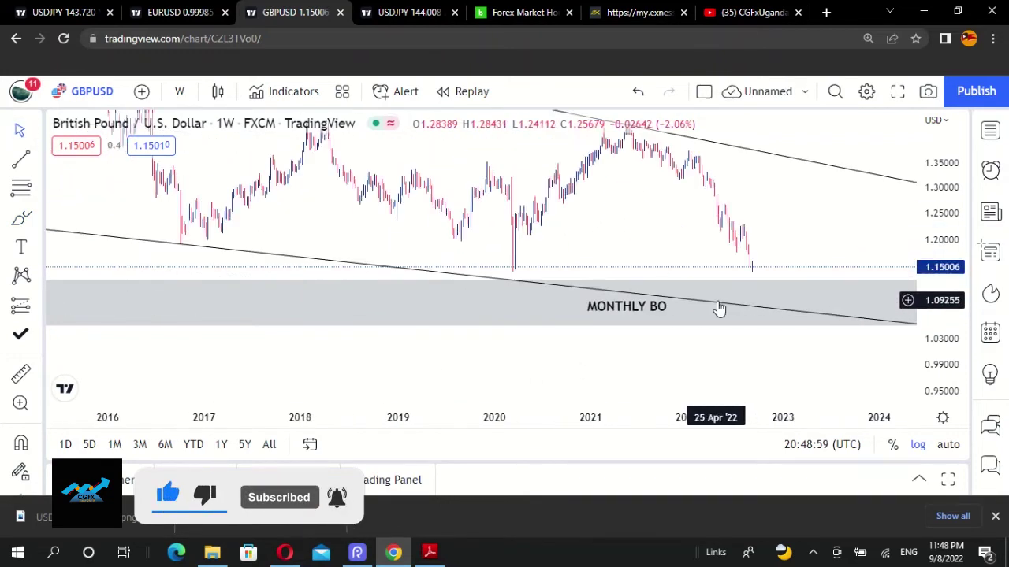
# Move the MONTHLY BO label further right in the grey zone and bring later years into view.
pyautogui.click(705, 319)
pyautogui.moveTo(705, 319); pyautogui.dragTo(769, 315)
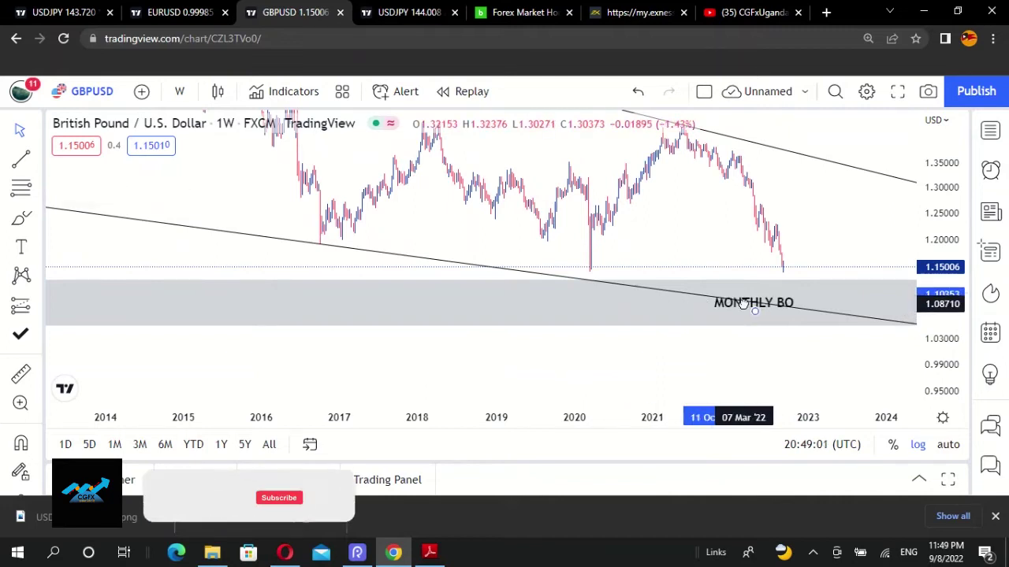
pyautogui.moveTo(811, 225); pyautogui.dragTo(617, 365)
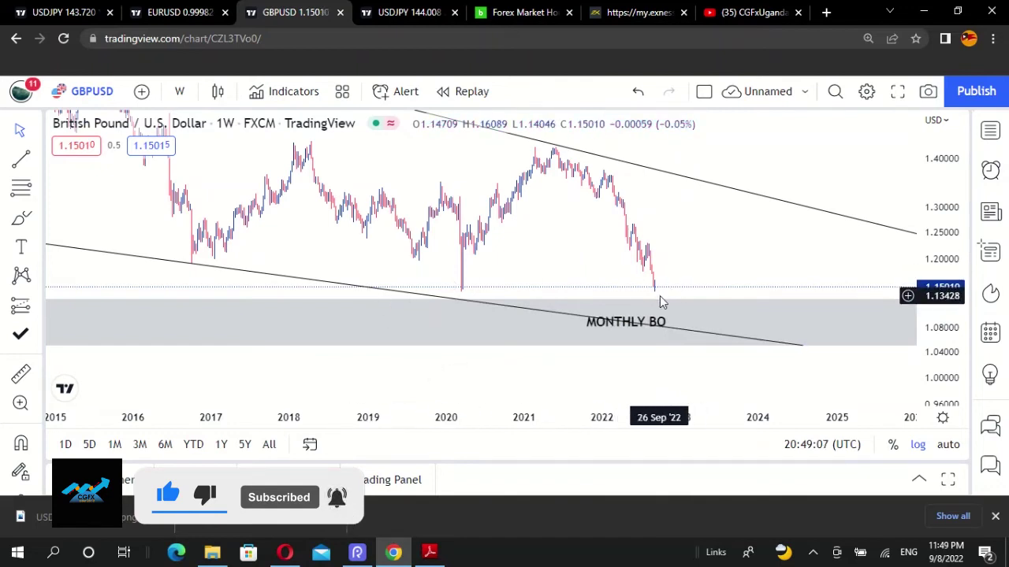
pyautogui.scroll(1, 575, 295)
pyautogui.scroll(1, 575, 294)
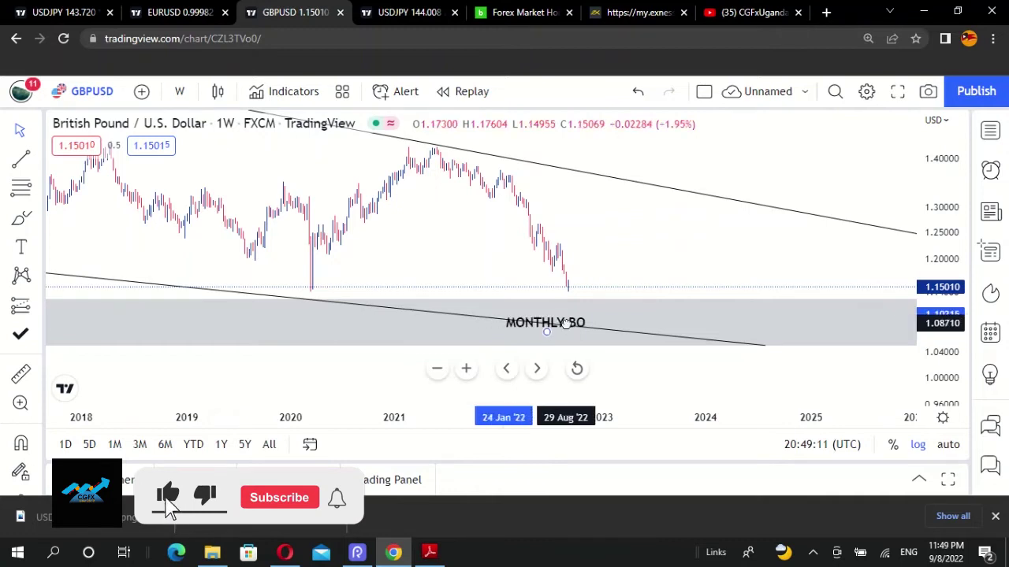
# Rescale the price axis slightly and show the chart interval list.
pyautogui.click(566, 323)
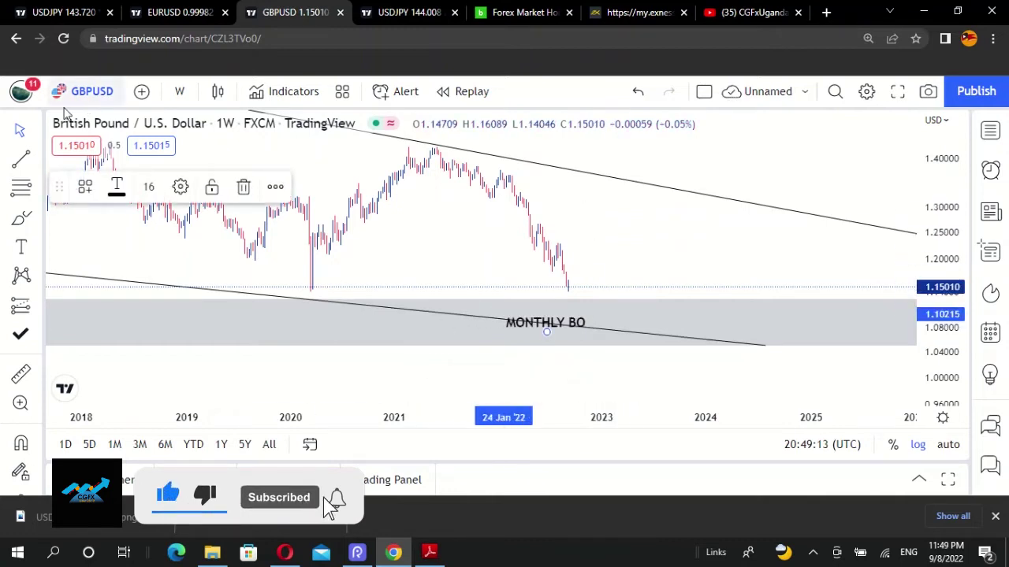
pyautogui.click(37, 129)
pyautogui.moveTo(932, 345)
pyautogui.mouseDown()
pyautogui.moveTo(933, 335)
pyautogui.moveTo(933, 352)
pyautogui.mouseUp()
pyautogui.click(179, 93)
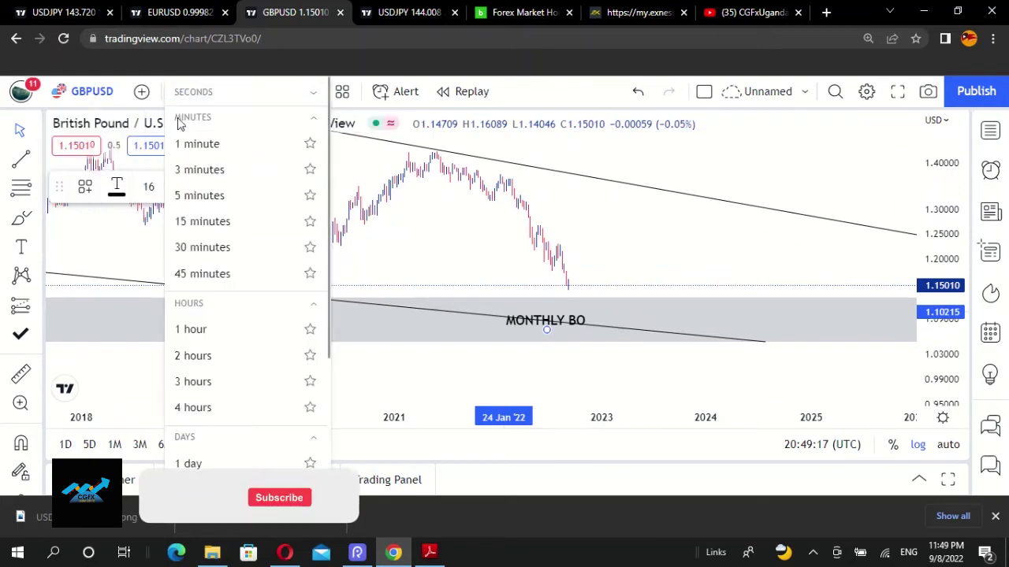
# Switch GBPUSD to 1-day candles and brush a circle around the latest daily lows near 1.15012.
pyautogui.scroll(-2, 206, 409)
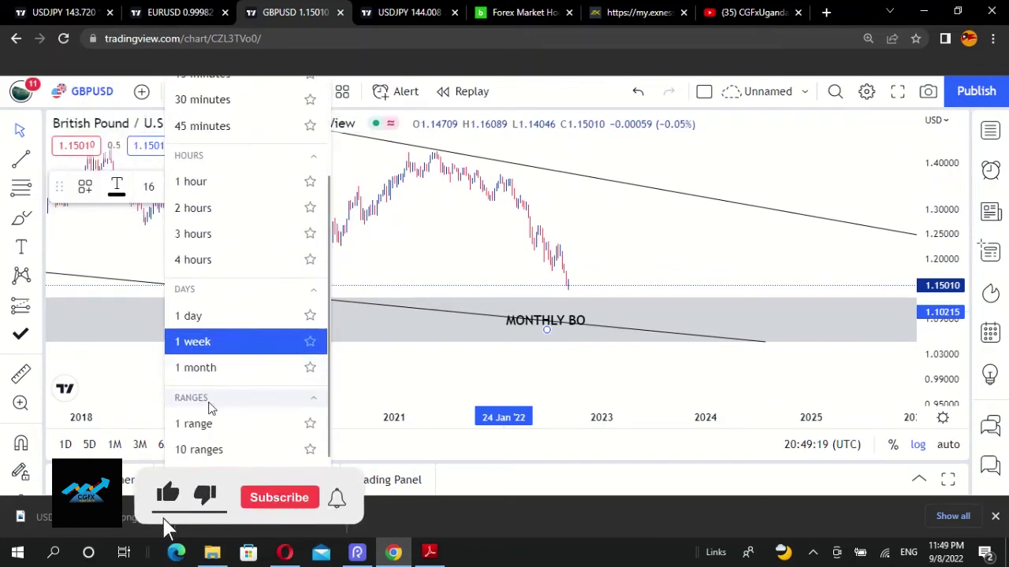
pyautogui.click(193, 316)
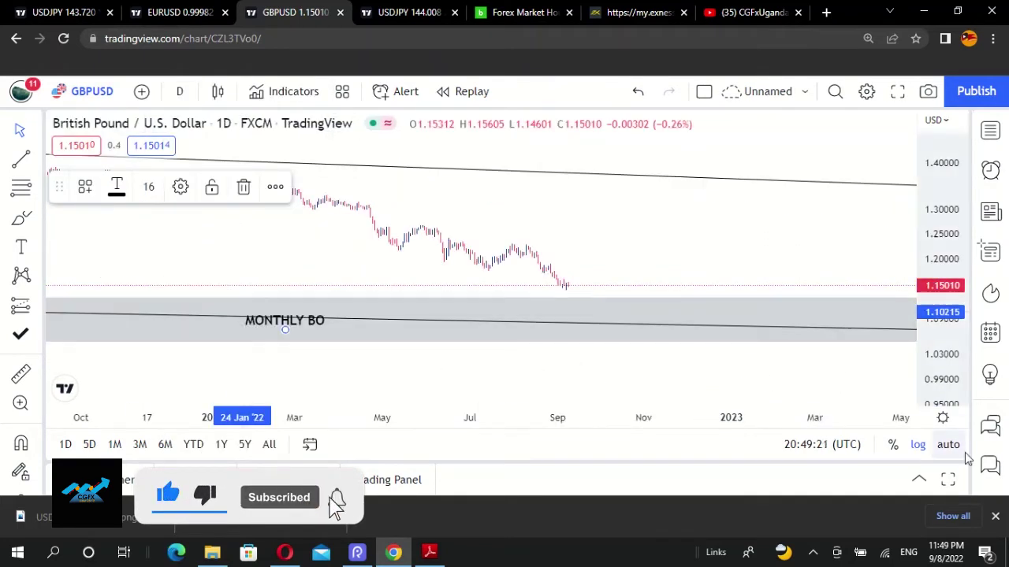
pyautogui.scroll(4, 786, 387)
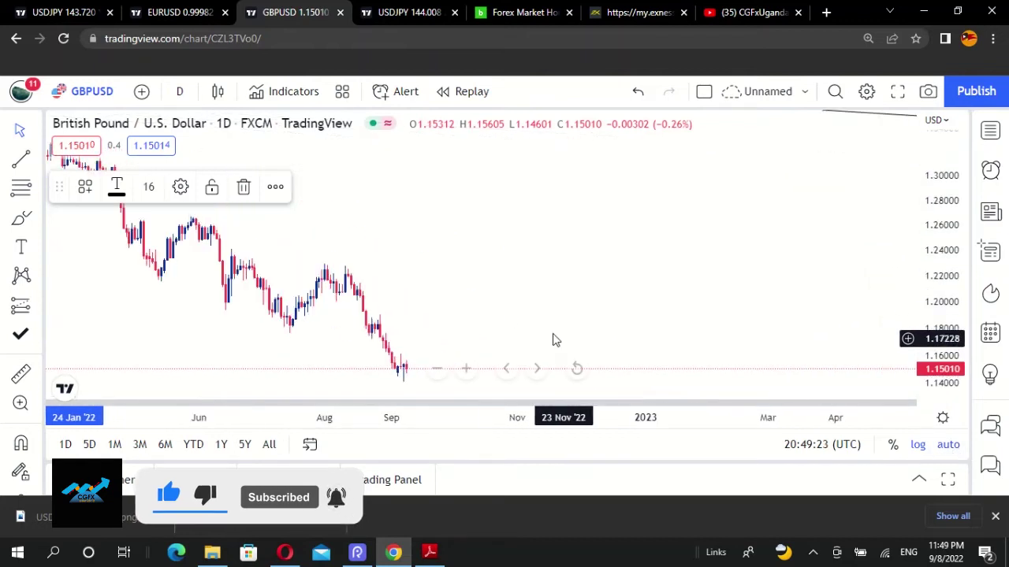
pyautogui.moveTo(462, 292); pyautogui.dragTo(689, 255)
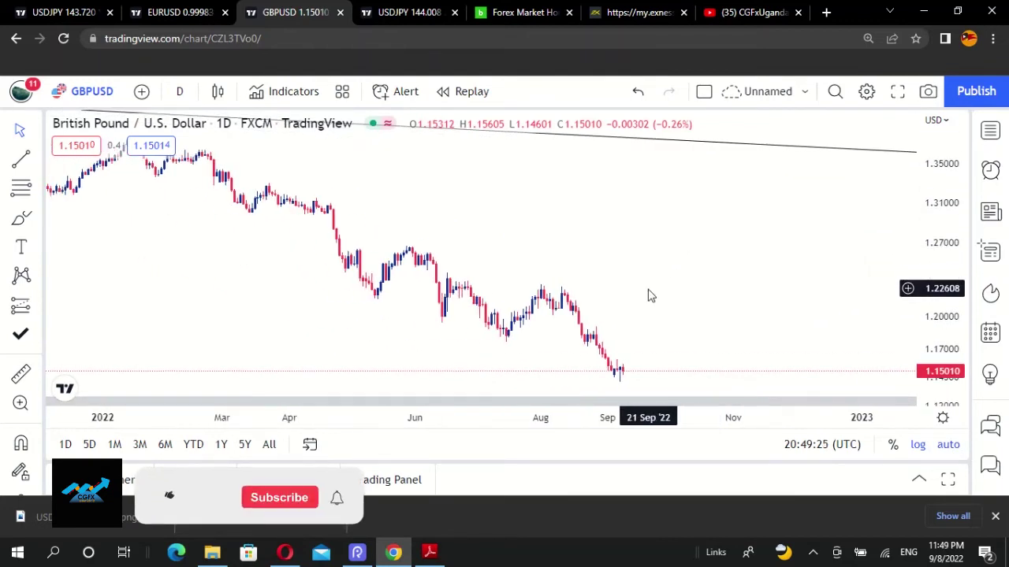
pyautogui.click(23, 219)
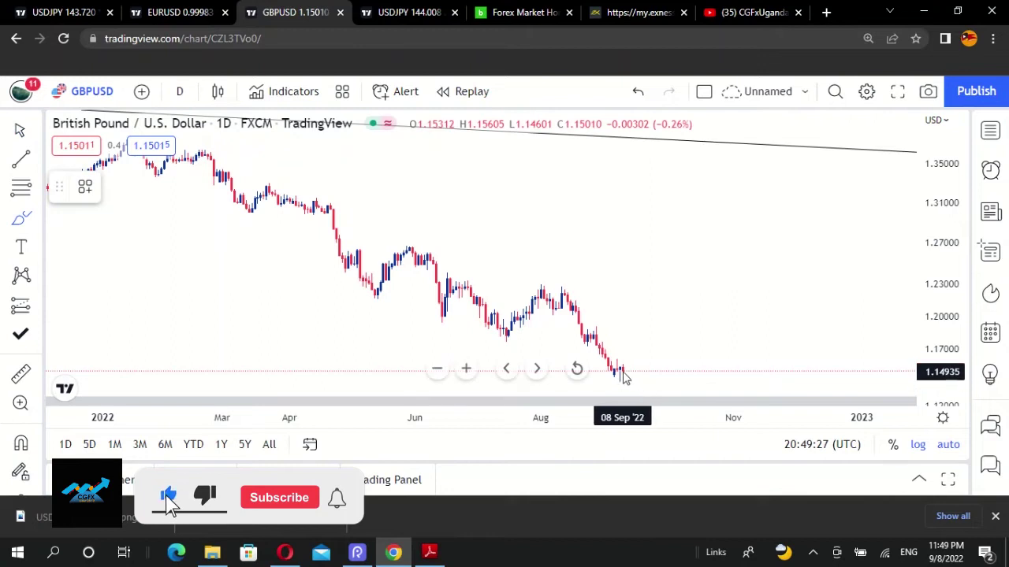
pyautogui.moveTo(626, 369)
pyautogui.mouseDown()
pyautogui.moveTo(612, 377)
pyautogui.moveTo(636, 391)
pyautogui.mouseUp()
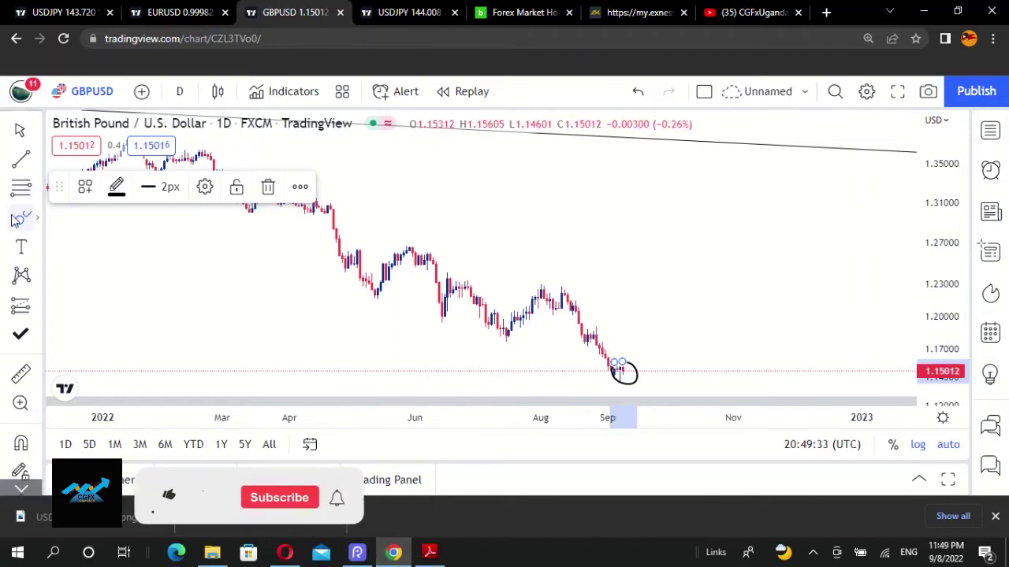
# Brush an upward arrow rising from the circled daily low, then bring late 2021 into view.
pyautogui.click(36, 218)
pyautogui.moveTo(658, 357)
pyautogui.mouseDown()
pyautogui.moveTo(700, 211)
pyautogui.moveTo(715, 230)
pyautogui.mouseUp()
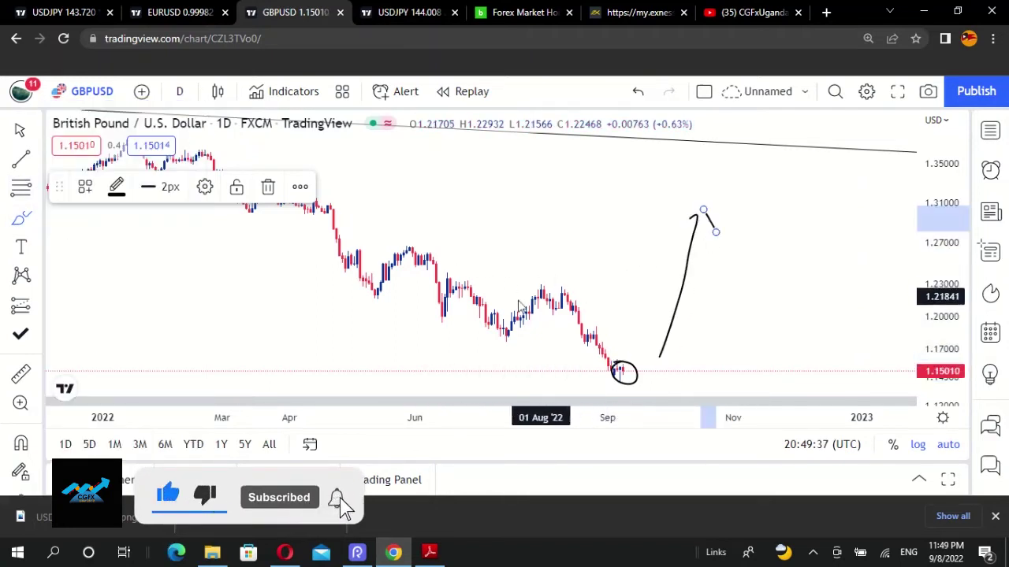
pyautogui.moveTo(505, 241); pyautogui.dragTo(724, 228)
pyautogui.moveTo(354, 289); pyautogui.dragTo(276, 232)
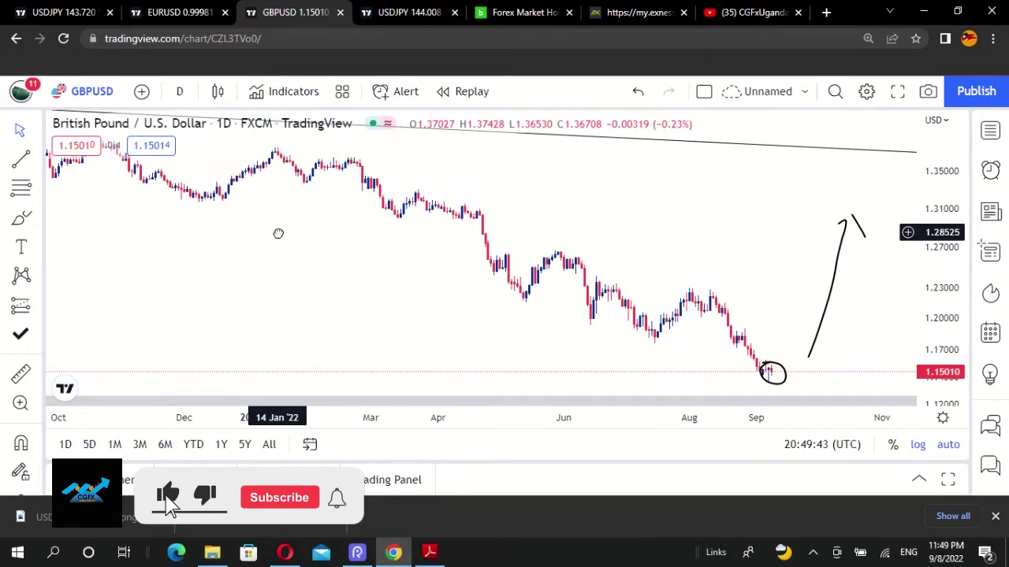
pyautogui.click(19, 160)
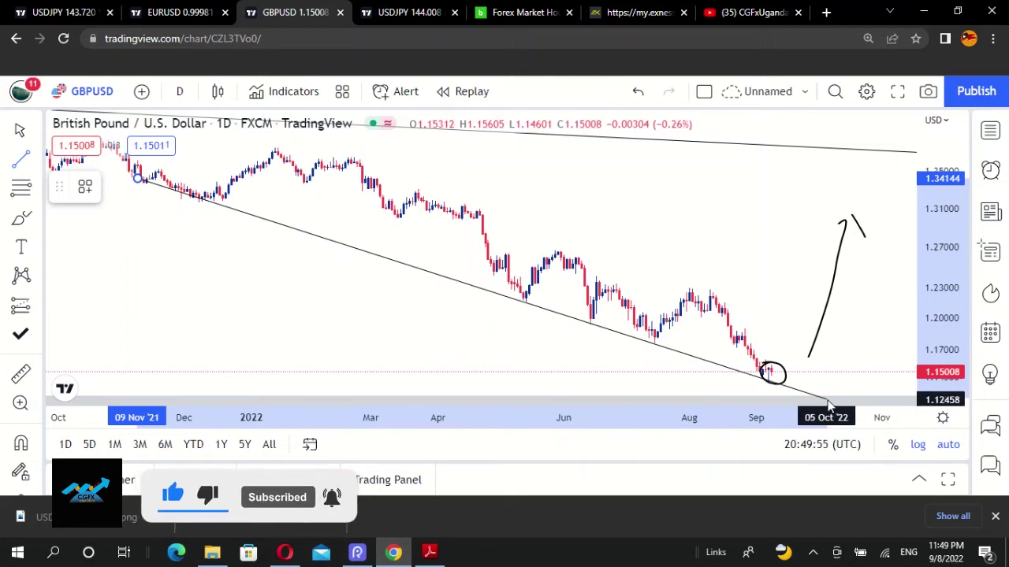
# Finish the lower falling trend line below the latest low and delete the hand-drawn circle.
pyautogui.click(827, 401)
pyautogui.click(849, 354)
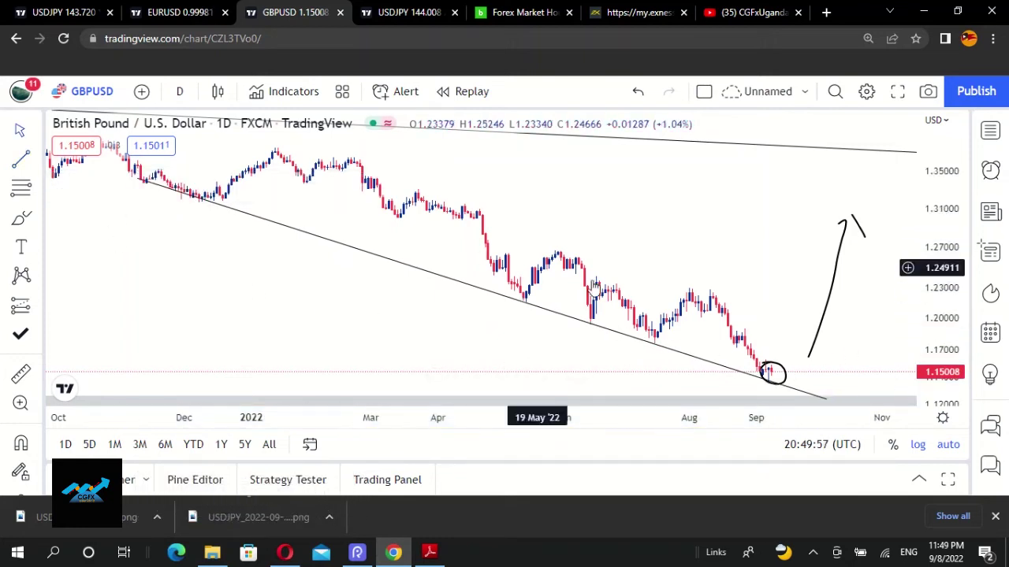
pyautogui.click(782, 372)
pyautogui.press('Delete')
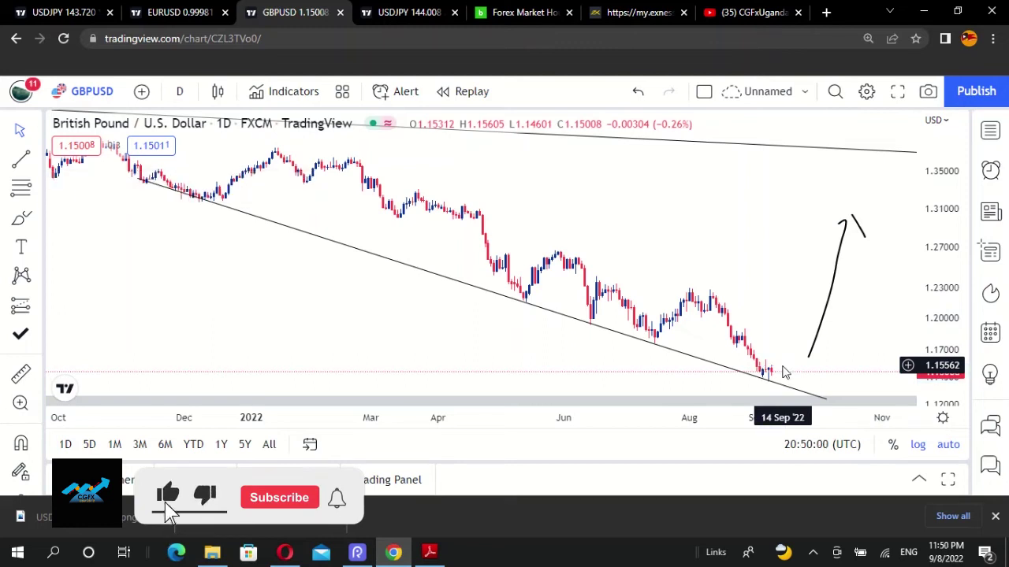
# Start an upper trend line at the February 2022 high to form a descending channel.
pyautogui.click(143, 184)
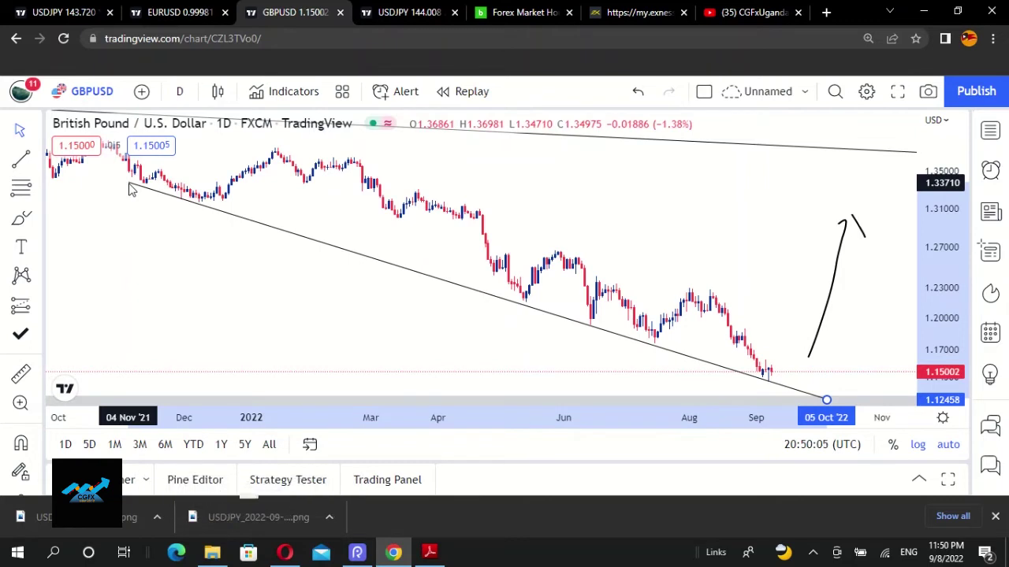
pyautogui.click(130, 190)
pyautogui.click(641, 232)
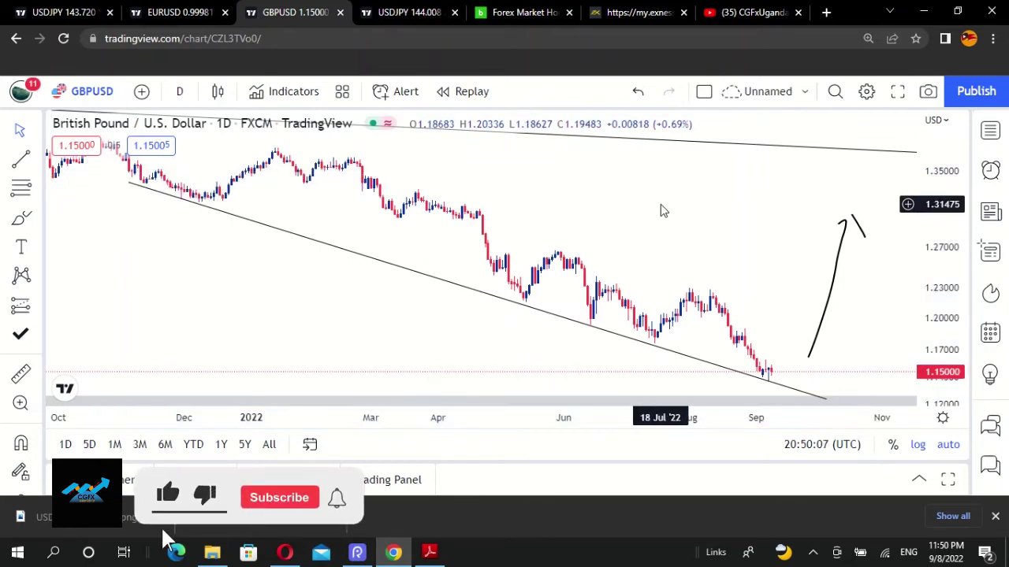
pyautogui.moveTo(660, 205); pyautogui.dragTo(666, 257)
pyautogui.click(26, 163)
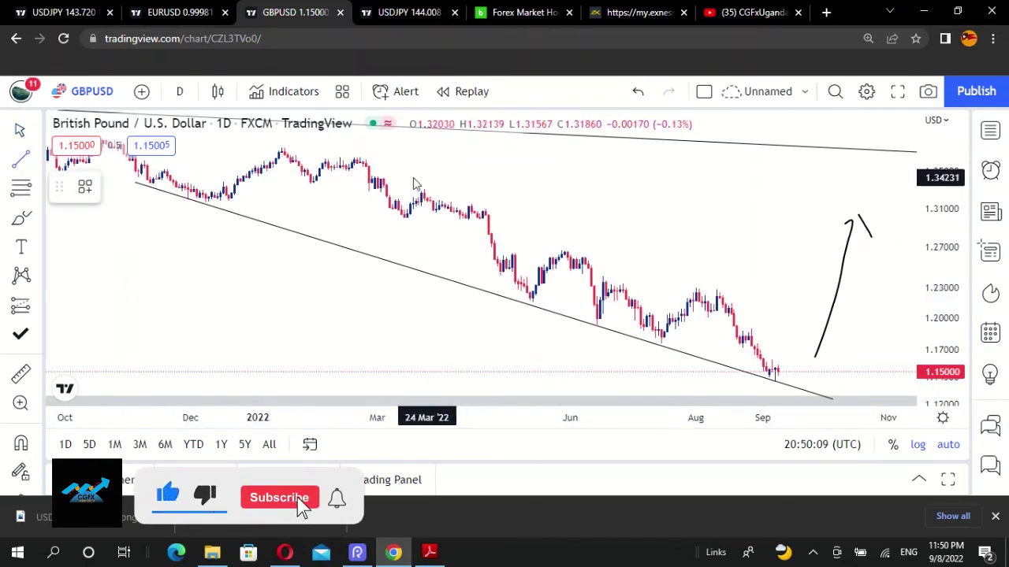
pyautogui.click(354, 158)
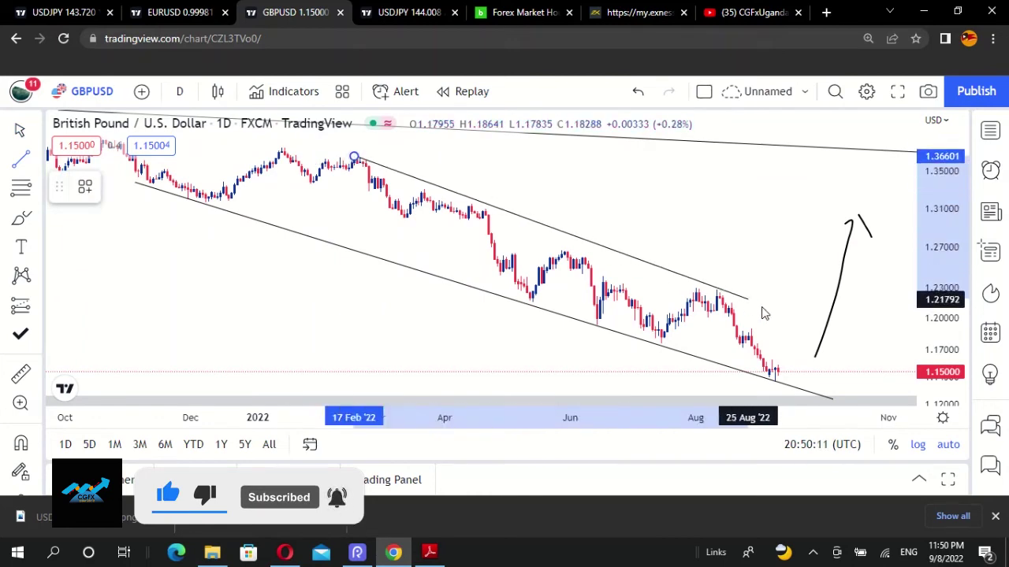
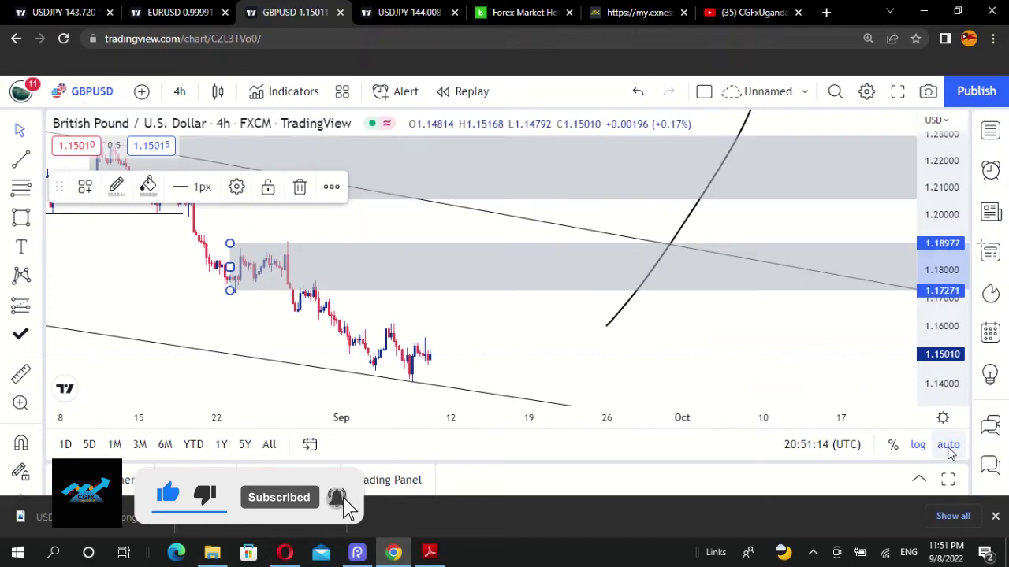
# Sketch highlighter circles on the recent low and swing high, plus two projected price paths.
pyautogui.scroll(-4, 575, 360)
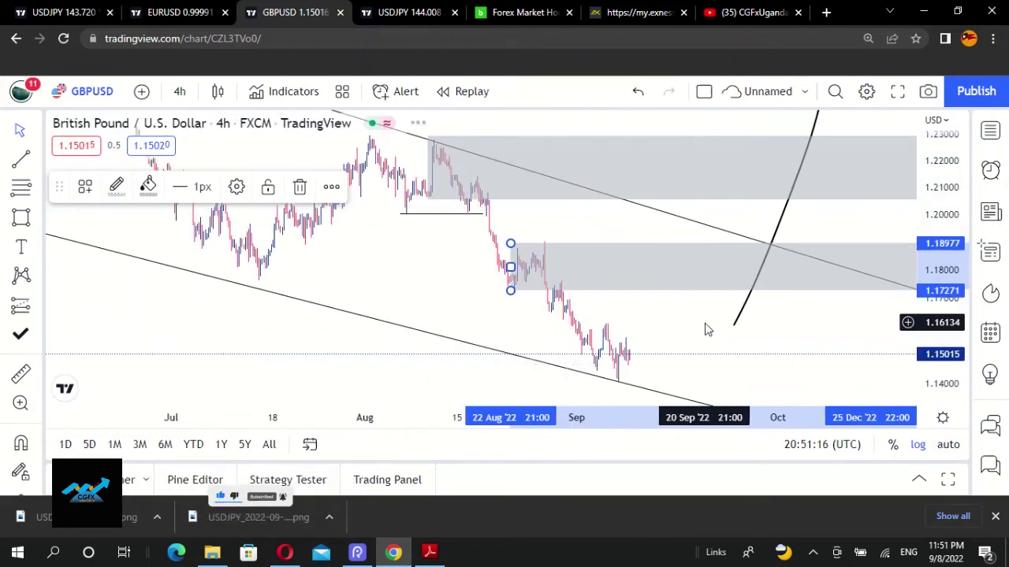
pyautogui.scroll(-2, 709, 329)
pyautogui.moveTo(710, 320); pyautogui.dragTo(565, 282)
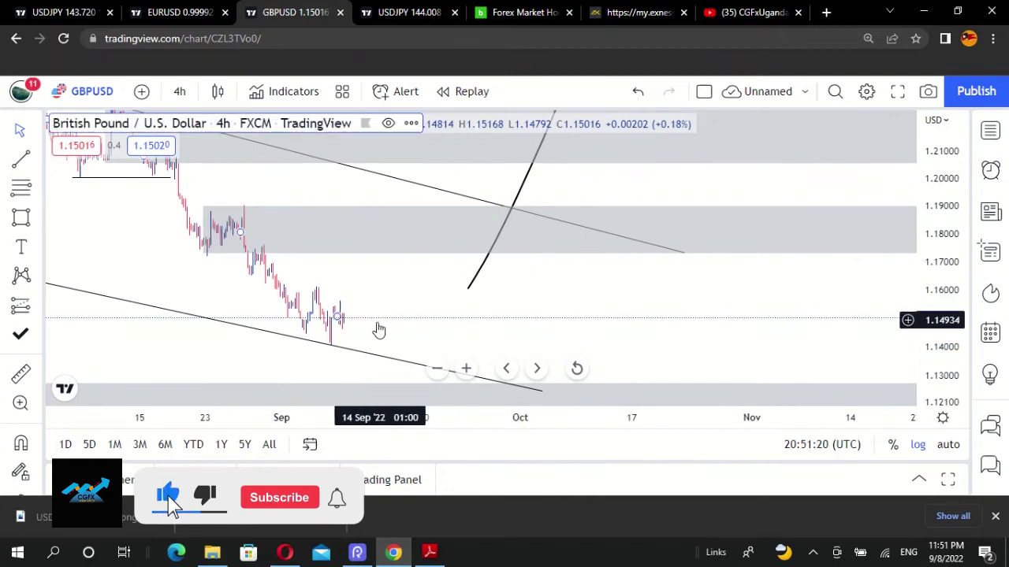
pyautogui.moveTo(408, 320); pyautogui.dragTo(536, 318)
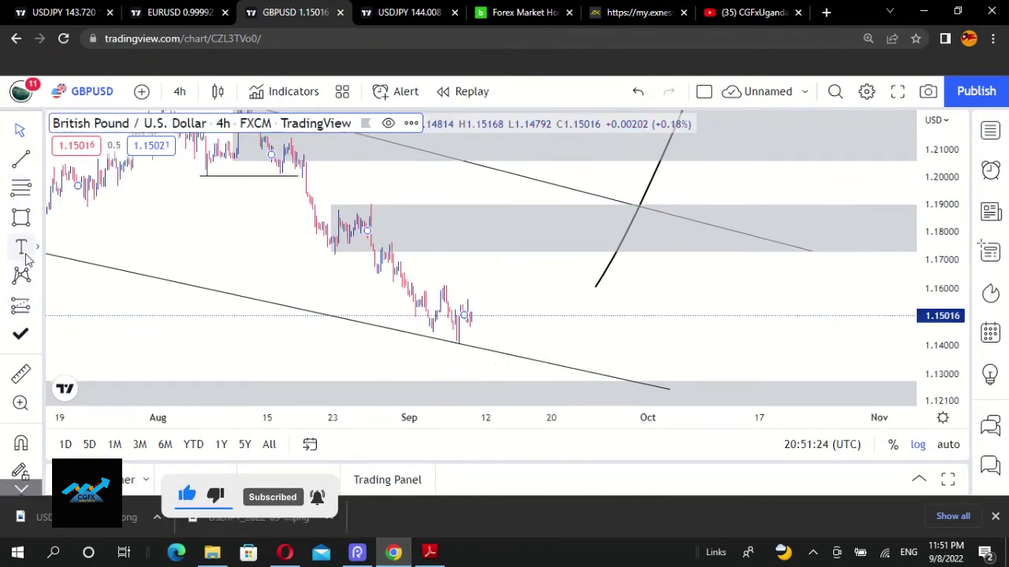
pyautogui.click(26, 211)
pyautogui.click(87, 149)
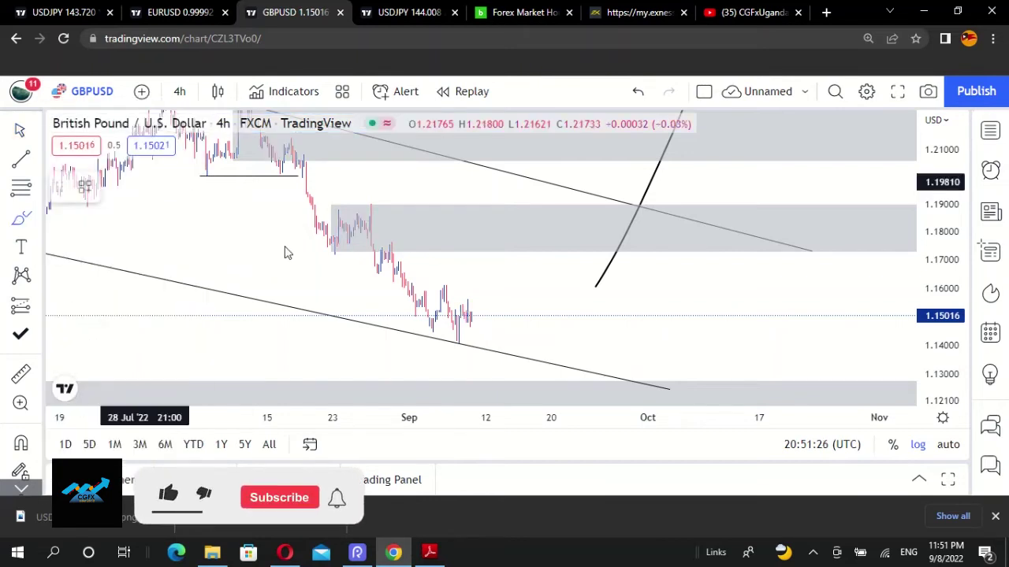
pyautogui.moveTo(462, 330); pyautogui.dragTo(443, 351)
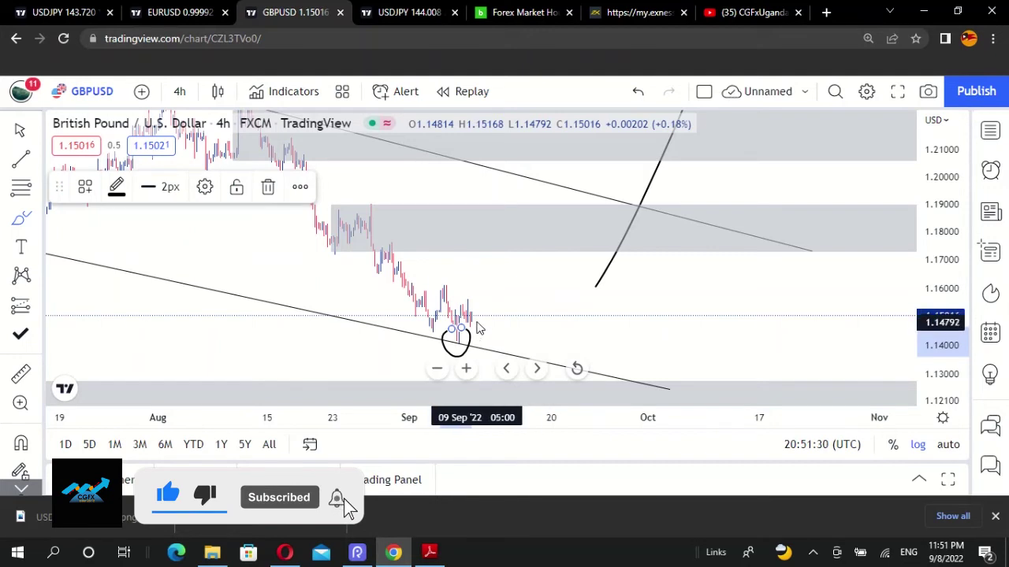
pyautogui.moveTo(482, 324); pyautogui.dragTo(528, 192)
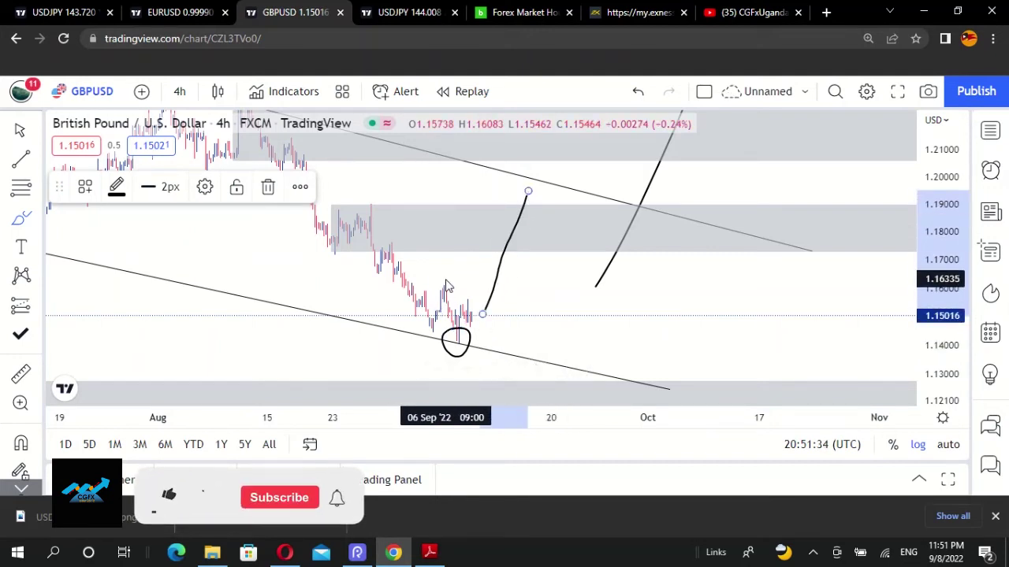
pyautogui.moveTo(444, 282); pyautogui.dragTo(445, 309)
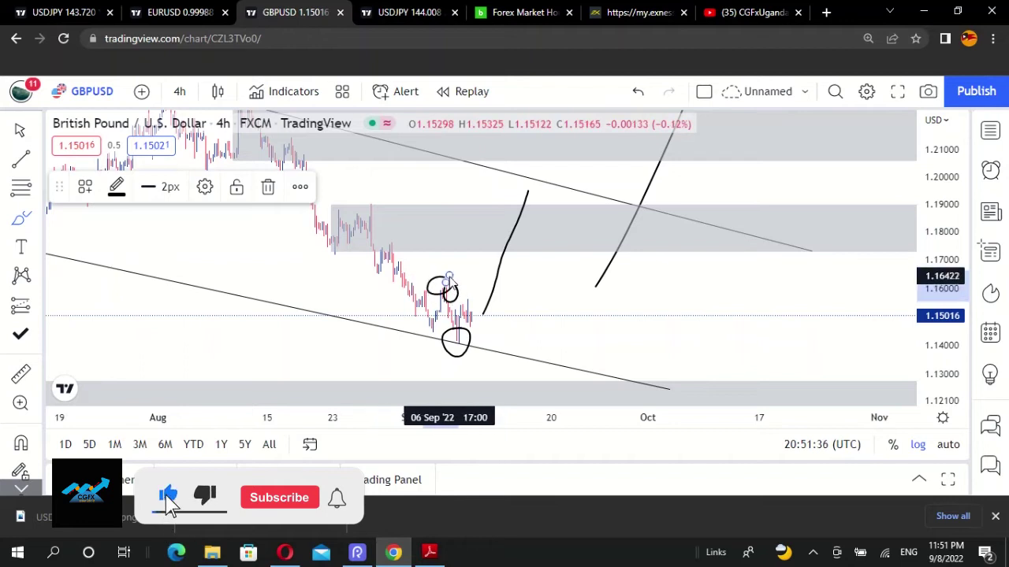
pyautogui.moveTo(517, 322)
pyautogui.mouseDown()
pyautogui.moveTo(519, 387)
pyautogui.moveTo(595, 255)
pyautogui.mouseUp()
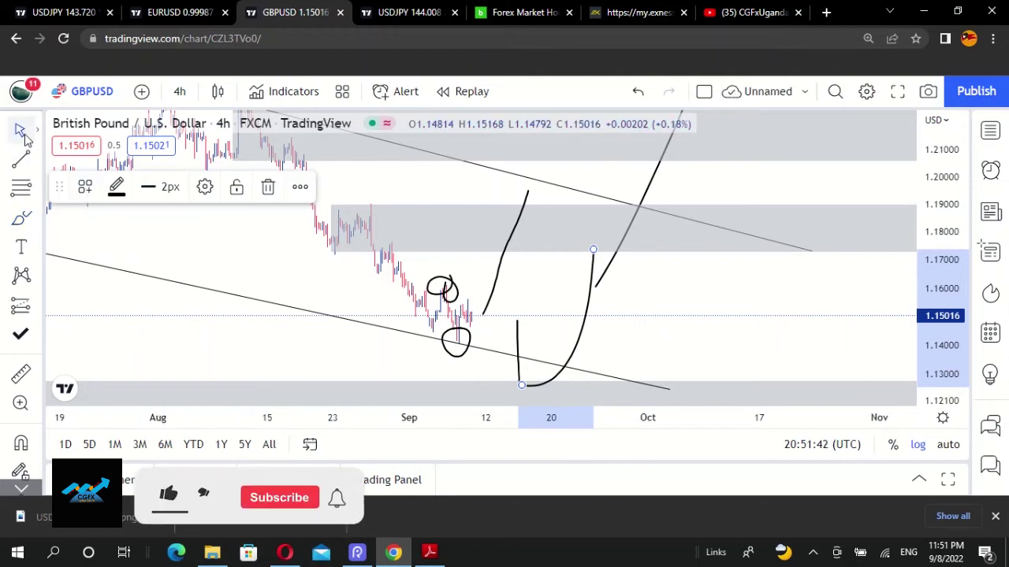
# Delete every highlighter sketch and the old long projected curve.
pyautogui.press('Delete')
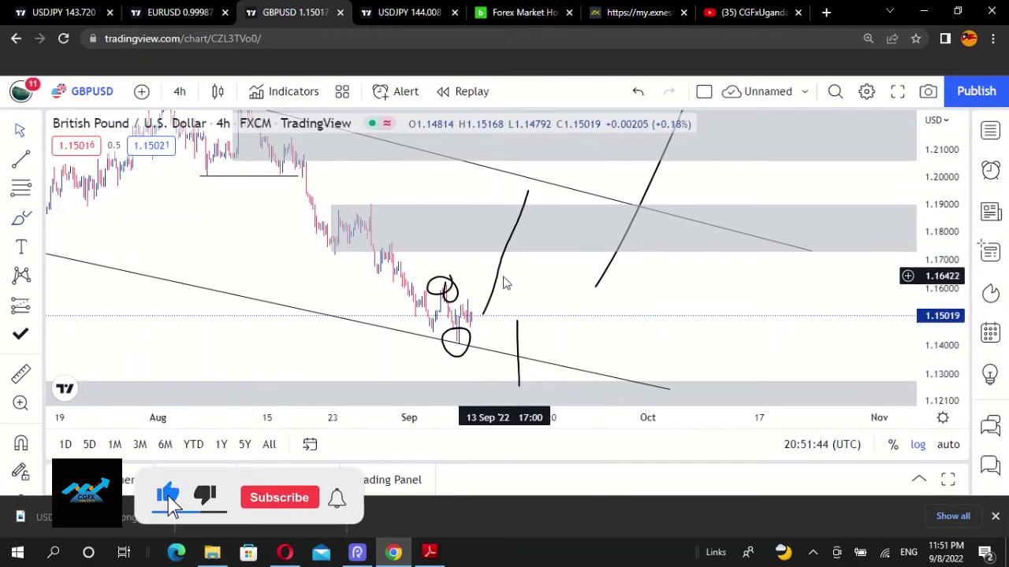
pyautogui.click(498, 286)
pyautogui.press('Delete')
pyautogui.click(451, 291)
pyautogui.press('Delete')
pyautogui.click(464, 335)
pyautogui.press('Delete')
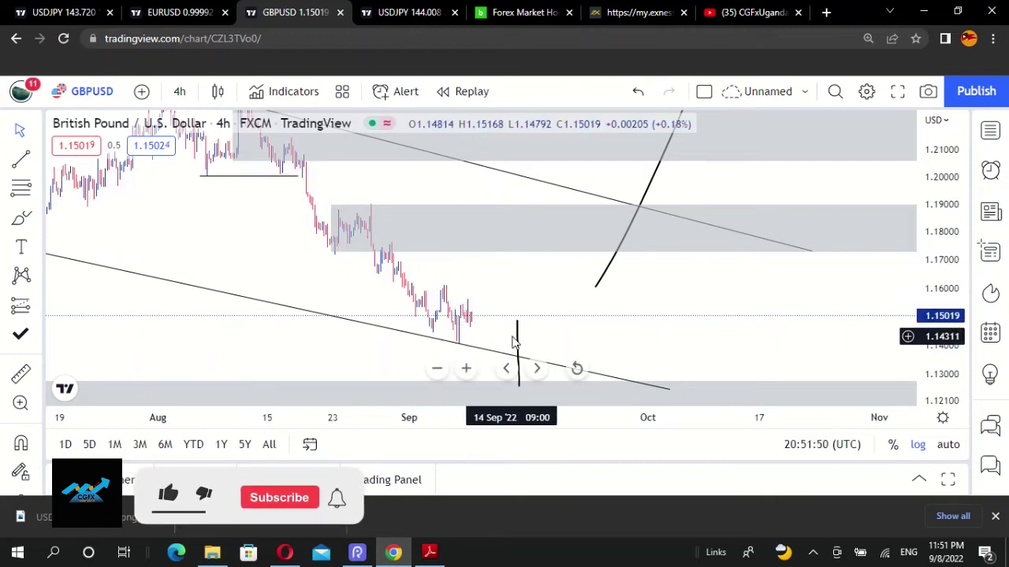
pyautogui.click(519, 340)
pyautogui.press('Delete')
pyautogui.click(596, 289)
pyautogui.press('Delete')
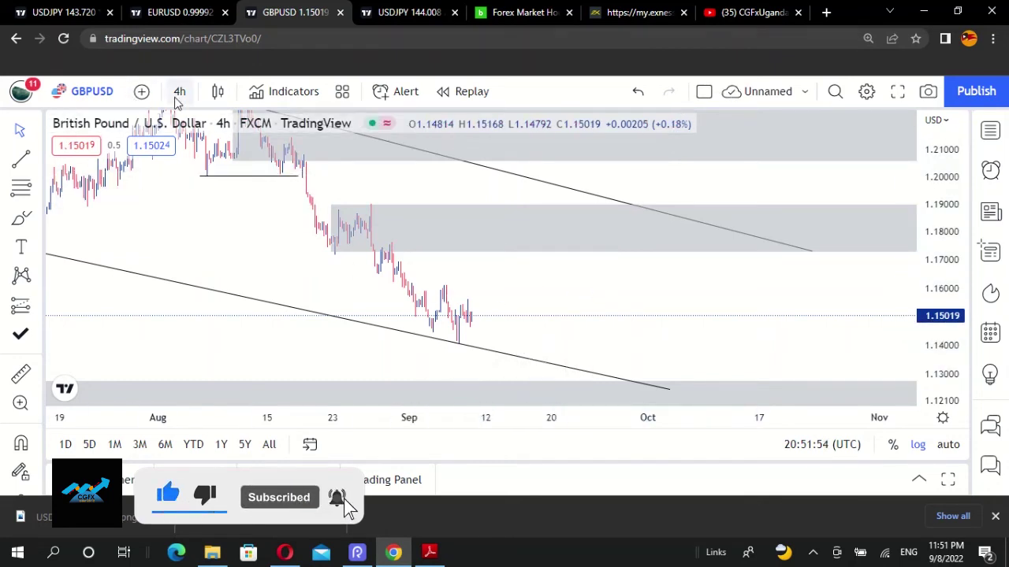
pyautogui.click(178, 93)
# Switch GBPUSD to the 1-hour interval and frame both grey zones.
pyautogui.click(192, 328)
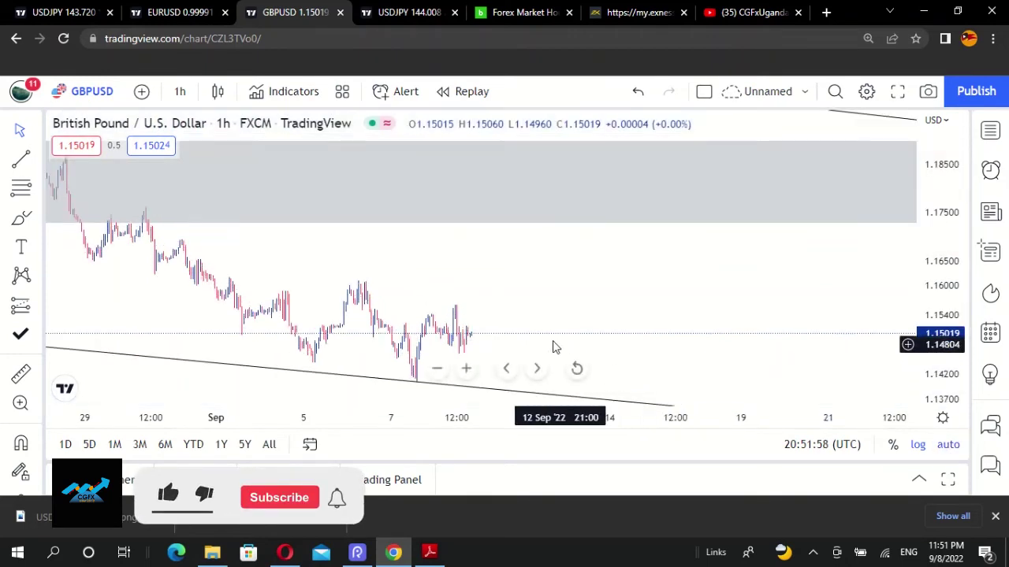
pyautogui.scroll(-10, 561, 350)
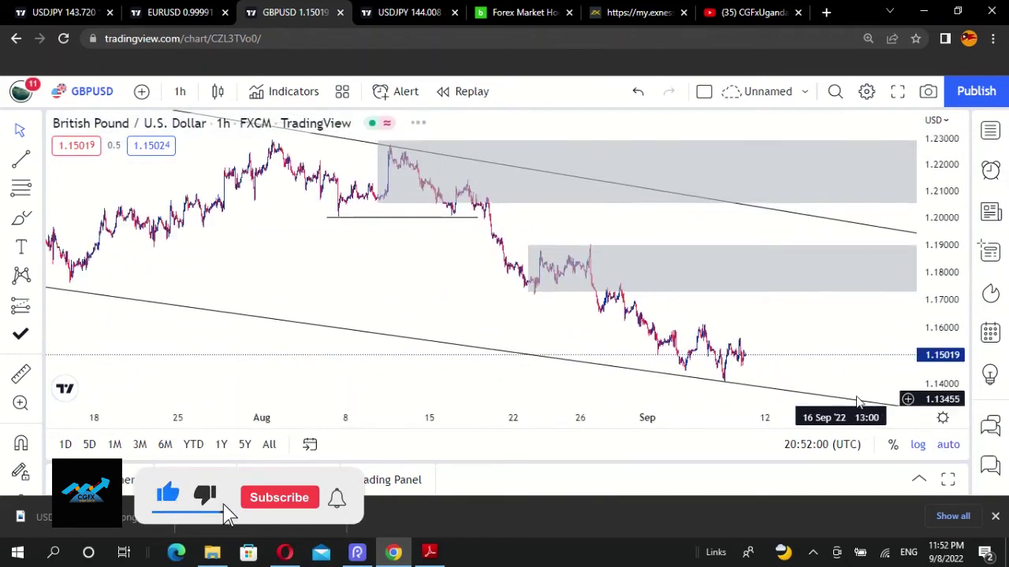
pyautogui.scroll(-2, 835, 388)
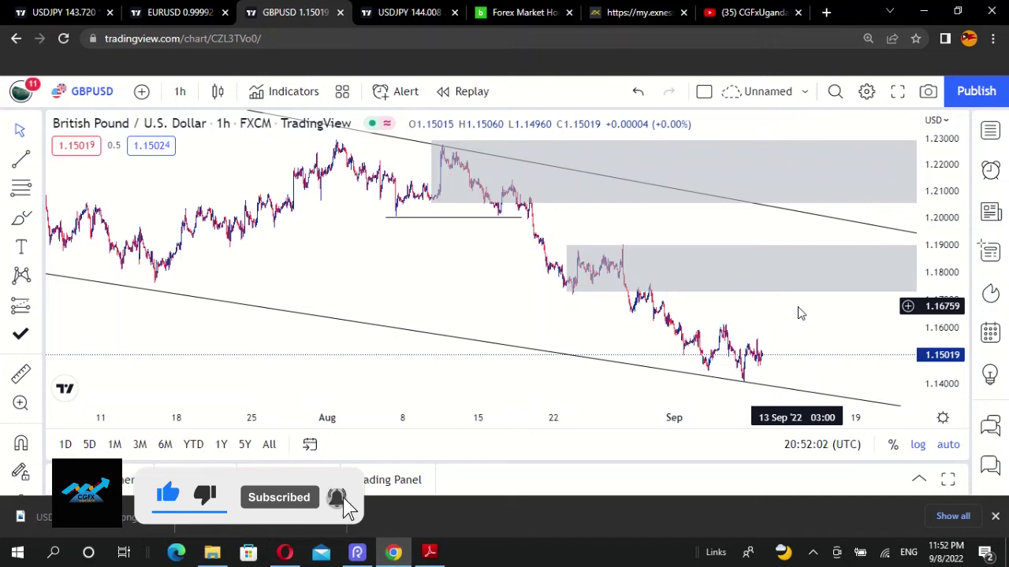
pyautogui.moveTo(784, 324); pyautogui.dragTo(628, 321)
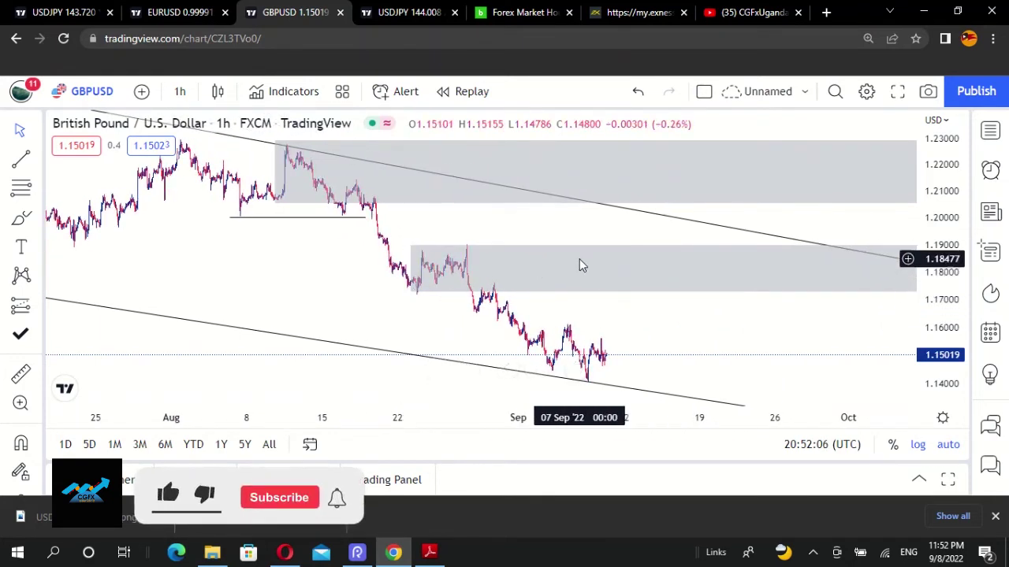
pyautogui.scroll(1, 607, 285)
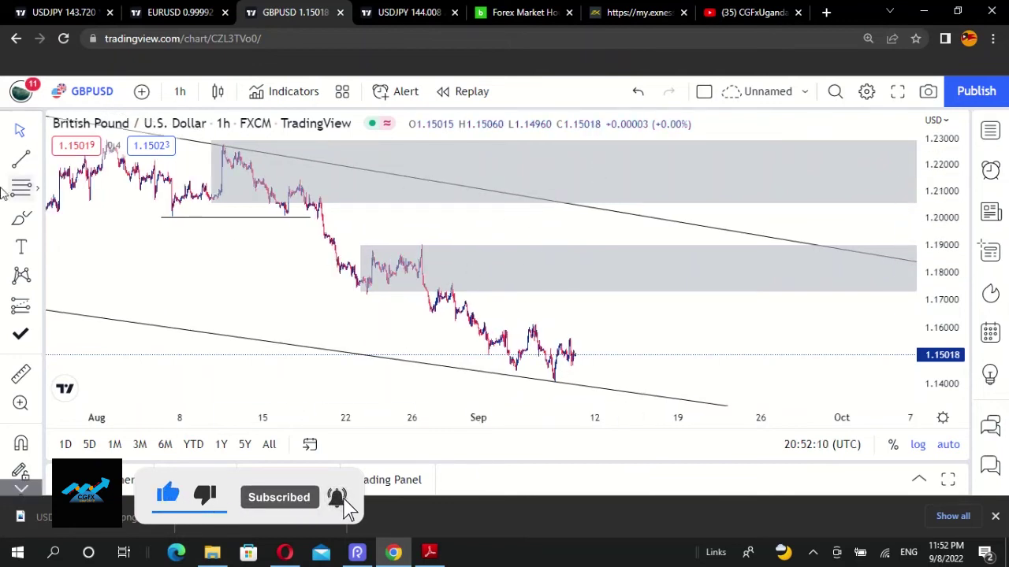
# Circle the lower zone near 1.18 and upper zone near 1.21–1.22 with brush loops.
pyautogui.click(19, 222)
pyautogui.moveTo(557, 258); pyautogui.dragTo(569, 249)
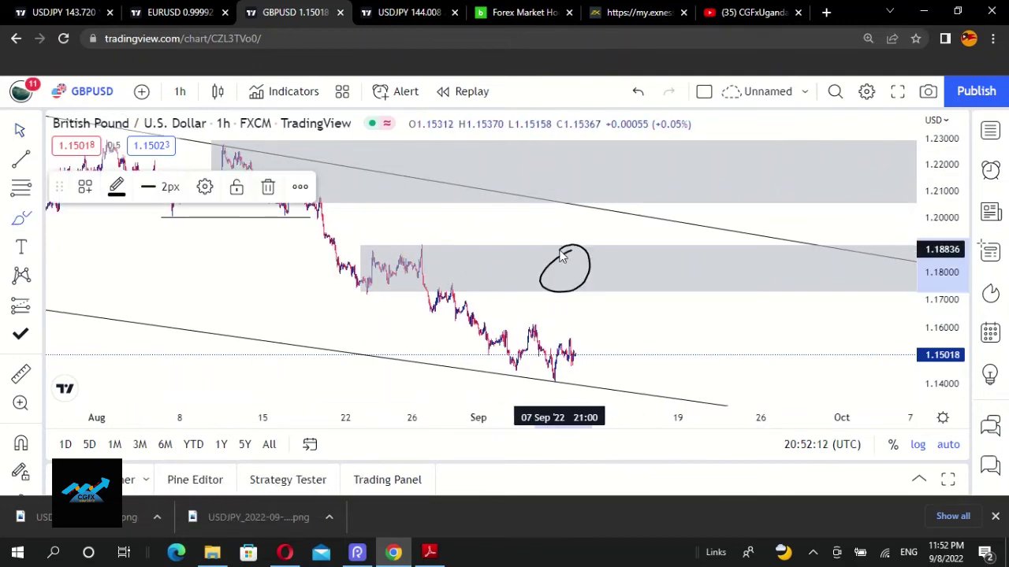
pyautogui.moveTo(631, 163); pyautogui.dragTo(623, 158)
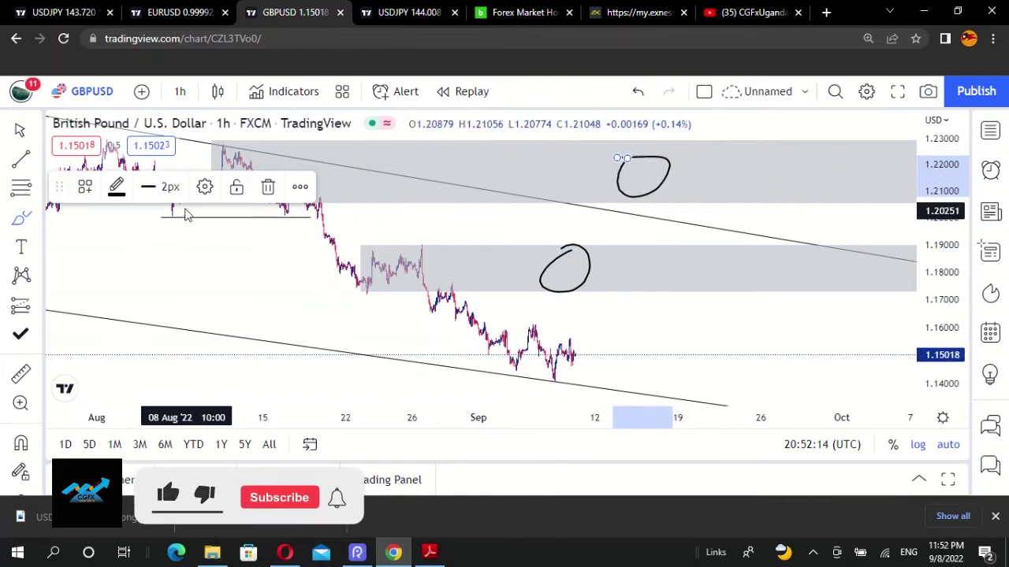
pyautogui.click(513, 346)
pyautogui.scroll(2, 715, 355)
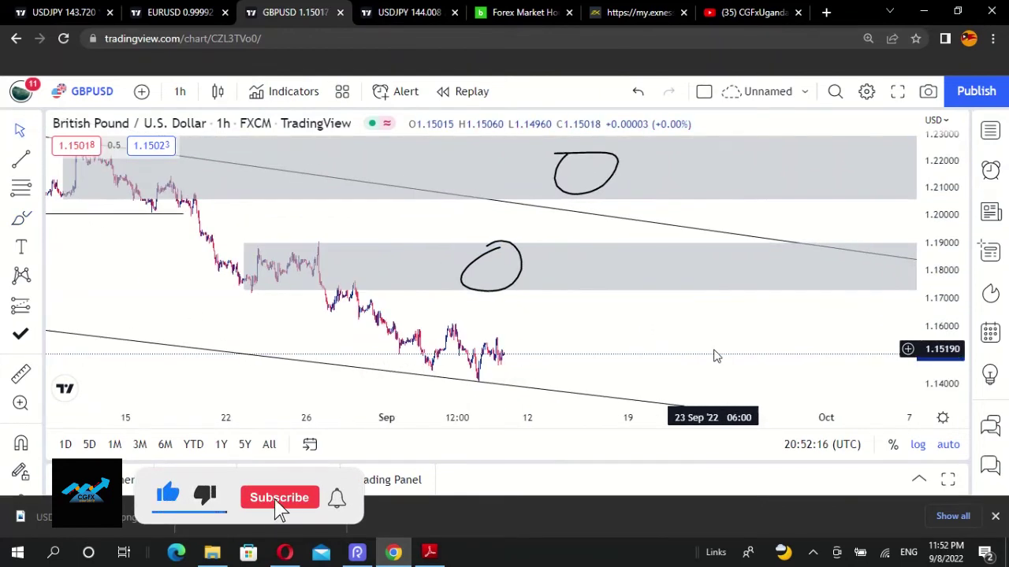
pyautogui.scroll(3, 709, 356)
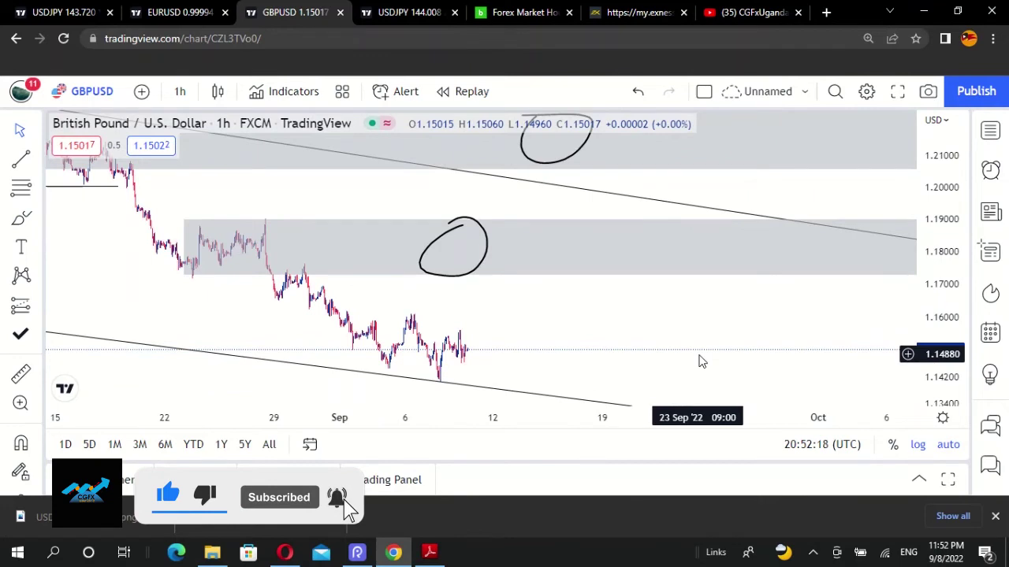
pyautogui.moveTo(918, 268); pyautogui.dragTo(929, 246)
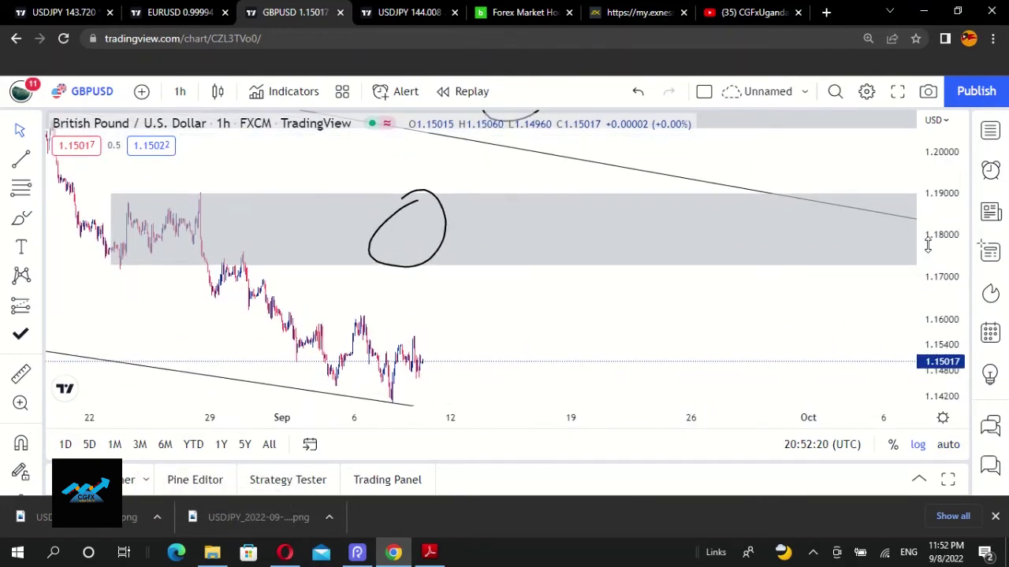
pyautogui.scroll(-2, 709, 307)
pyautogui.click(180, 90)
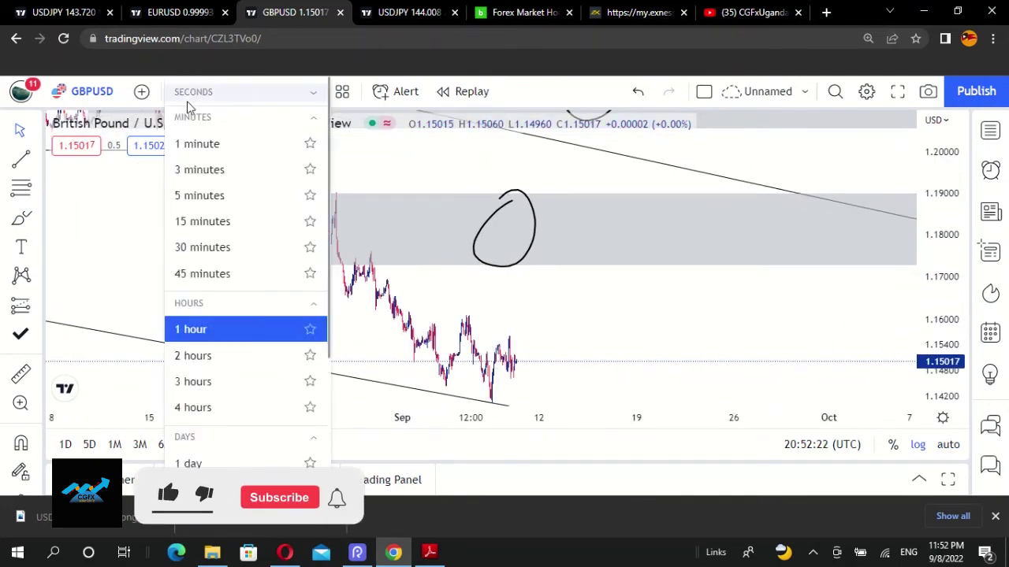
# Switch GBPUSD to the 4-hour interval and bring past candles and zones into view.
pyautogui.click(196, 406)
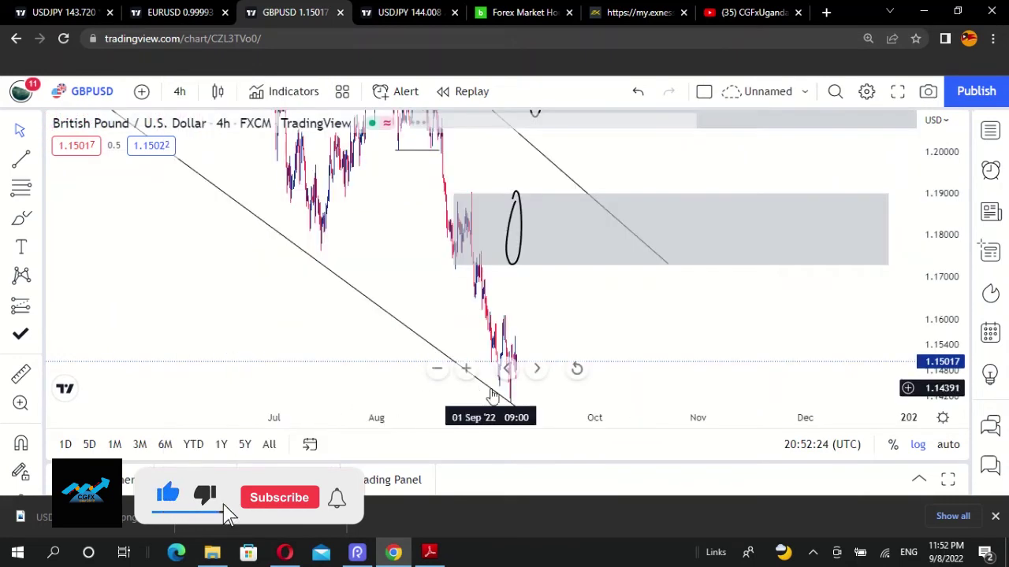
pyautogui.scroll(5, 715, 376)
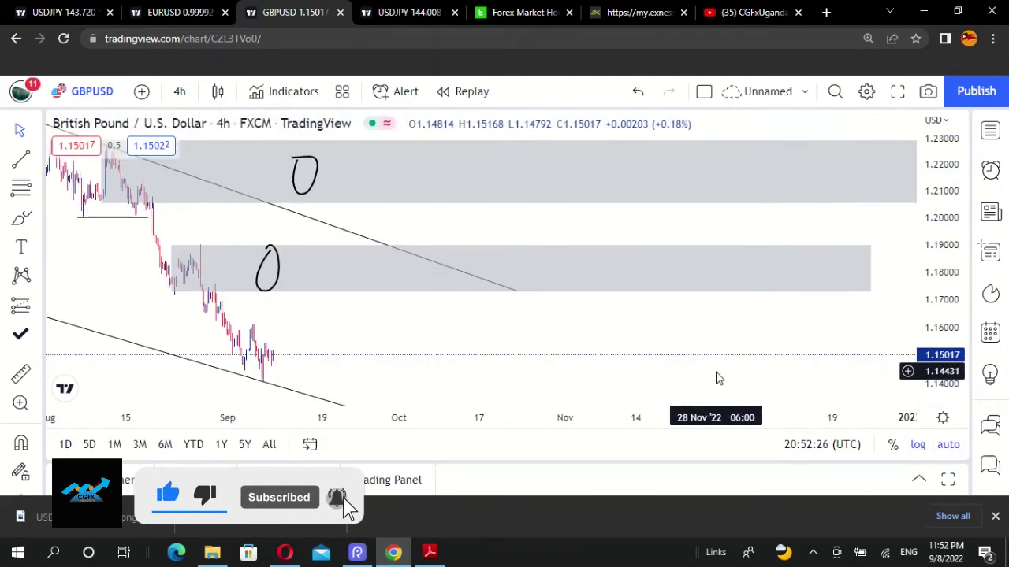
pyautogui.moveTo(392, 294); pyautogui.dragTo(853, 279)
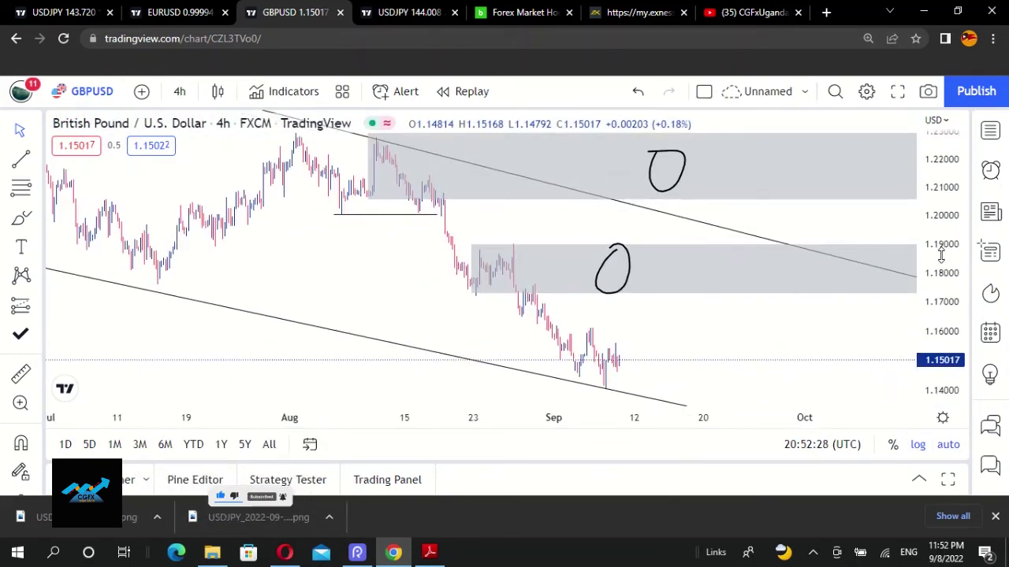
pyautogui.scroll(2, 743, 355)
pyautogui.scroll(-3, 716, 361)
pyautogui.moveTo(716, 360); pyautogui.dragTo(640, 232)
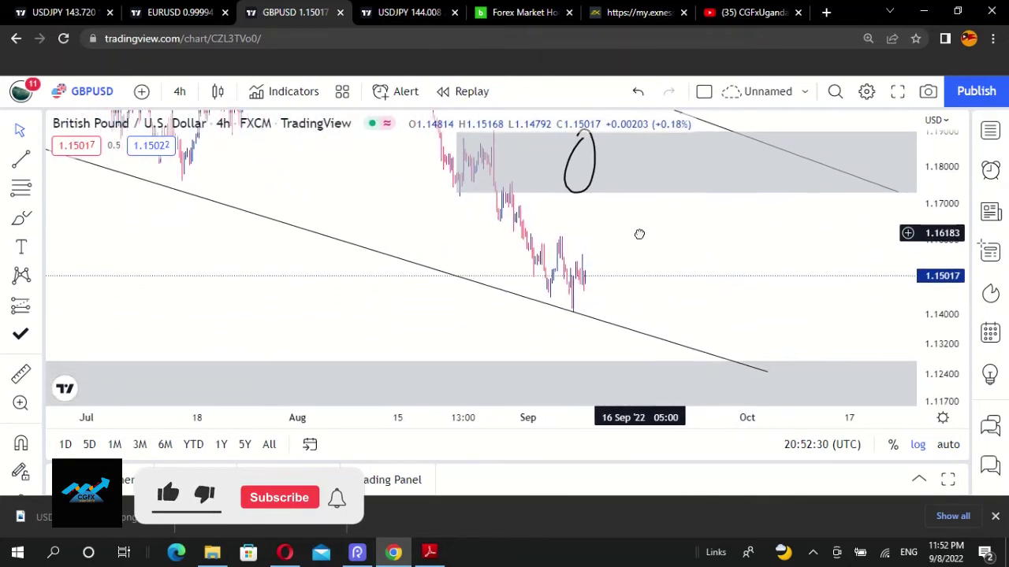
pyautogui.scroll(2, 660, 282)
pyautogui.scroll(3, 660, 282)
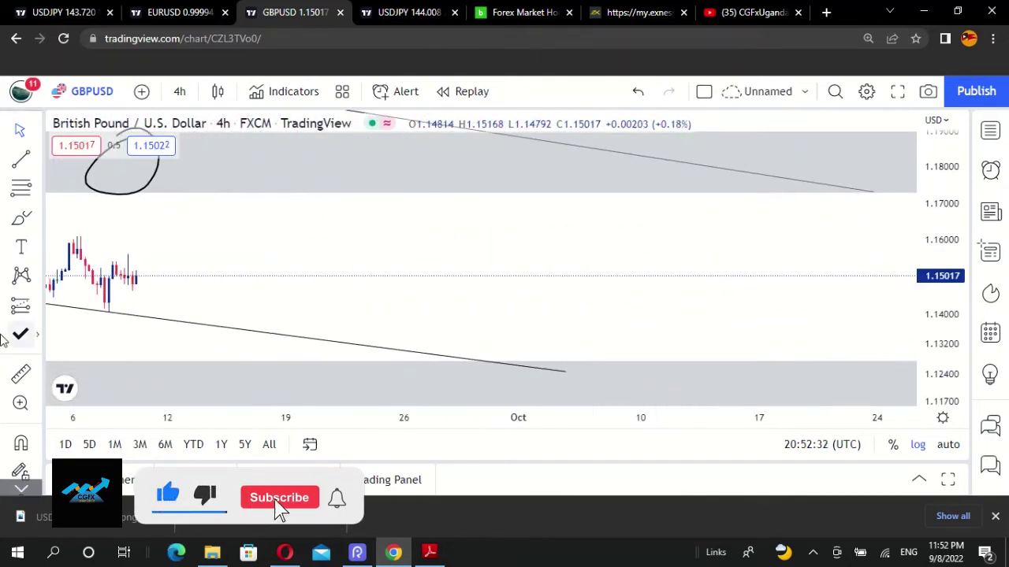
# Draw a grey rectangle zone just below price from the latest candles to early October.
pyautogui.click(22, 220)
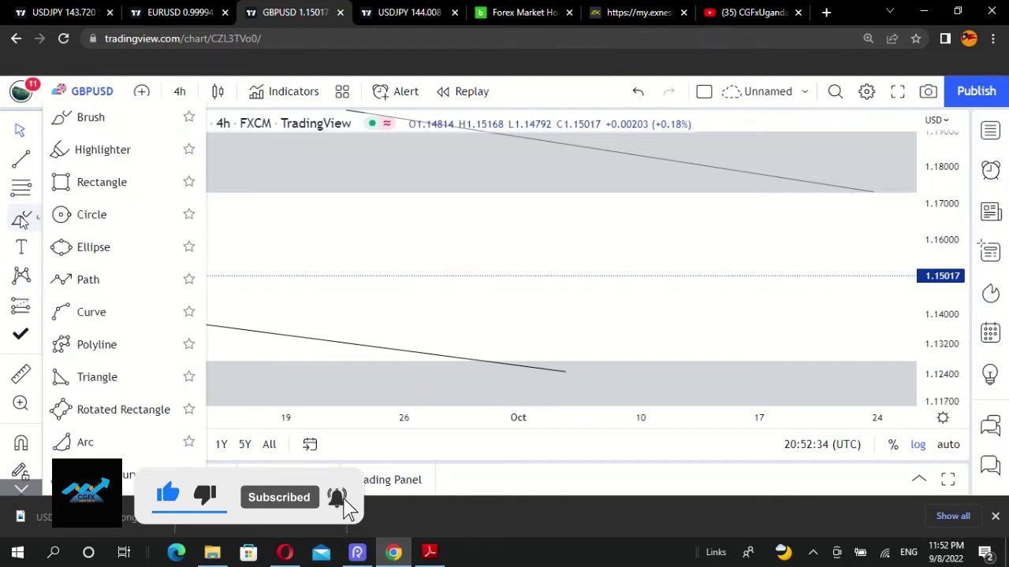
pyautogui.click(65, 183)
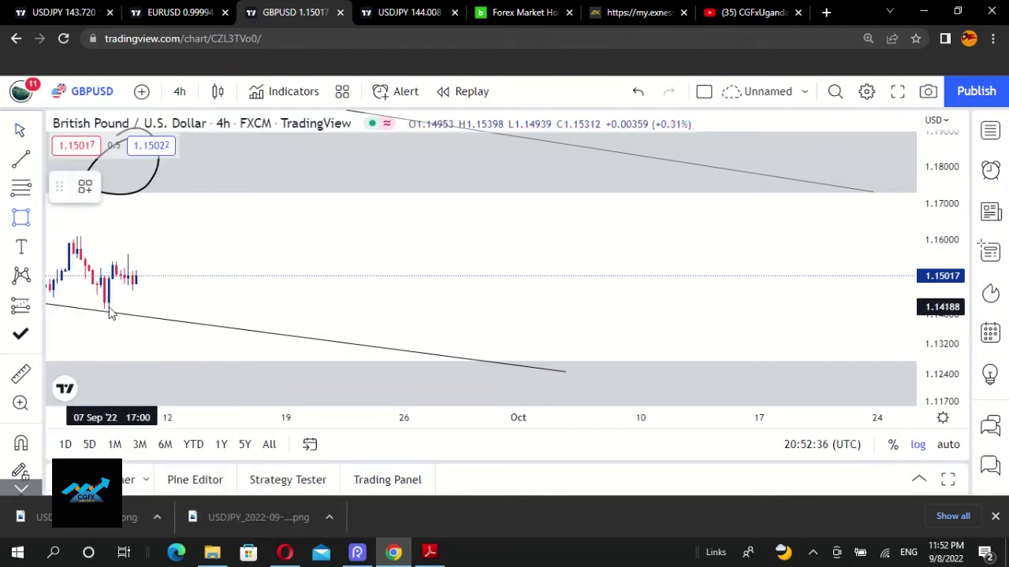
pyautogui.scroll(-2, 110, 293)
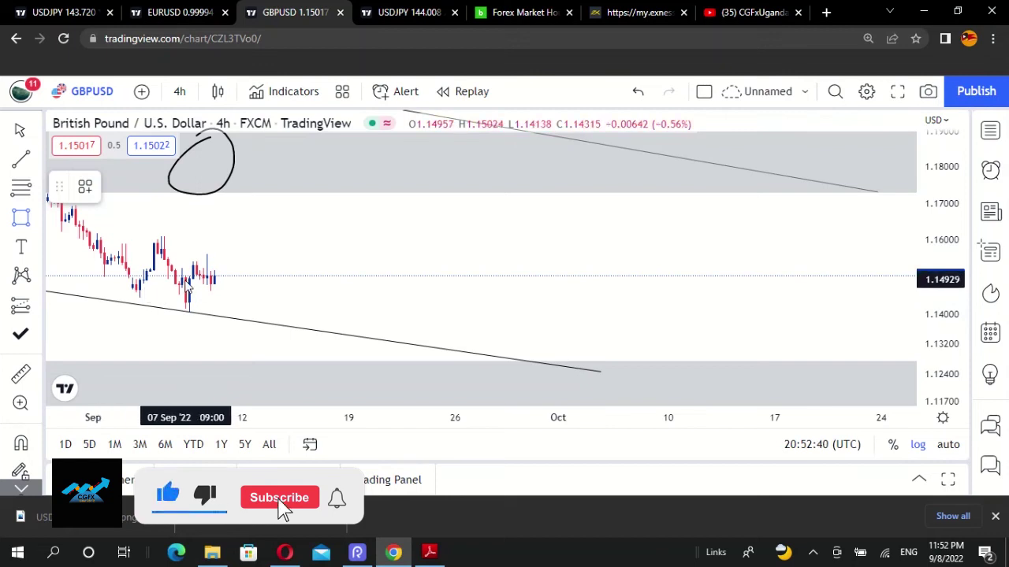
pyautogui.moveTo(187, 308); pyautogui.dragTo(599, 313)
pyautogui.click(384, 260)
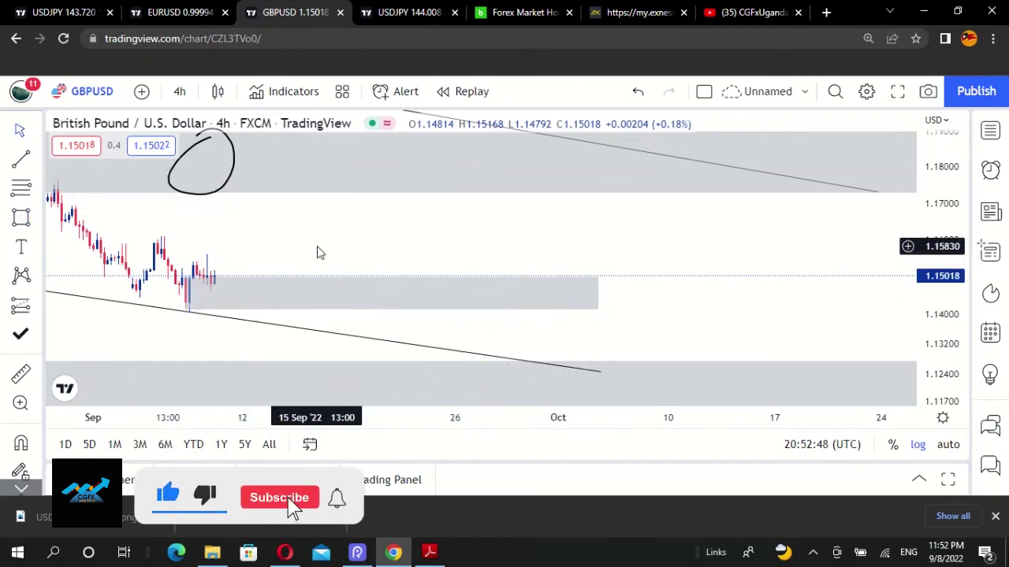
# Draw a short trend line beside the latest candles.
pyautogui.moveTo(333, 260); pyautogui.dragTo(373, 276)
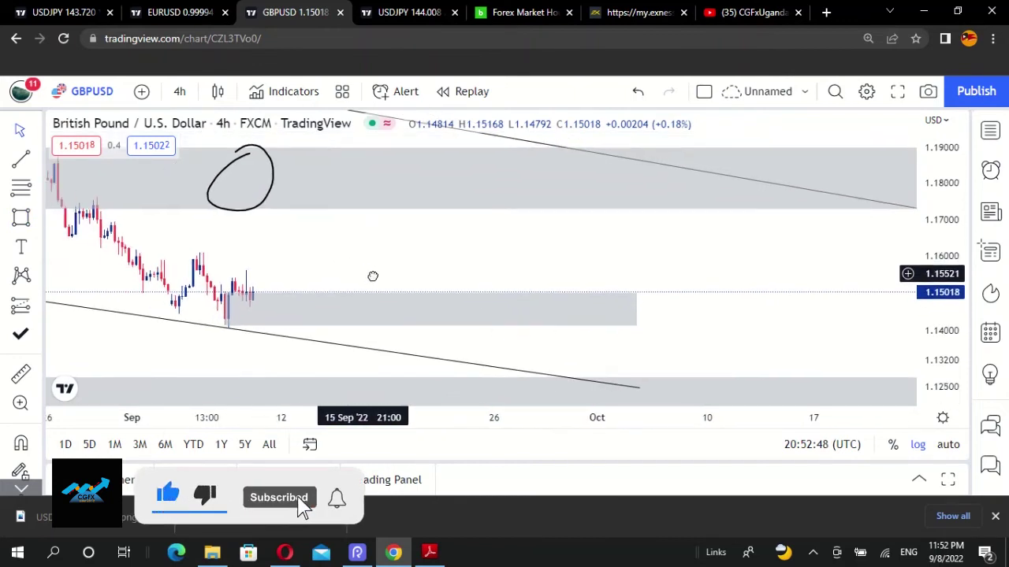
pyautogui.click(20, 161)
pyautogui.click(238, 284)
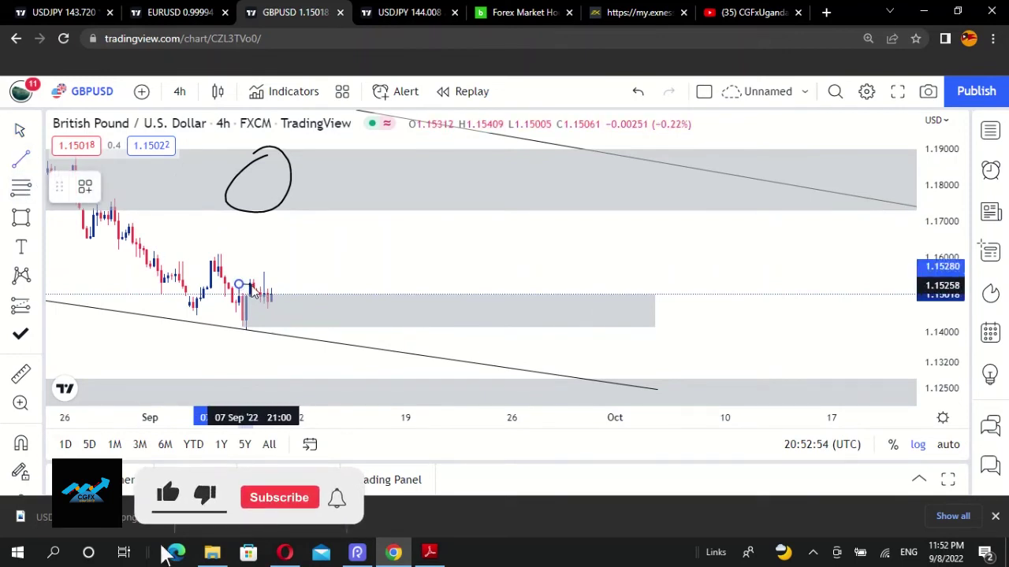
pyautogui.click(254, 286)
pyautogui.click(335, 274)
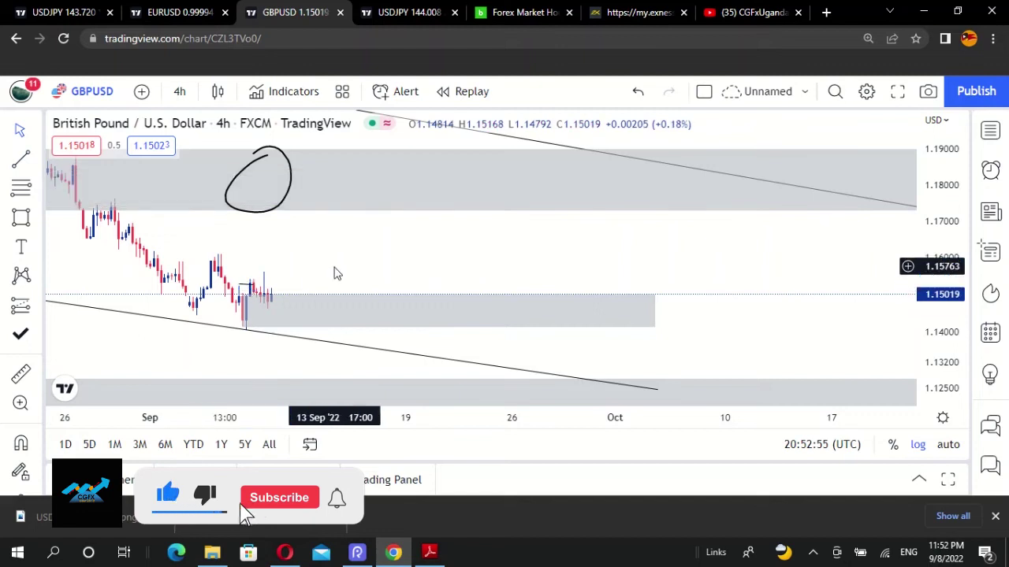
pyautogui.click(254, 290)
pyautogui.click(346, 289)
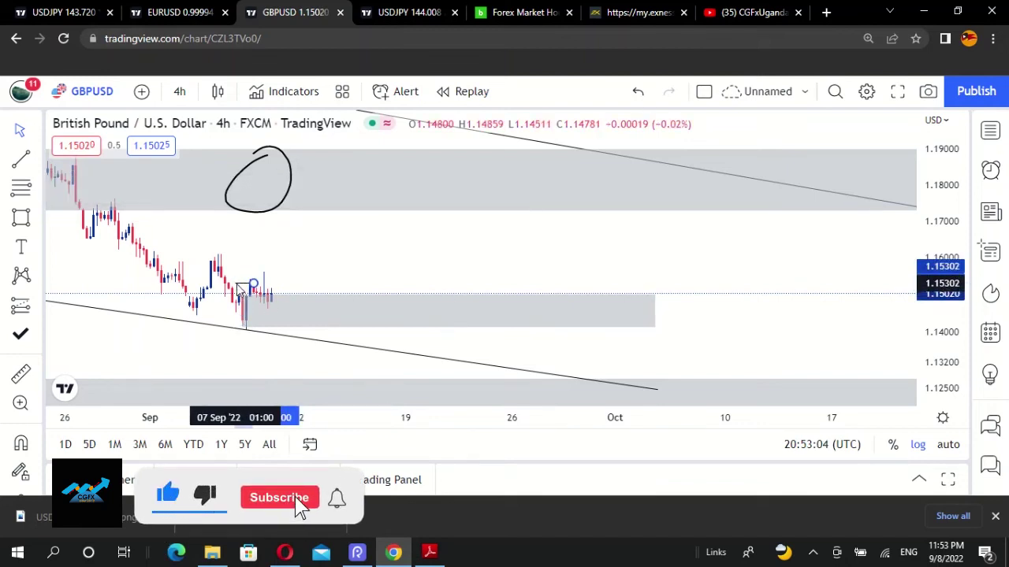
pyautogui.click(240, 288)
pyautogui.click(342, 279)
pyautogui.scroll(3, 255, 244)
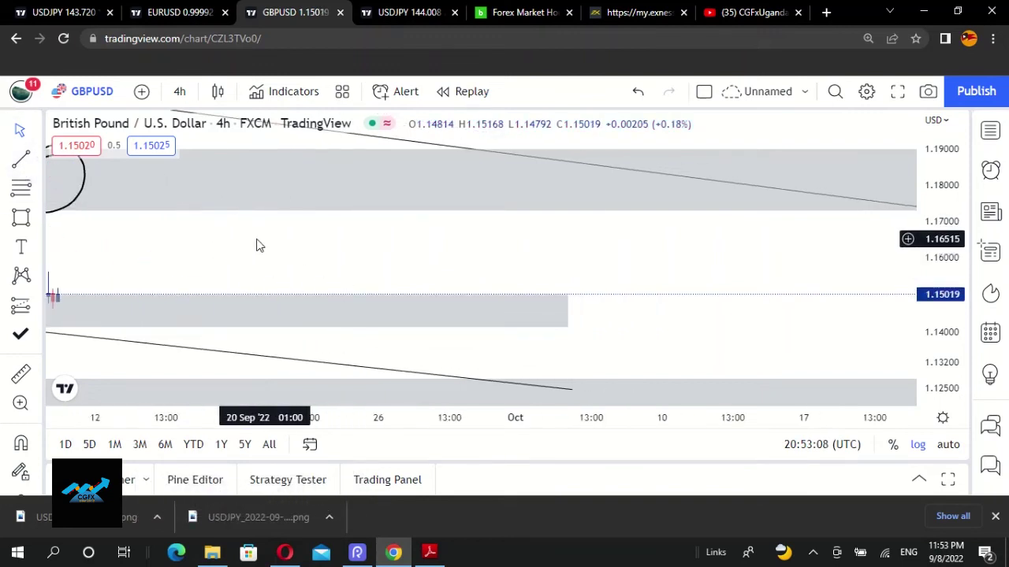
pyautogui.click(183, 93)
# Put GBPUSD on the 1h interval and frame the lower trend line and zone.
pyautogui.click(193, 329)
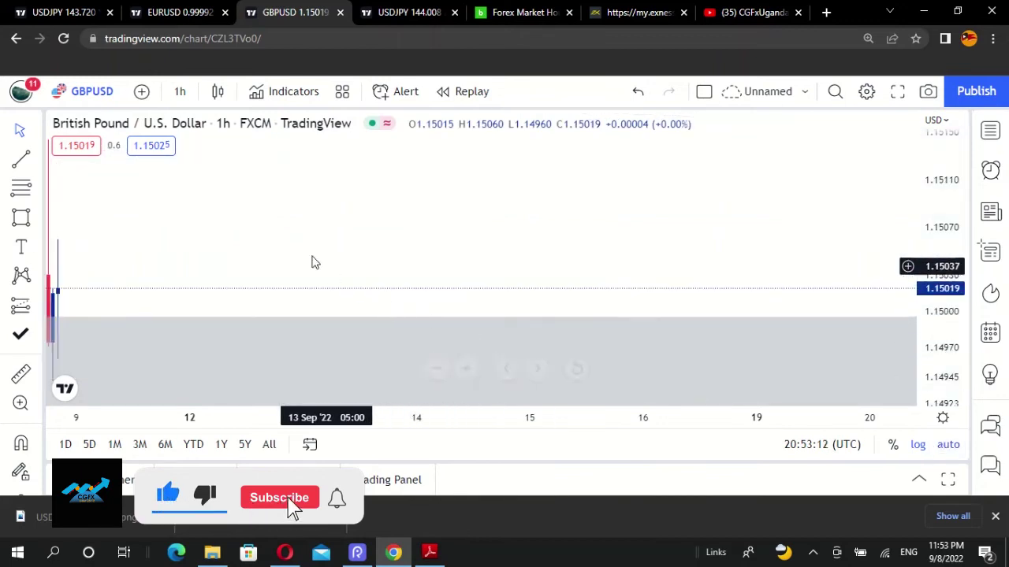
pyautogui.moveTo(940, 227); pyautogui.dragTo(939, 227)
pyautogui.scroll(-1, 868, 275)
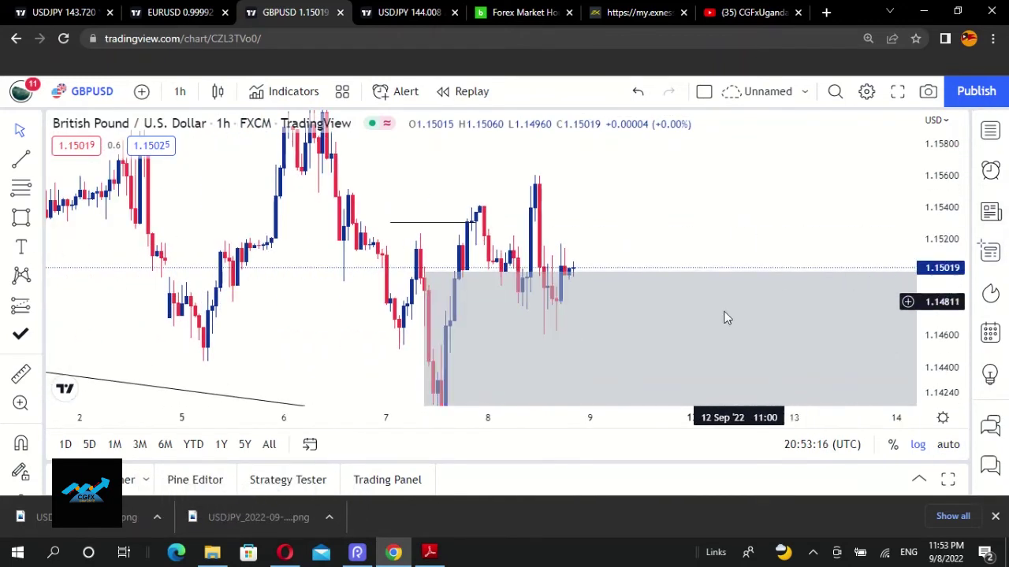
pyautogui.moveTo(601, 248); pyautogui.dragTo(581, 203)
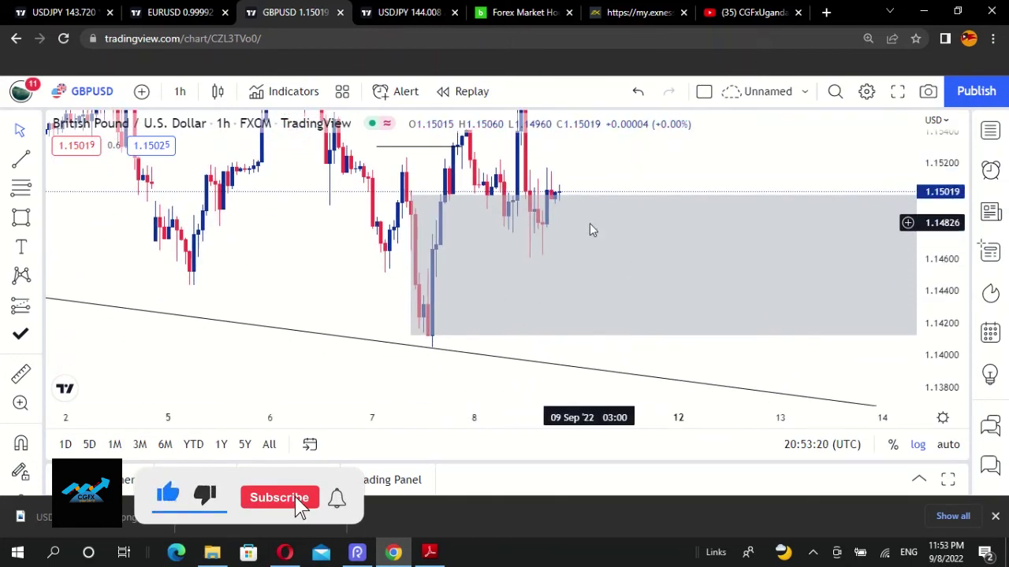
pyautogui.moveTo(676, 165); pyautogui.dragTo(668, 233)
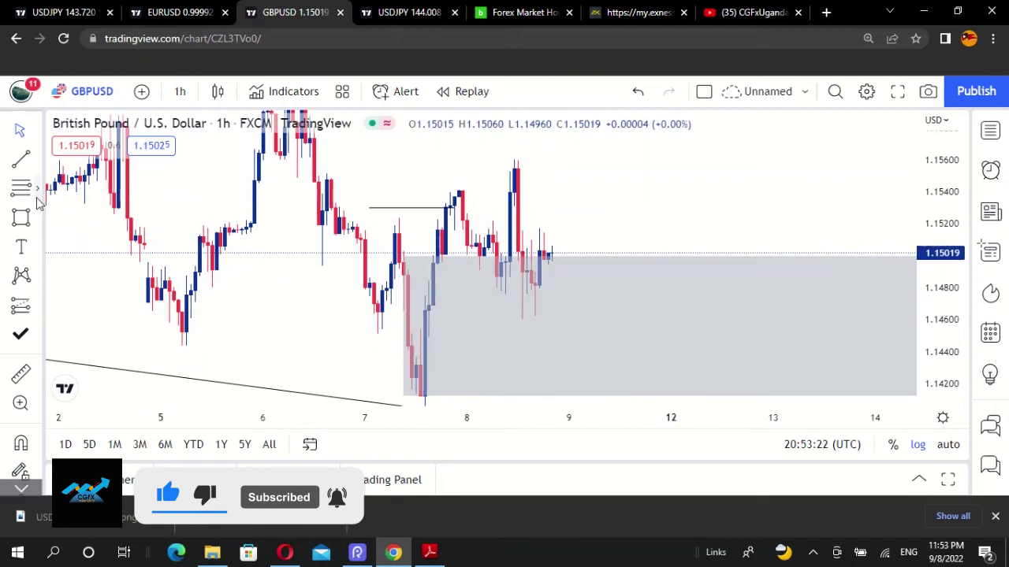
# Brush a path dipping through the grey zone then rallying above 1.158, deleting the extra stroke.
pyautogui.click(20, 219)
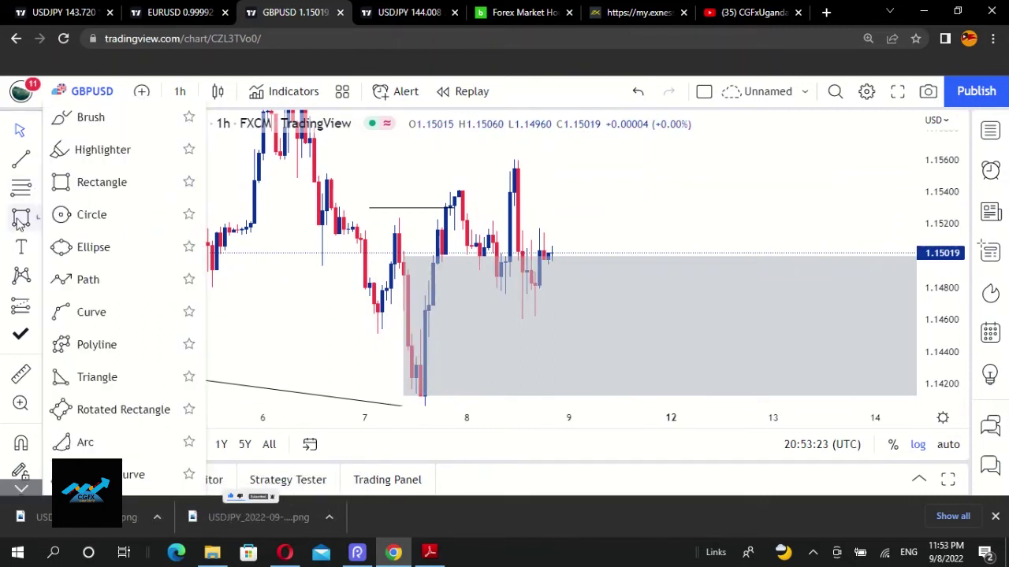
pyautogui.click(66, 140)
pyautogui.moveTo(423, 396)
pyautogui.mouseDown()
pyautogui.moveTo(430, 290)
pyautogui.moveTo(458, 211)
pyautogui.mouseUp()
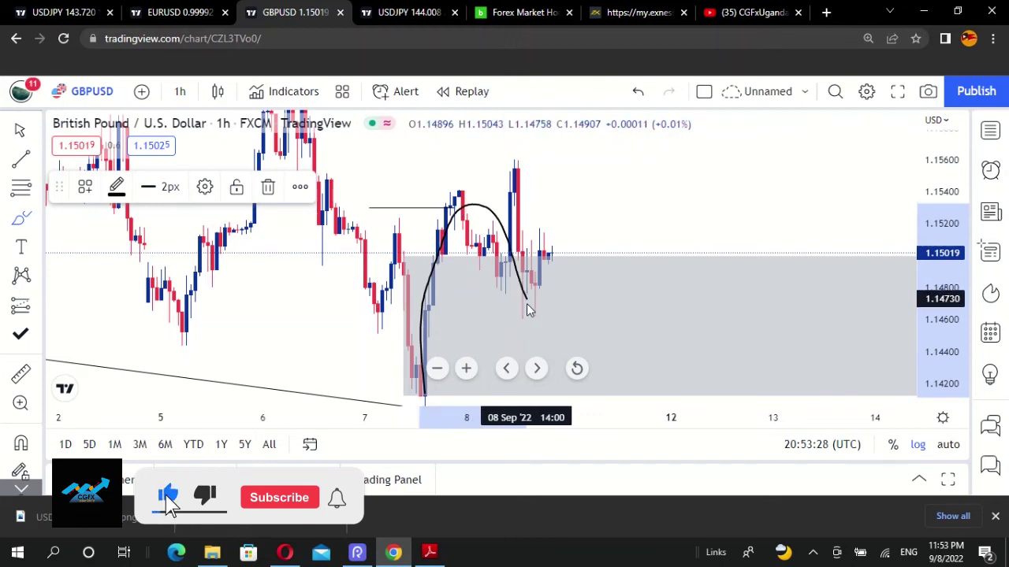
pyautogui.moveTo(565, 187); pyautogui.dragTo(578, 140)
pyautogui.moveTo(676, 171); pyautogui.dragTo(674, 255)
pyautogui.moveTo(666, 305); pyautogui.dragTo(665, 305)
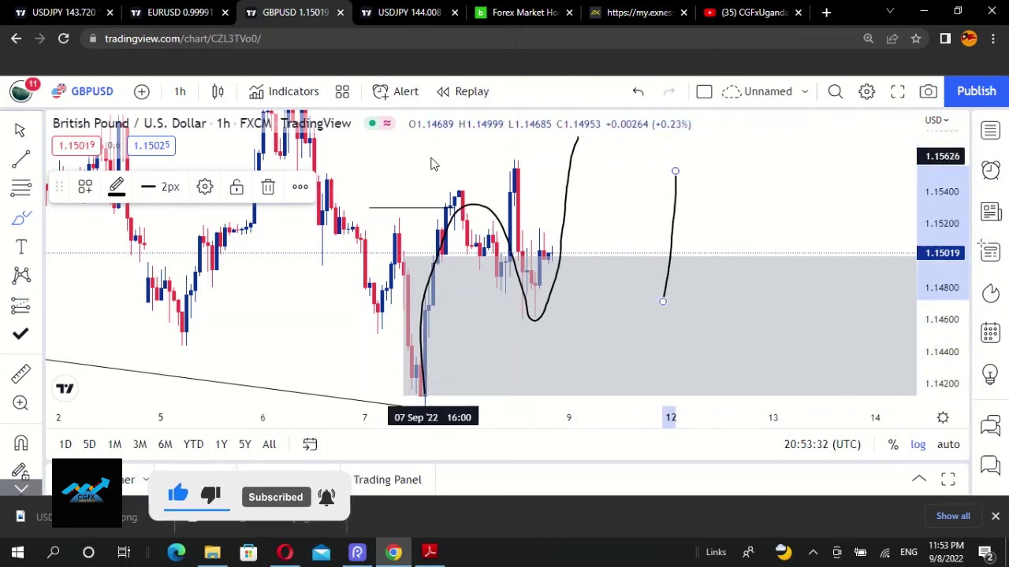
pyautogui.press('Delete')
pyautogui.moveTo(573, 191); pyautogui.dragTo(626, 302)
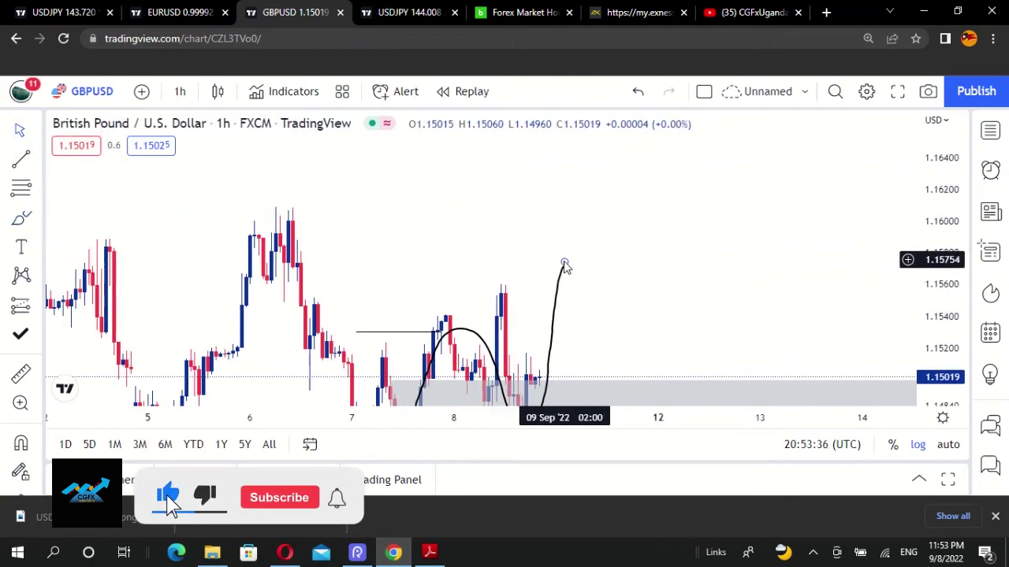
pyautogui.moveTo(630, 277); pyautogui.dragTo(575, 198)
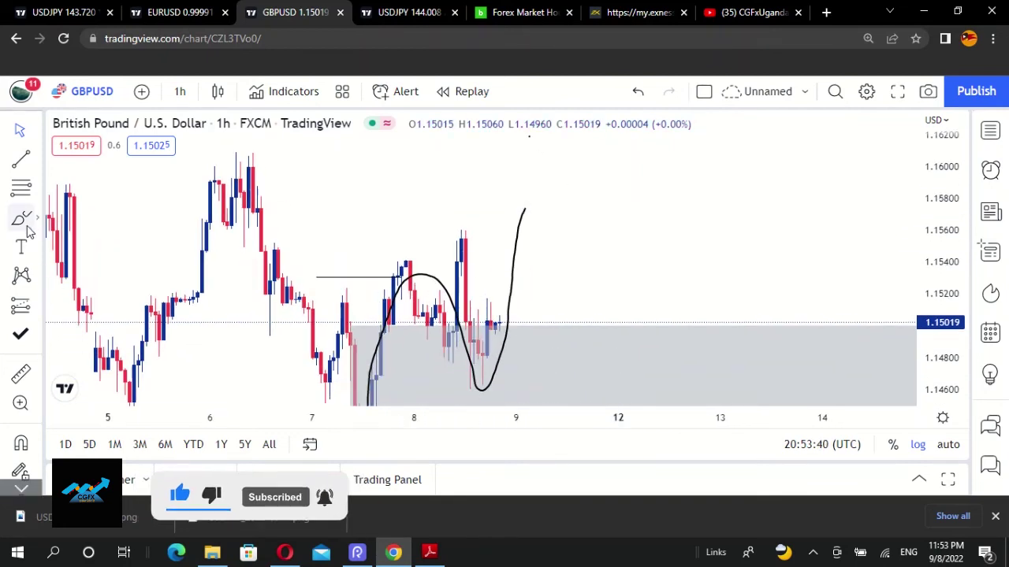
# Draw a darker grey box from 1.14907 on 8 Sep down to about 1.1457 near 12 Sep.
pyautogui.scroll(2, 217, 275)
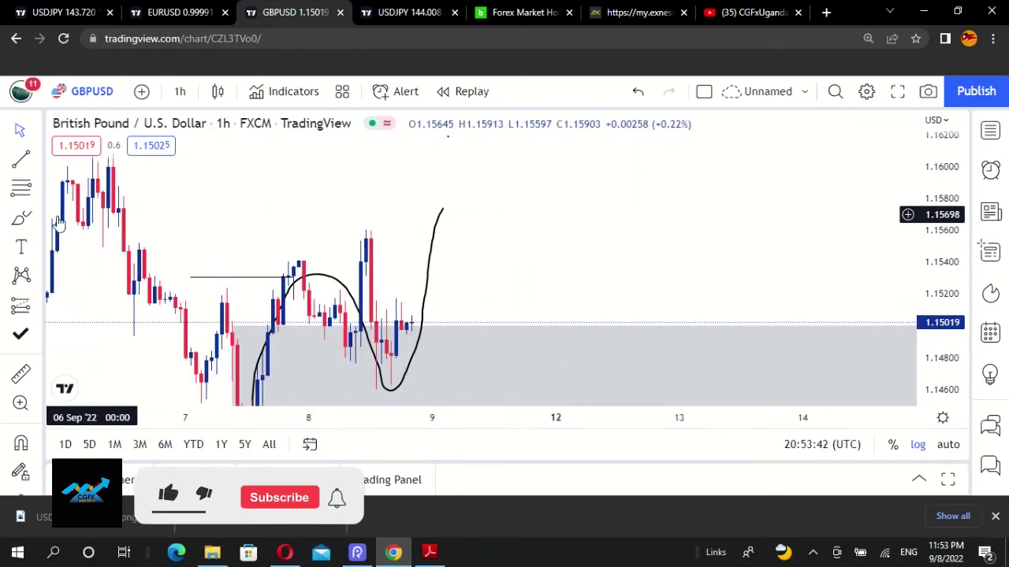
pyautogui.click(19, 222)
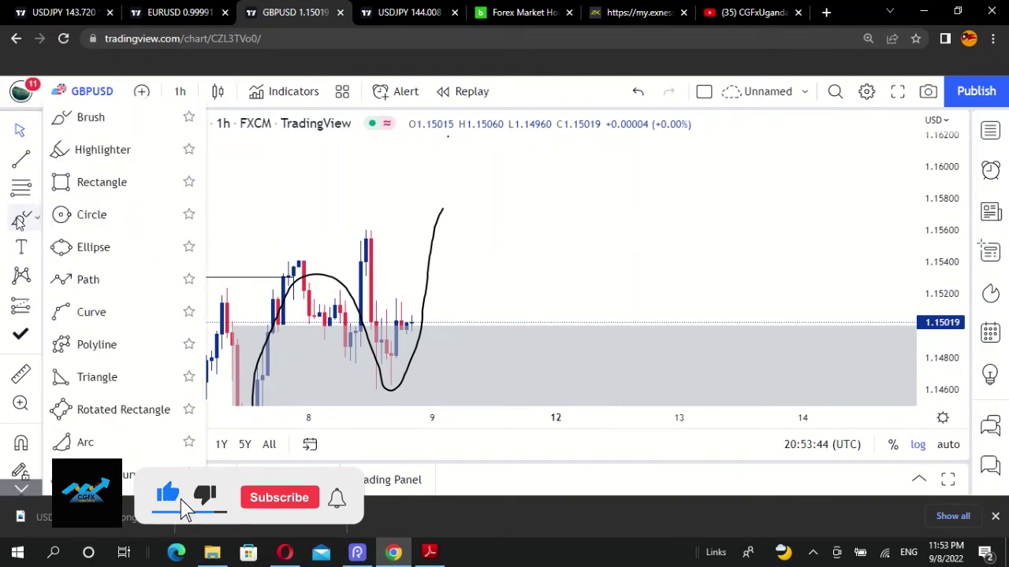
pyautogui.click(86, 181)
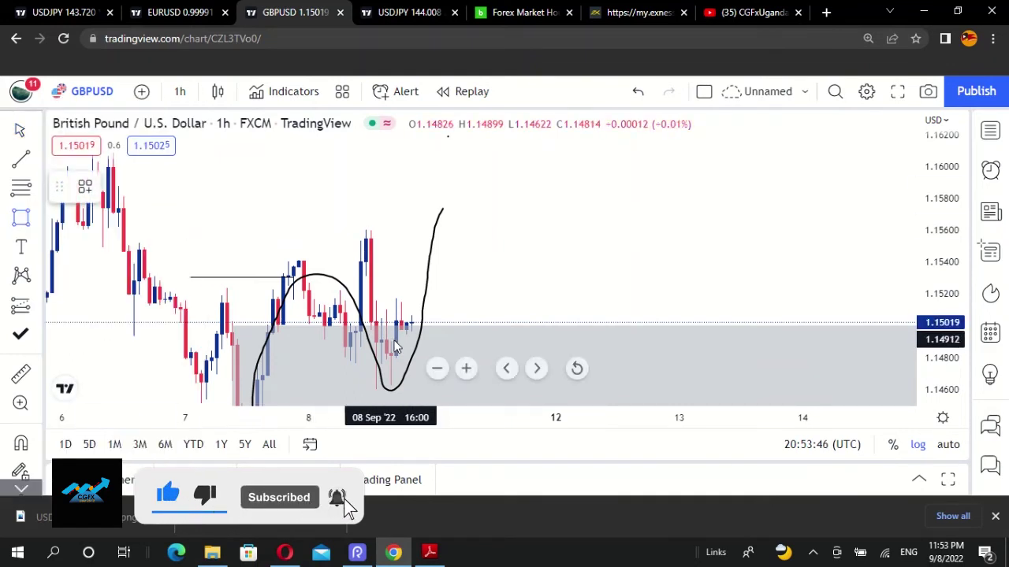
pyautogui.click(392, 342)
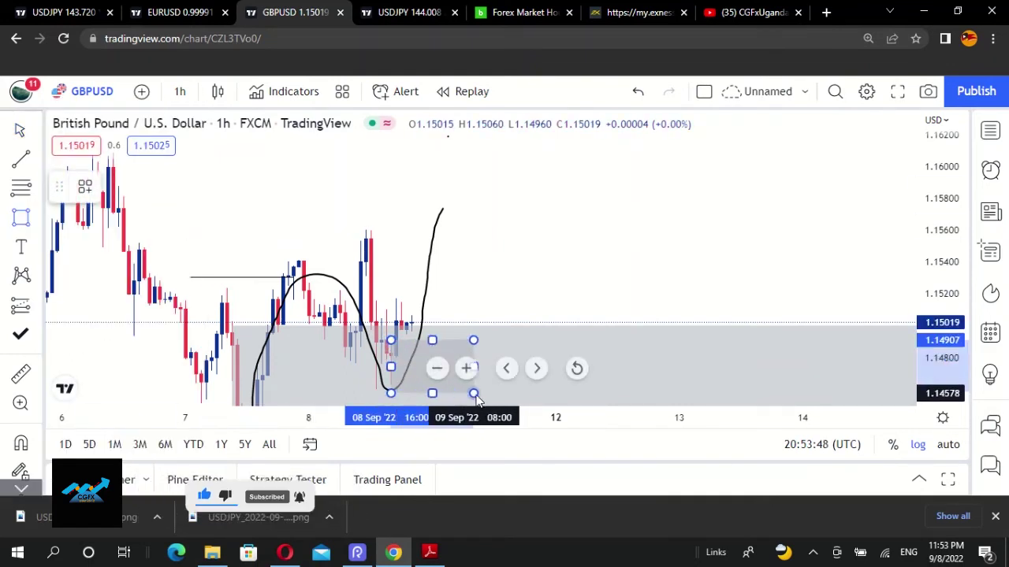
pyautogui.click(648, 396)
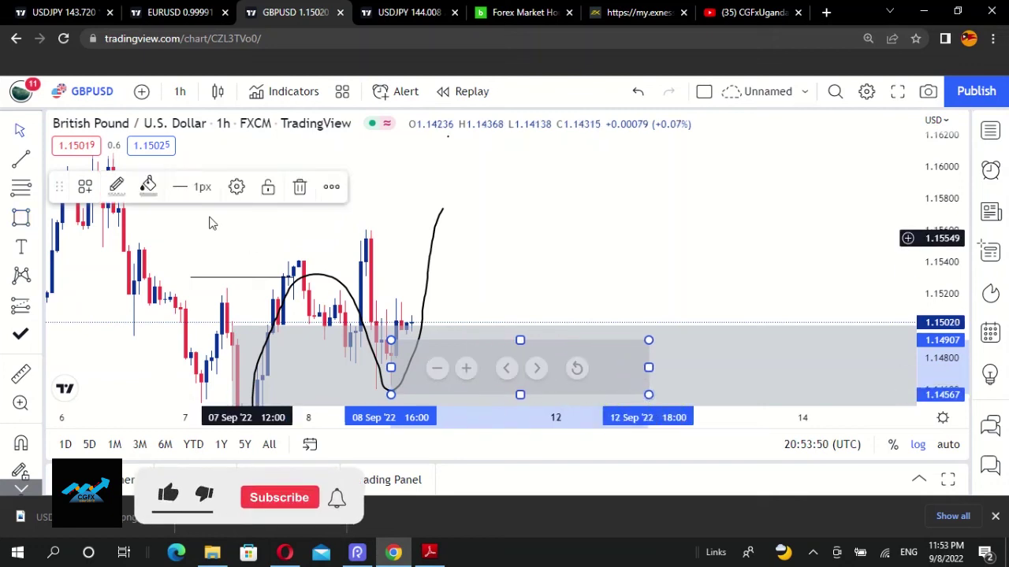
pyautogui.click(149, 186)
pyautogui.click(242, 230)
pyautogui.click(242, 230)
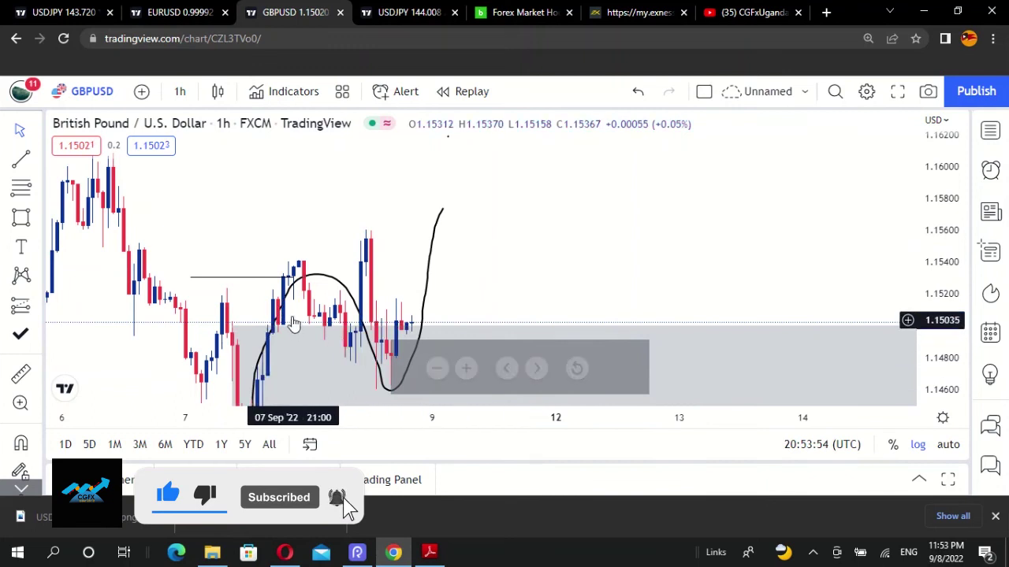
pyautogui.click(35, 218)
pyautogui.click(70, 278)
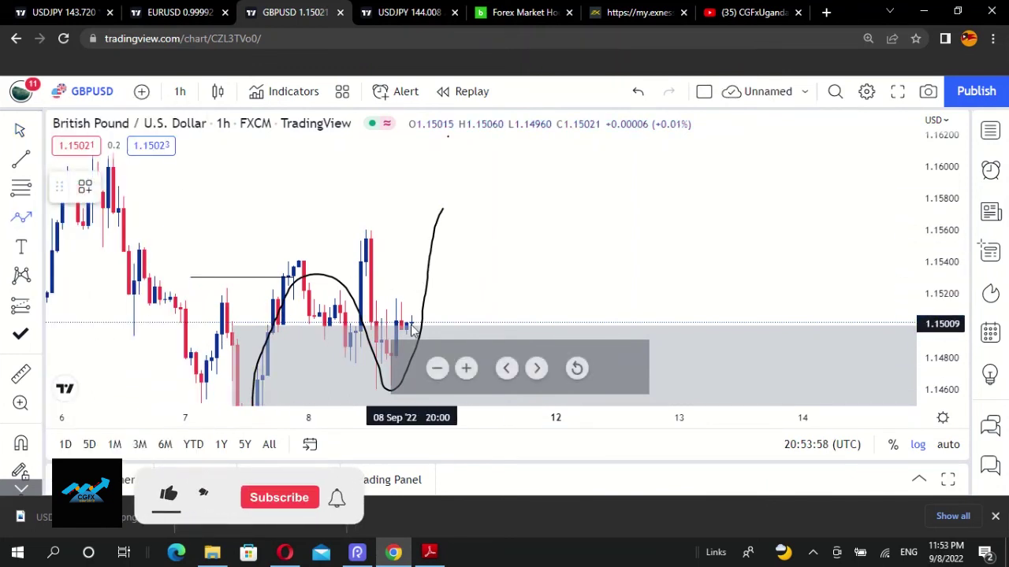
# Draw an arrow from the swing low to about 1.161 and a long position targeting its tip.
pyautogui.click(421, 369)
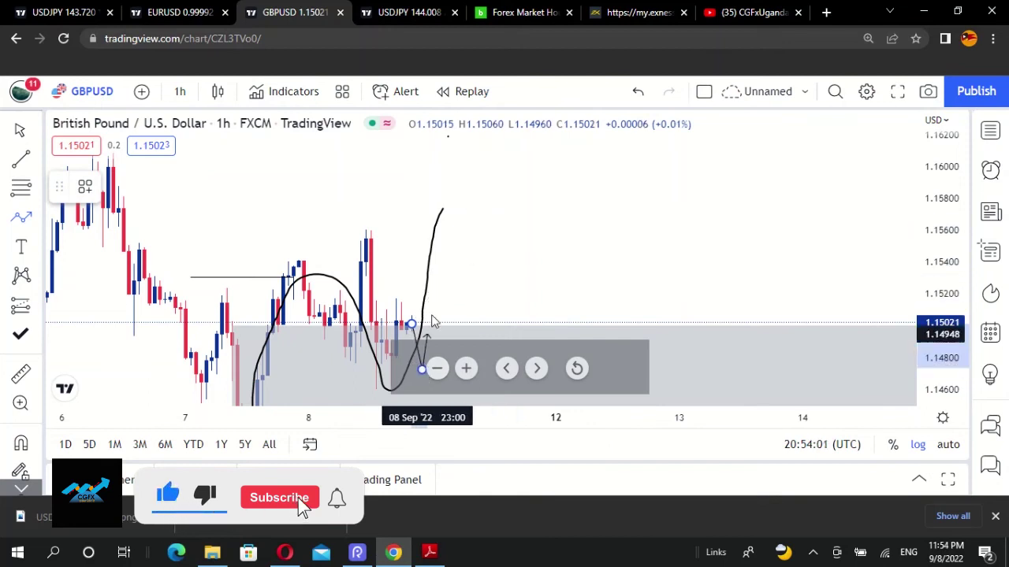
pyautogui.doubleClick(464, 155)
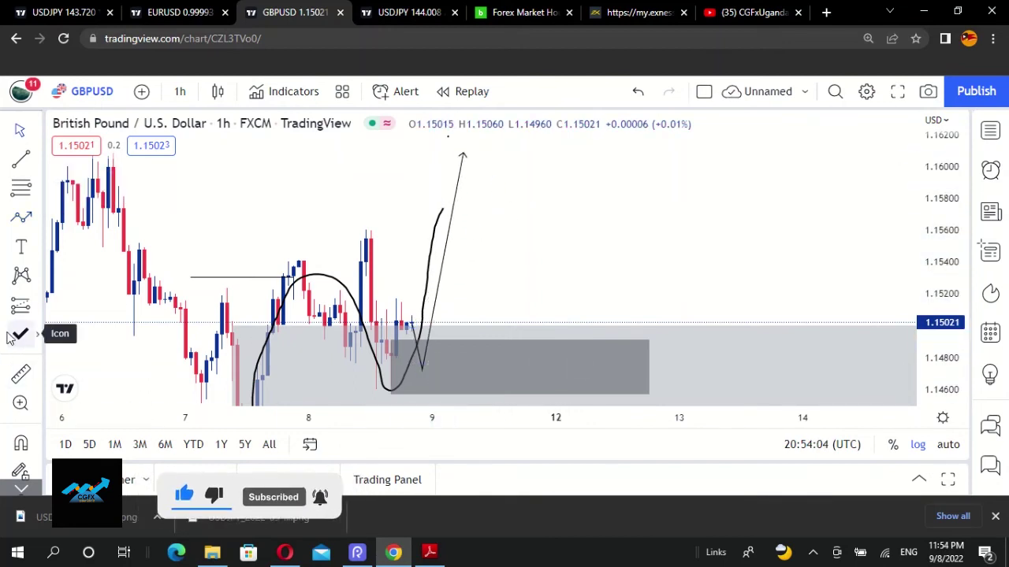
pyautogui.click(21, 306)
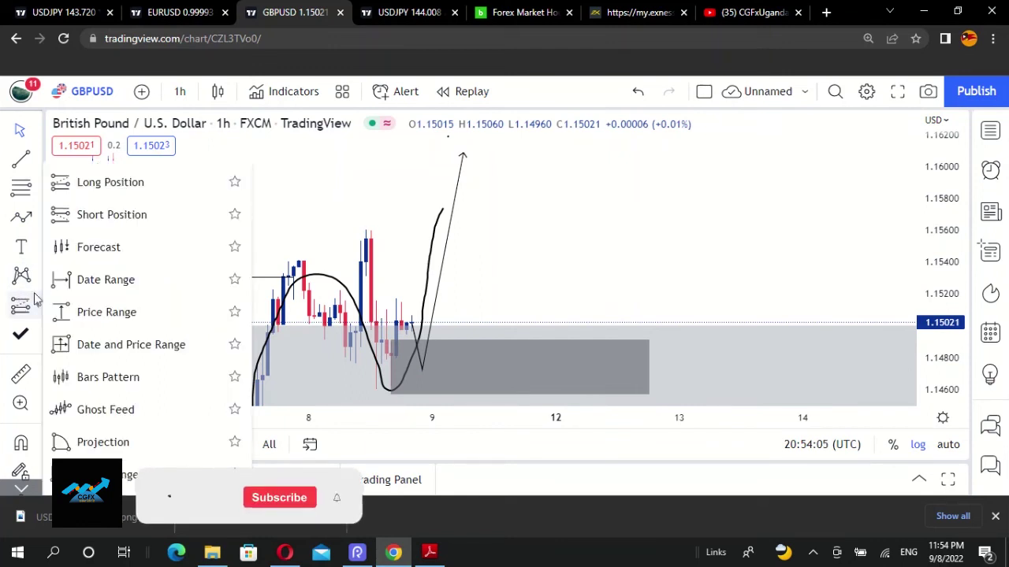
pyautogui.click(91, 183)
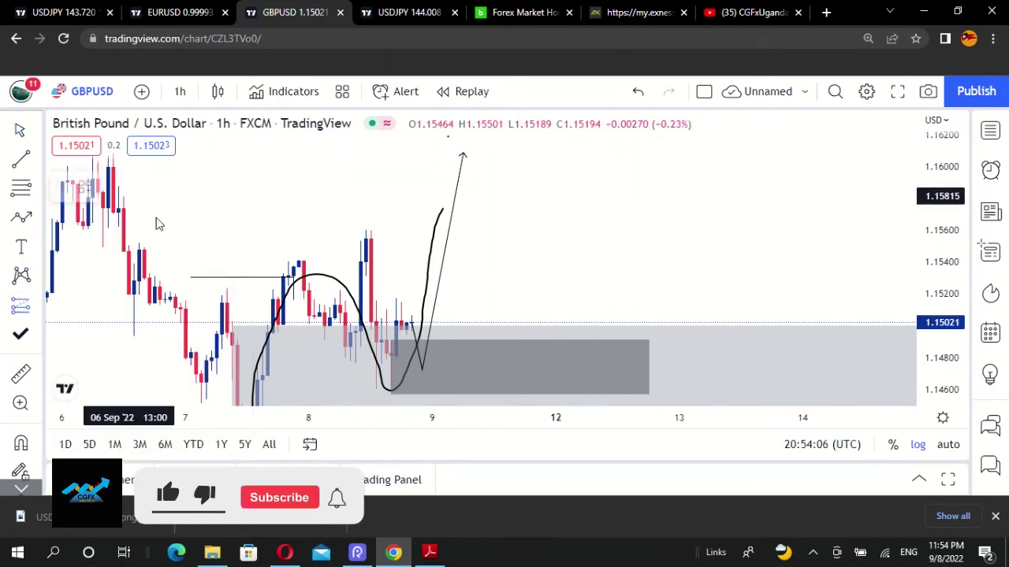
pyautogui.click(422, 347)
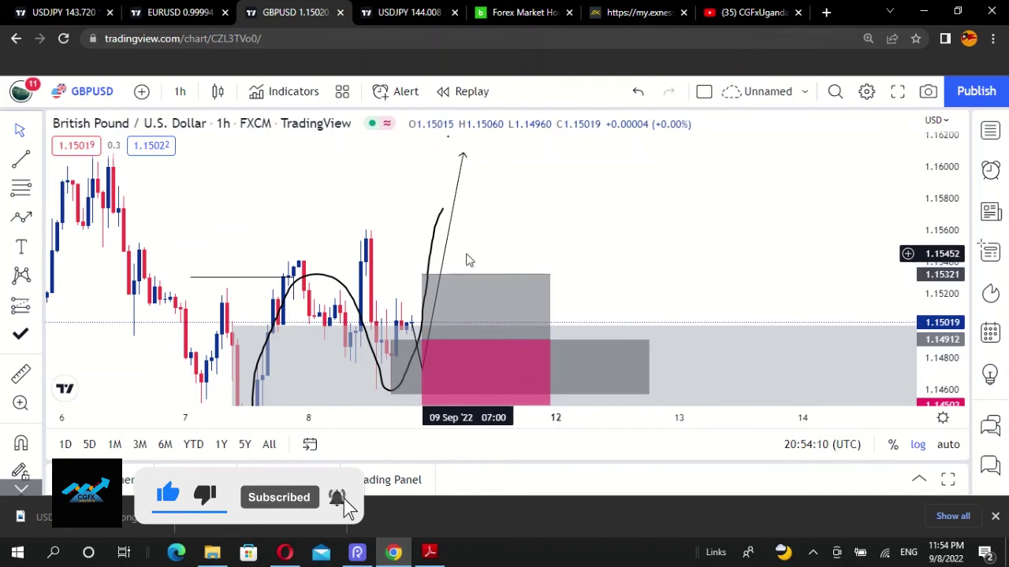
pyautogui.moveTo(430, 282); pyautogui.dragTo(424, 156)
pyautogui.moveTo(225, 236)
pyautogui.mouseDown()
pyautogui.moveTo(218, 252)
pyautogui.moveTo(362, 271)
pyautogui.mouseUp()
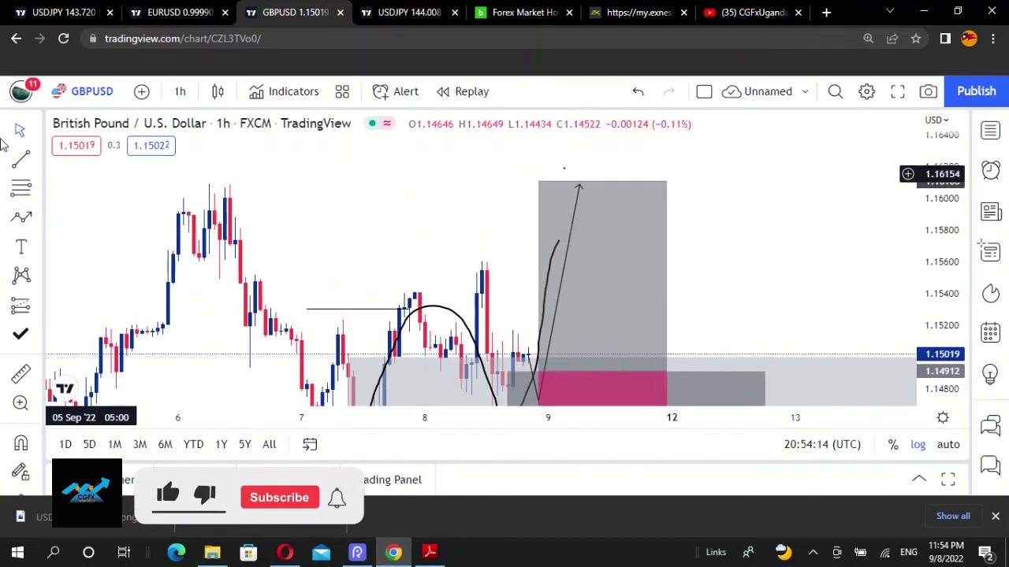
# Draw a grey zone at the 6 Sep high with a level line from its left edge.
pyautogui.click(28, 220)
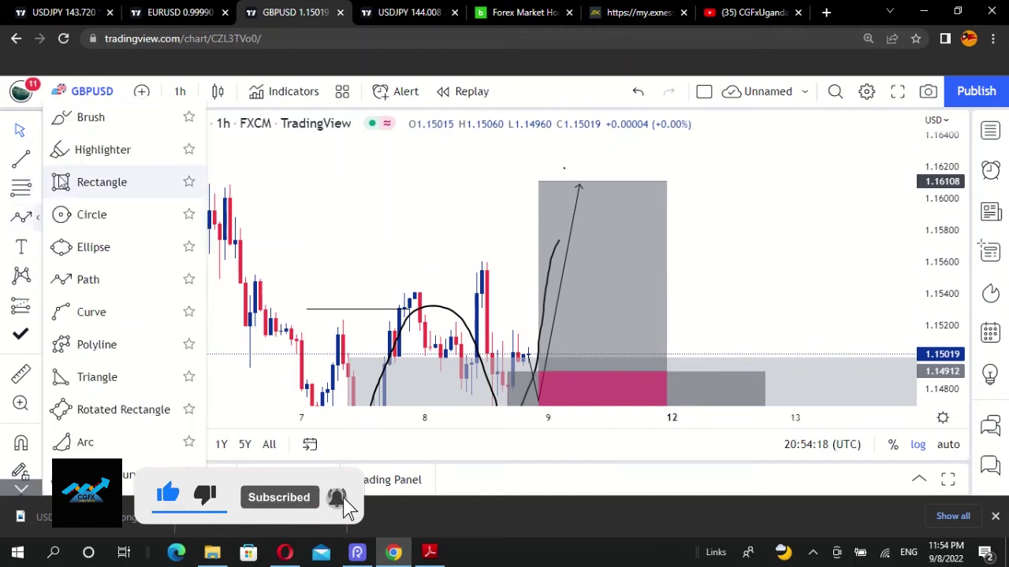
pyautogui.click(91, 181)
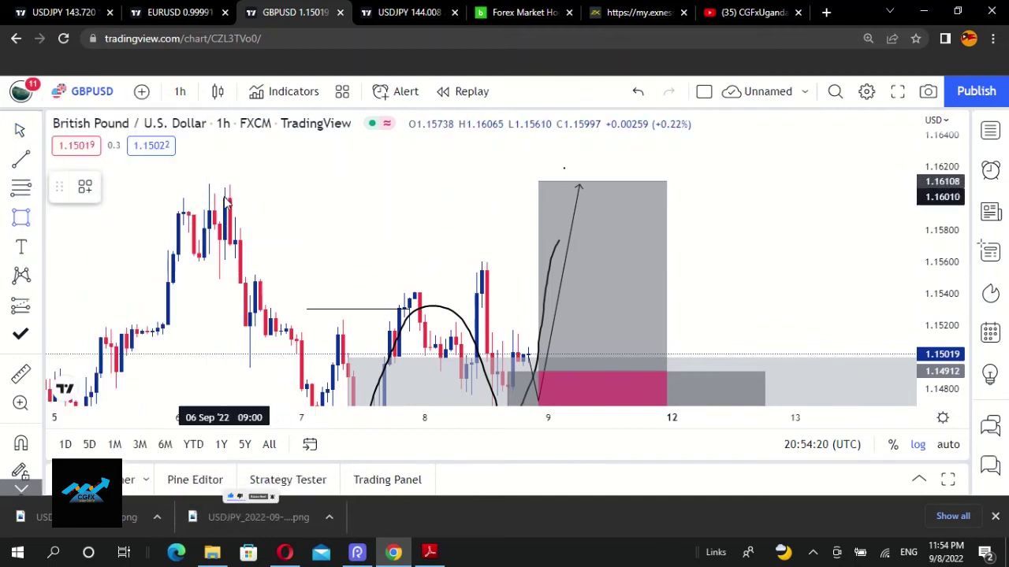
pyautogui.moveTo(229, 247)
pyautogui.mouseDown()
pyautogui.moveTo(600, 233)
pyautogui.moveTo(718, 259)
pyautogui.mouseUp()
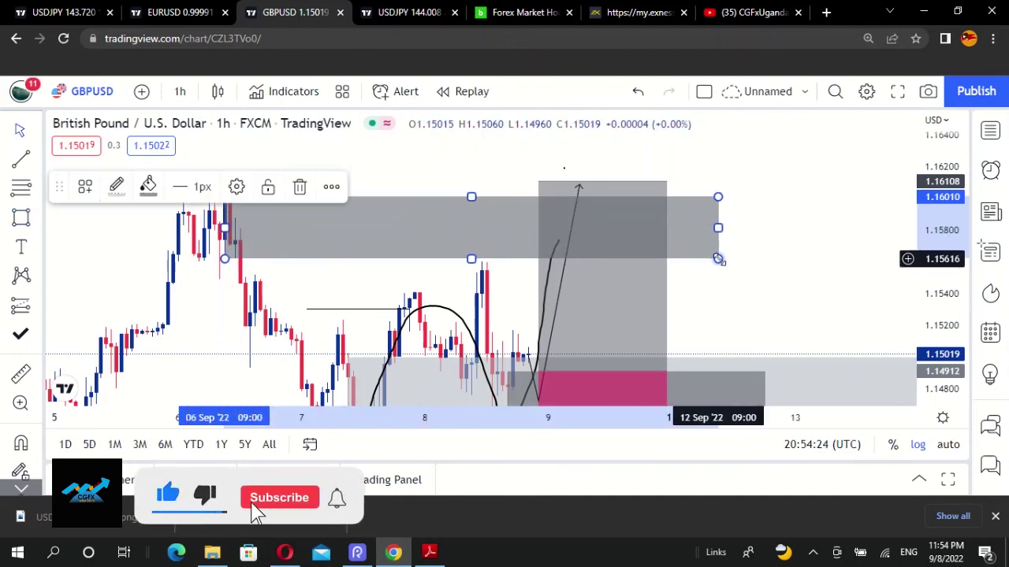
pyautogui.click(138, 236)
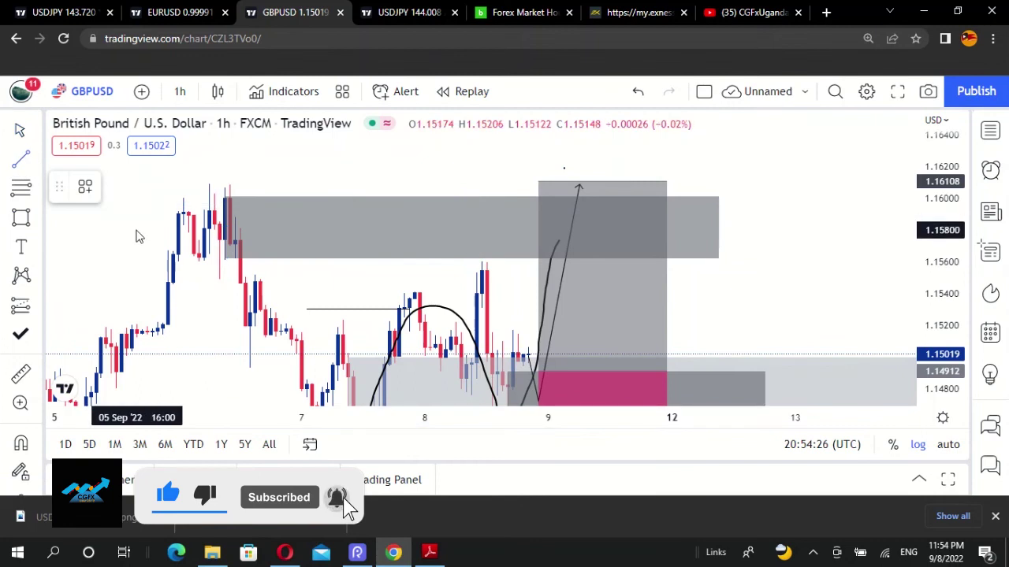
pyautogui.moveTo(226, 229); pyautogui.dragTo(729, 237)
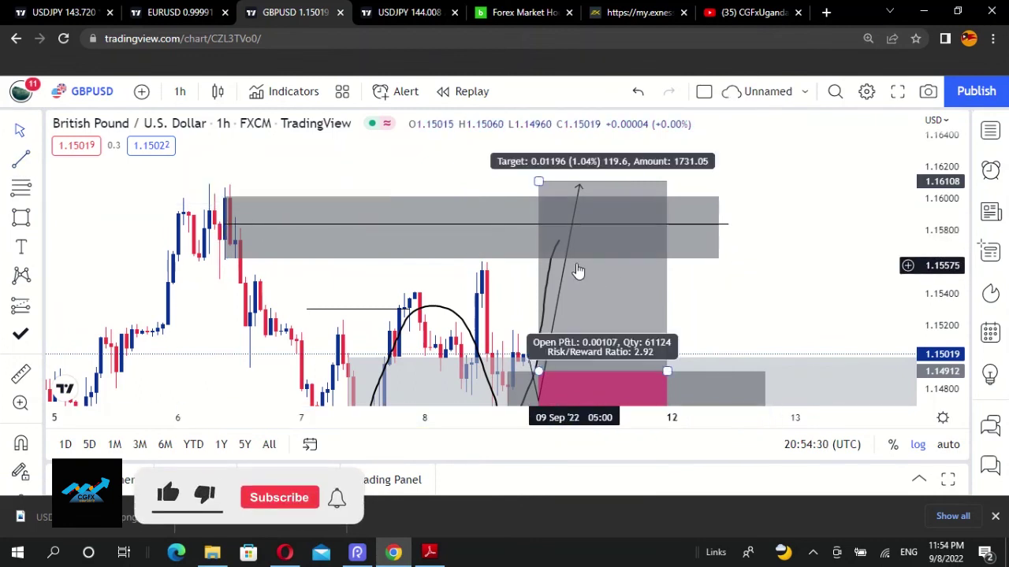
# Narrow the zone to about 1.1583–1.1601 and lower the long position's target to 1.1593.
pyautogui.moveTo(225, 258); pyautogui.dragTo(229, 225)
pyautogui.moveTo(230, 209); pyautogui.dragTo(440, 213)
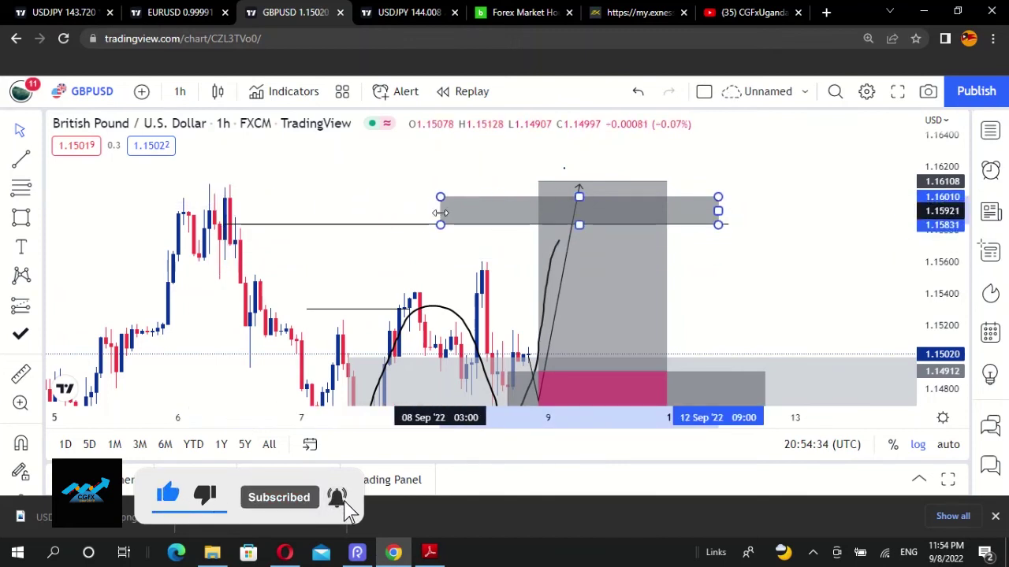
pyautogui.moveTo(716, 211); pyautogui.dragTo(539, 218)
pyautogui.moveTo(538, 179); pyautogui.dragTo(538, 208)
pyautogui.click(727, 275)
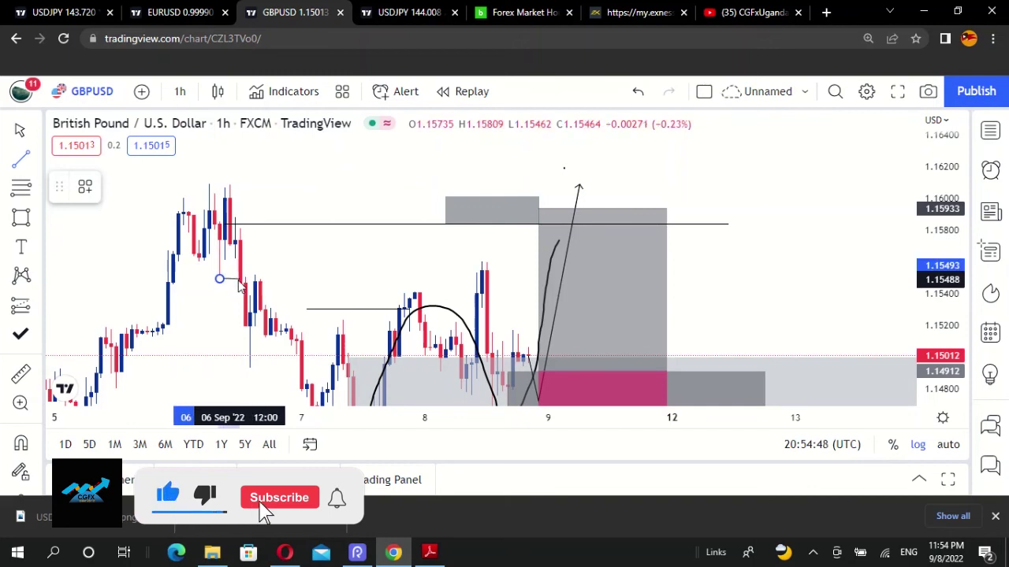
# Add a bold 'CHOCH' text label under the level line near the 6 Sep highs.
pyautogui.click(225, 276)
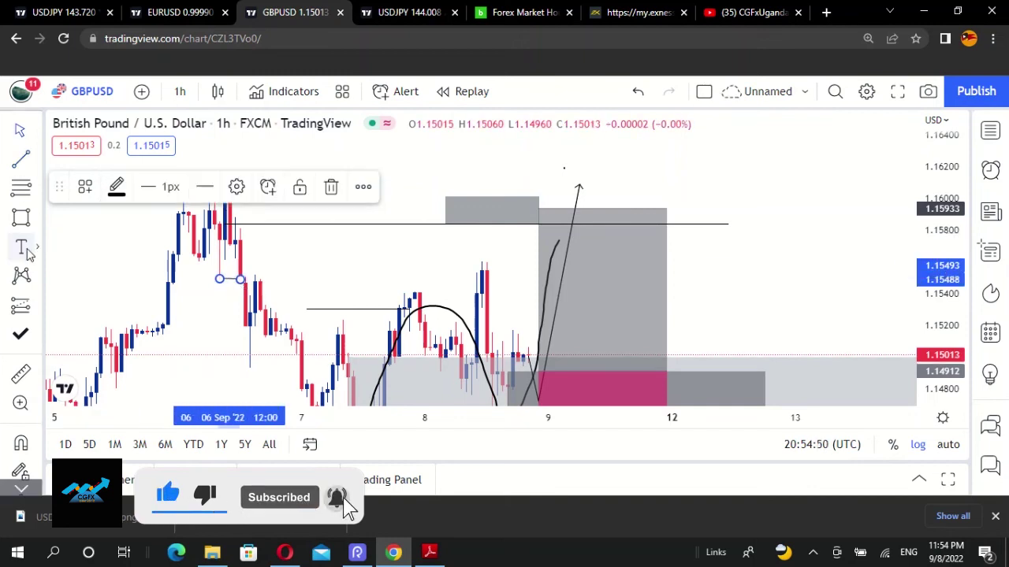
pyautogui.click(368, 272)
pyautogui.write('CHOCH')
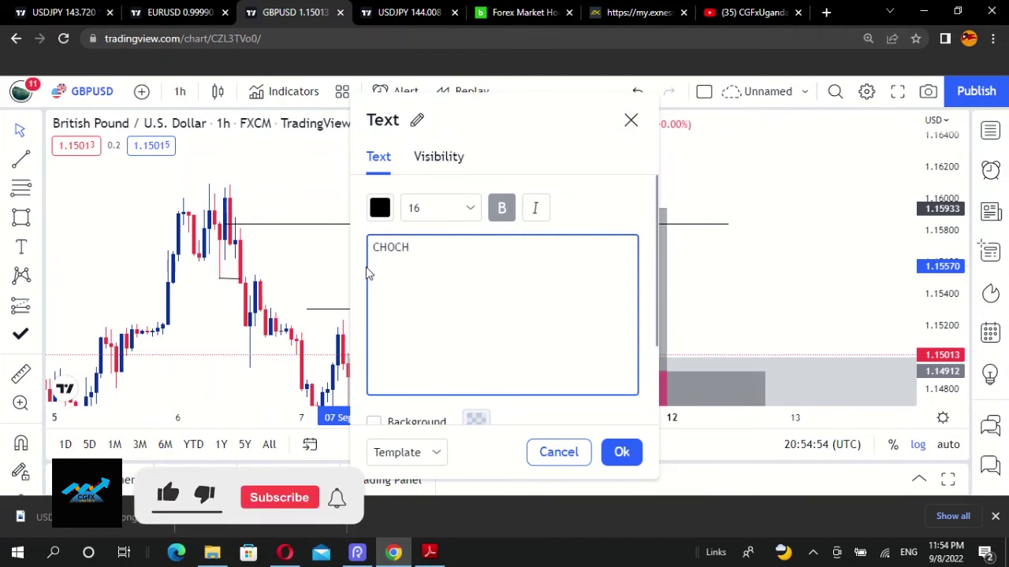
pyautogui.click(622, 452)
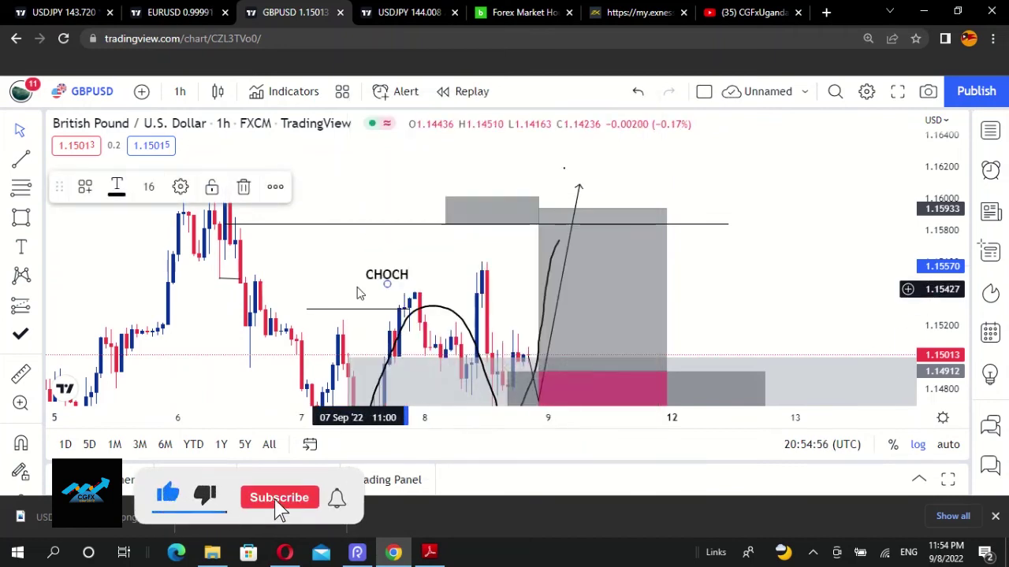
pyautogui.moveTo(238, 254); pyautogui.dragTo(225, 277)
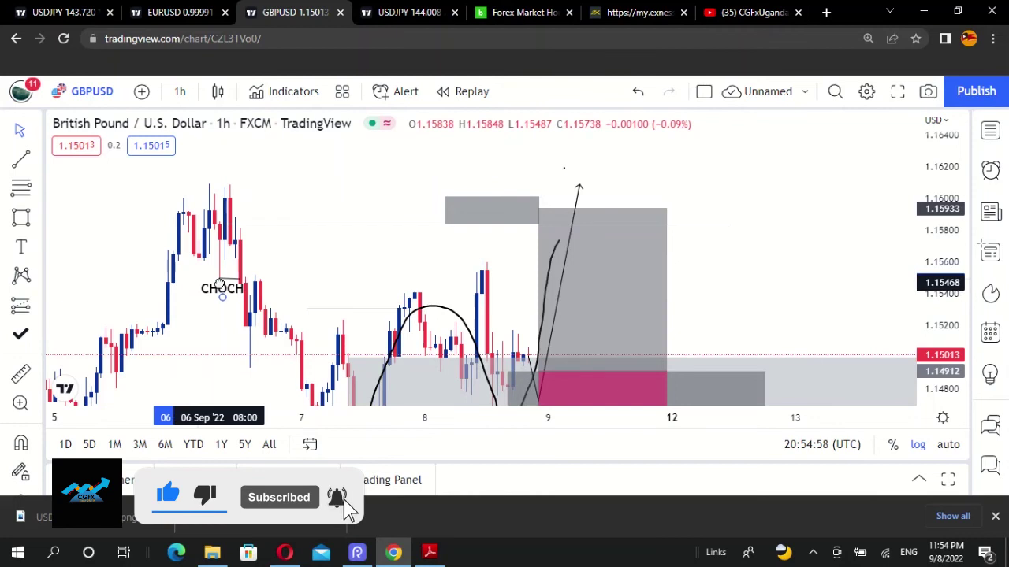
pyautogui.click(281, 281)
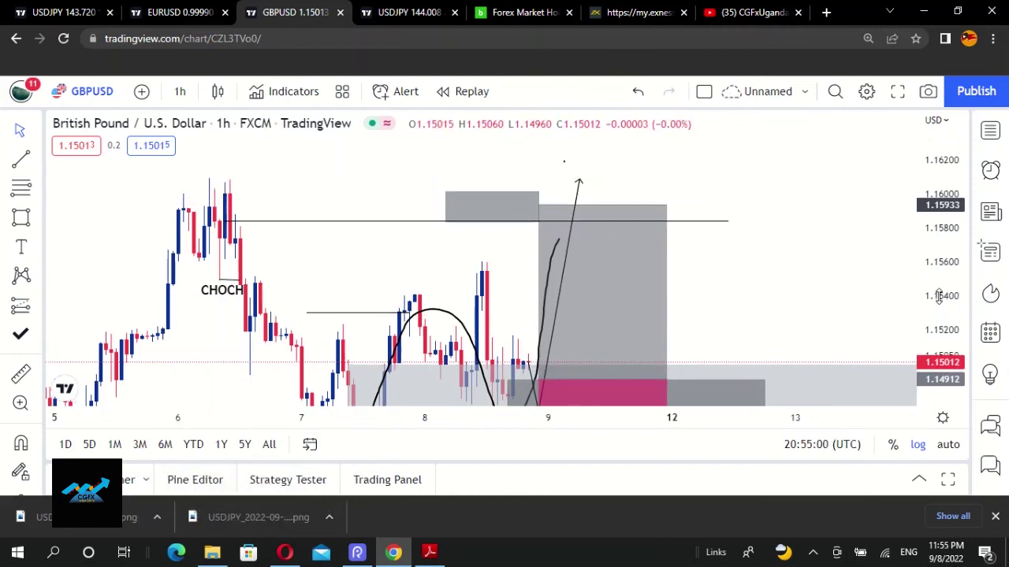
pyautogui.moveTo(723, 294); pyautogui.dragTo(723, 142)
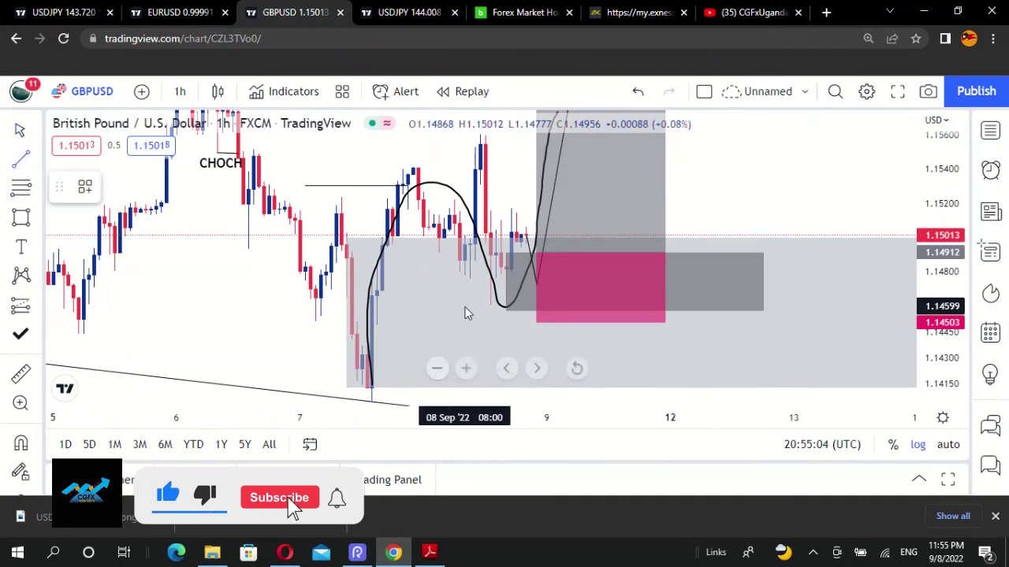
# Draw a darker grey box over the 7 Sep low at about 1.1405–1.1433.
pyautogui.scroll(2, 428, 316)
pyautogui.scroll(-2, 354, 309)
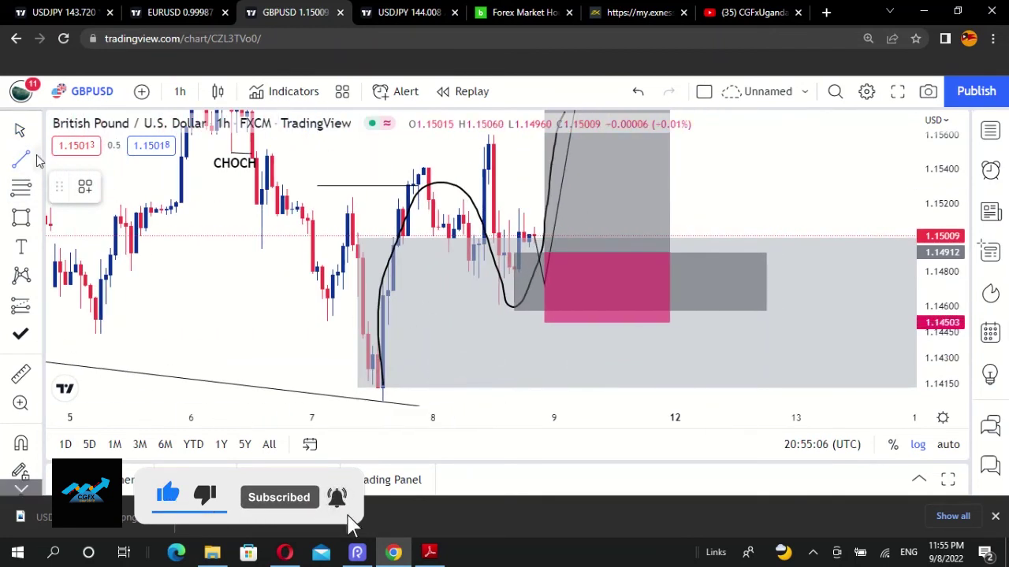
pyautogui.moveTo(175, 283); pyautogui.dragTo(196, 165)
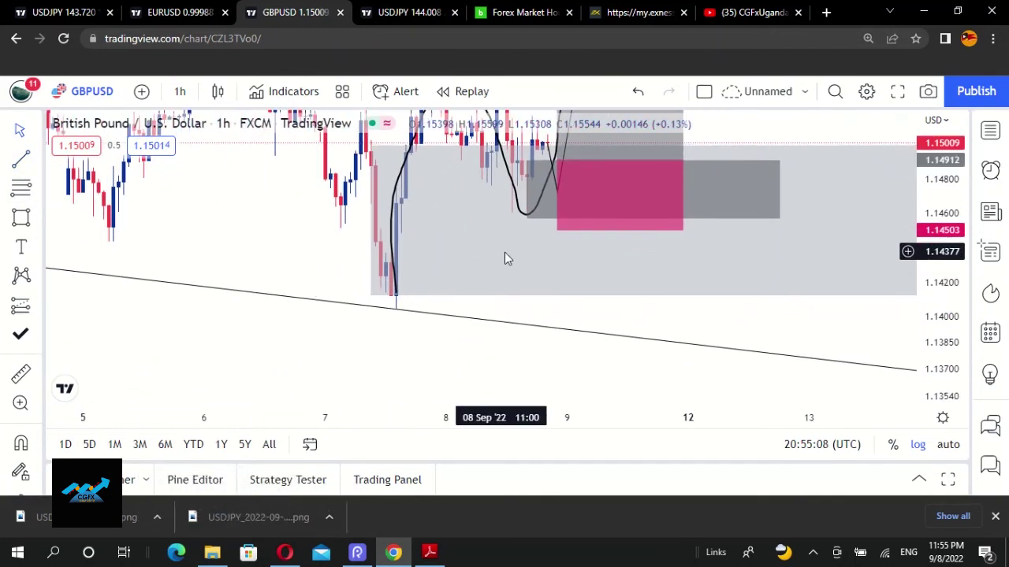
pyautogui.click(21, 217)
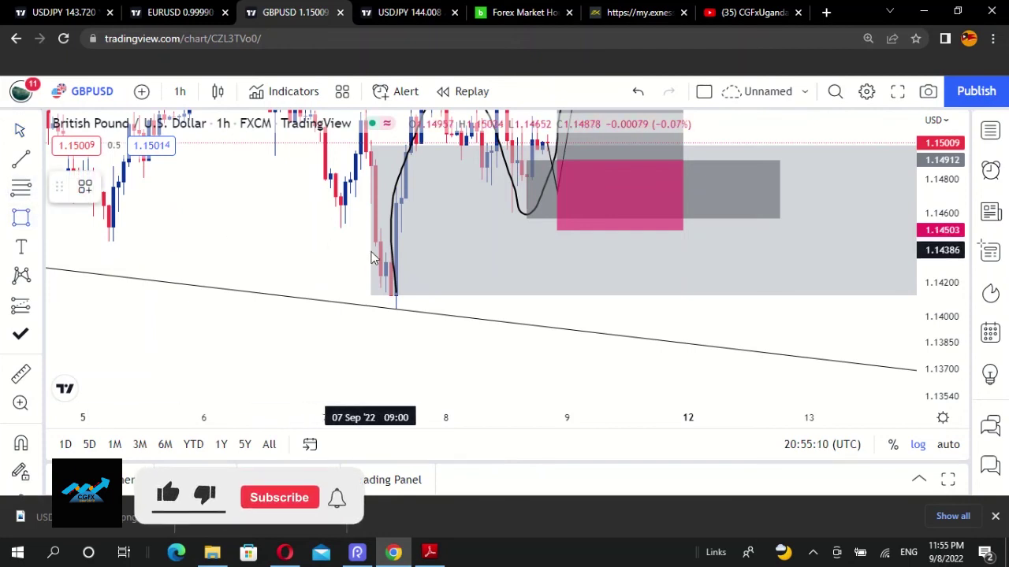
pyautogui.moveTo(389, 260)
pyautogui.mouseDown()
pyautogui.moveTo(392, 310)
pyautogui.moveTo(738, 309)
pyautogui.mouseUp()
pyautogui.click(259, 247)
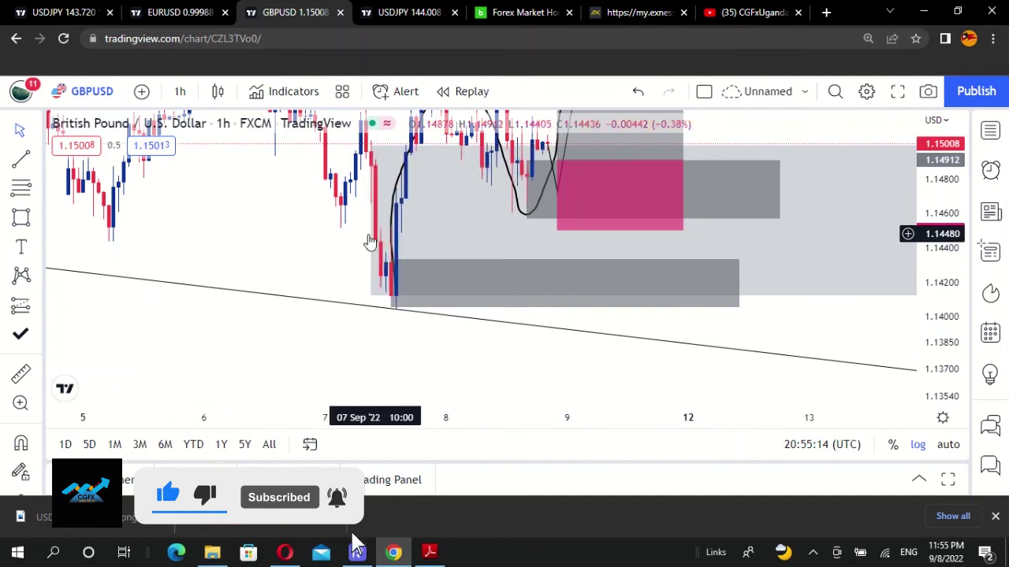
# Draw a short trend line marking the break level near 1.1449.
pyautogui.scroll(1, 344, 256)
pyautogui.moveTo(166, 250); pyautogui.dragTo(289, 319)
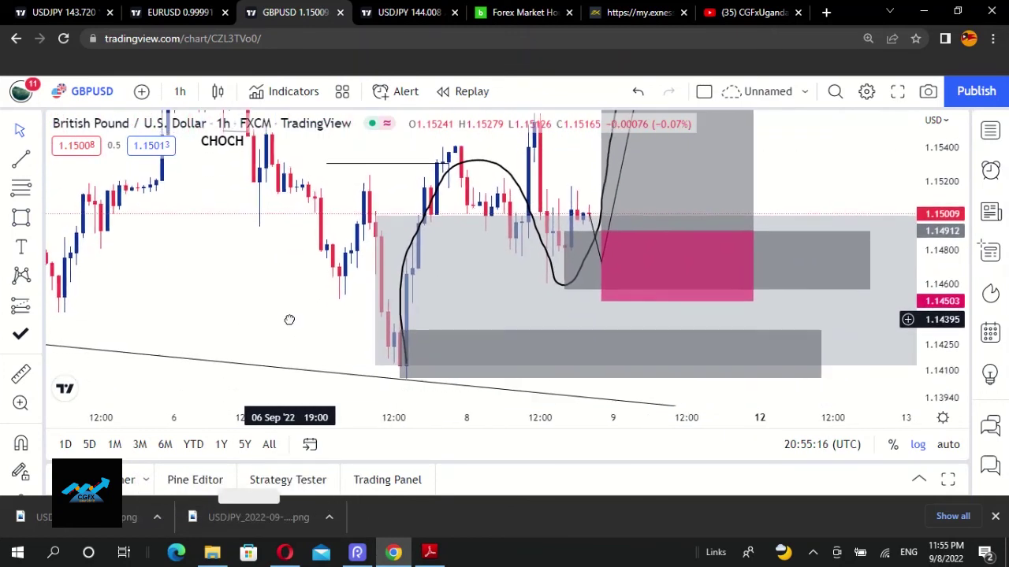
pyautogui.click(22, 162)
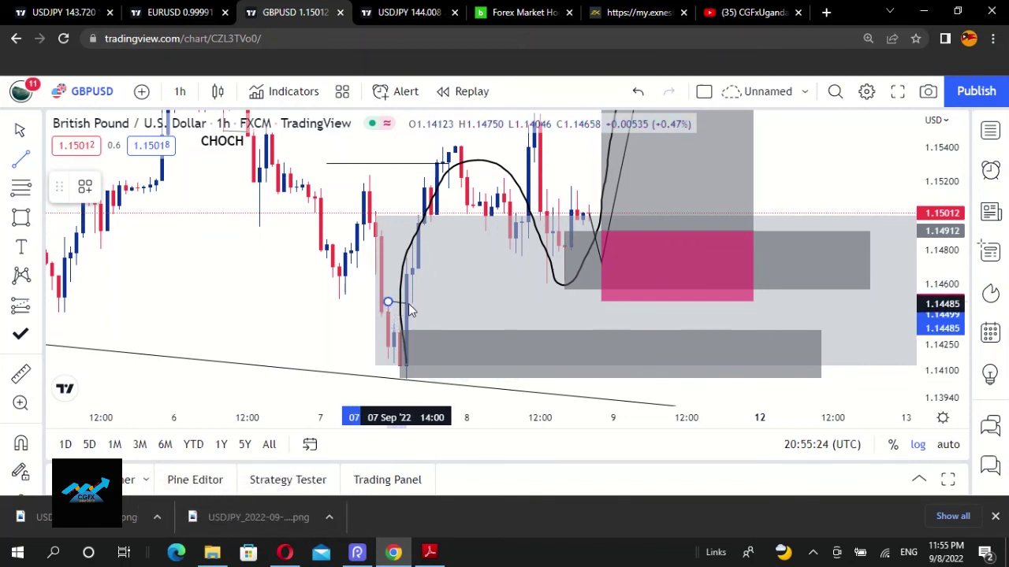
pyautogui.click(407, 302)
pyautogui.click(90, 300)
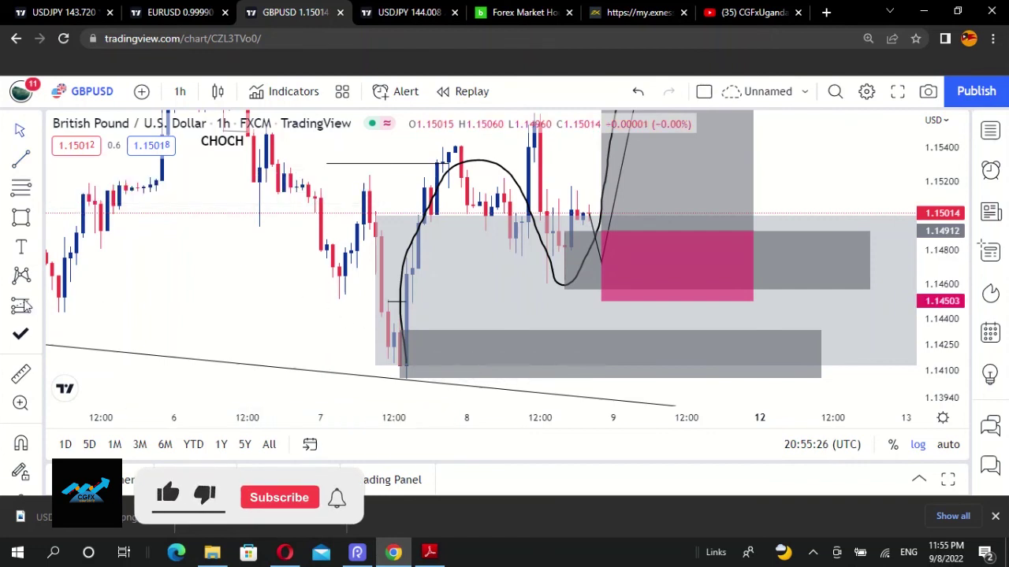
# Add a 'BMS' text label at font size 11 onto the short break line.
pyautogui.click(22, 248)
pyautogui.click(130, 299)
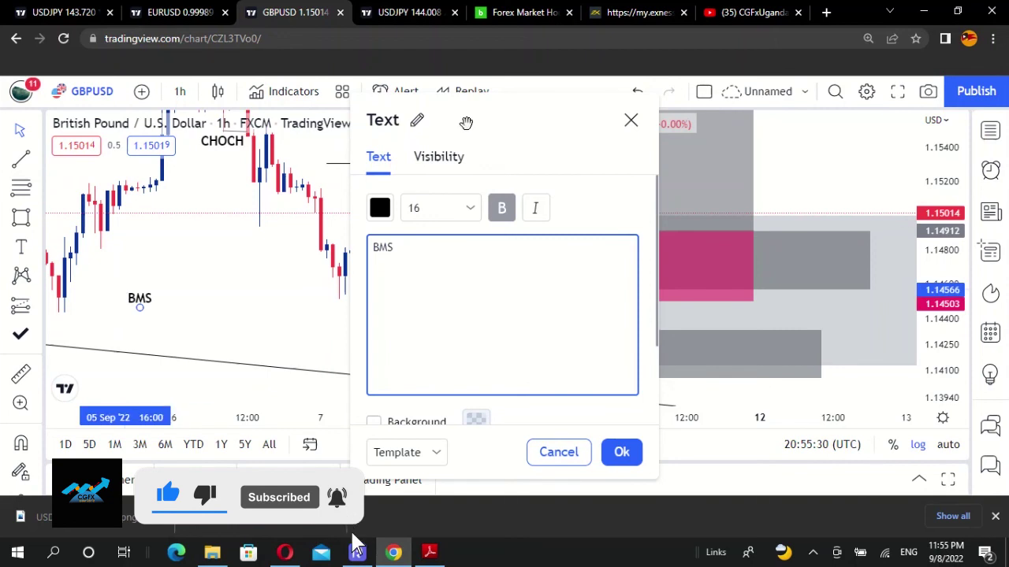
pyautogui.click(630, 120)
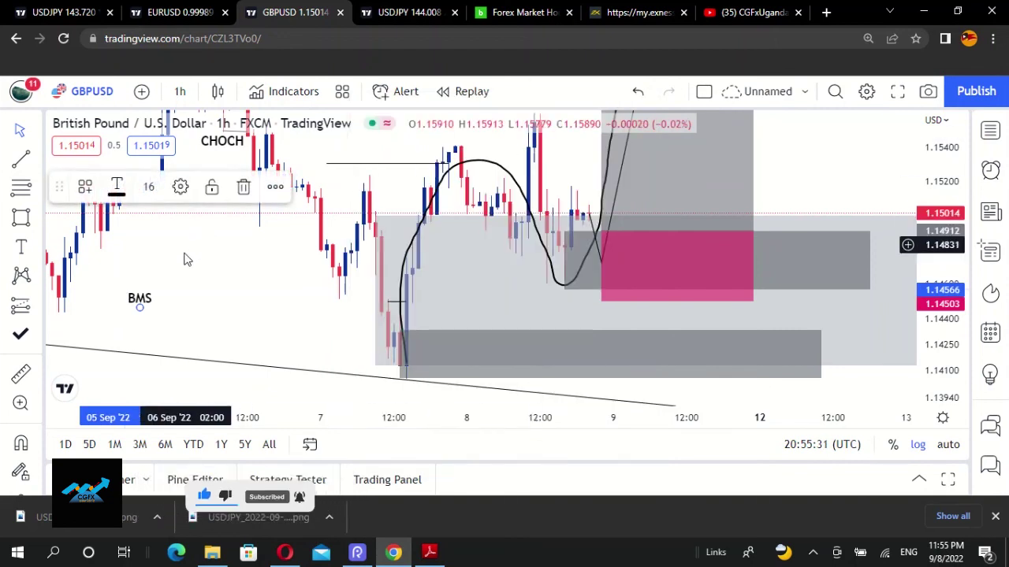
pyautogui.click(149, 188)
pyautogui.click(148, 249)
pyautogui.moveTo(134, 297); pyautogui.dragTo(399, 290)
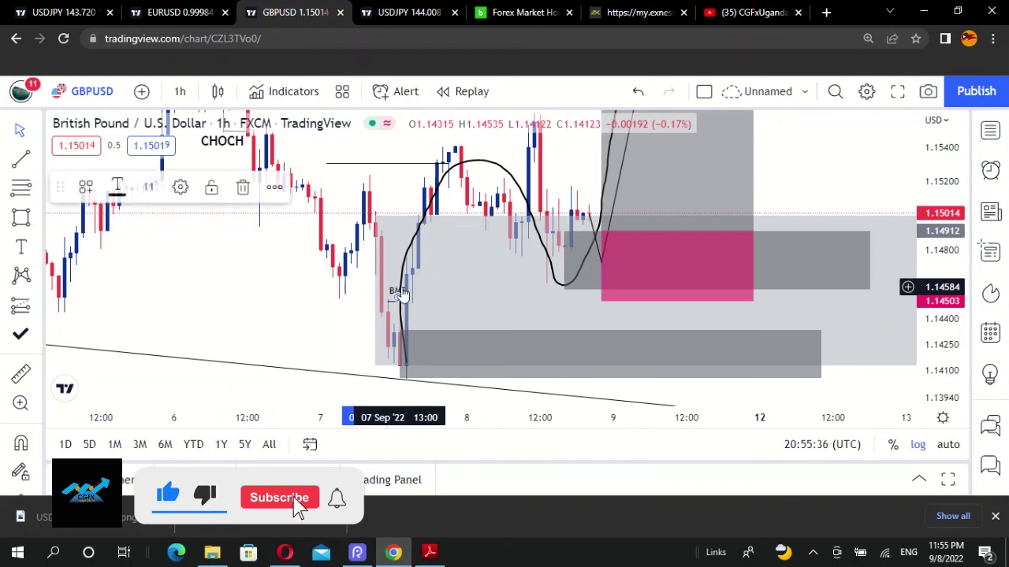
pyautogui.moveTo(297, 237); pyautogui.dragTo(319, 315)
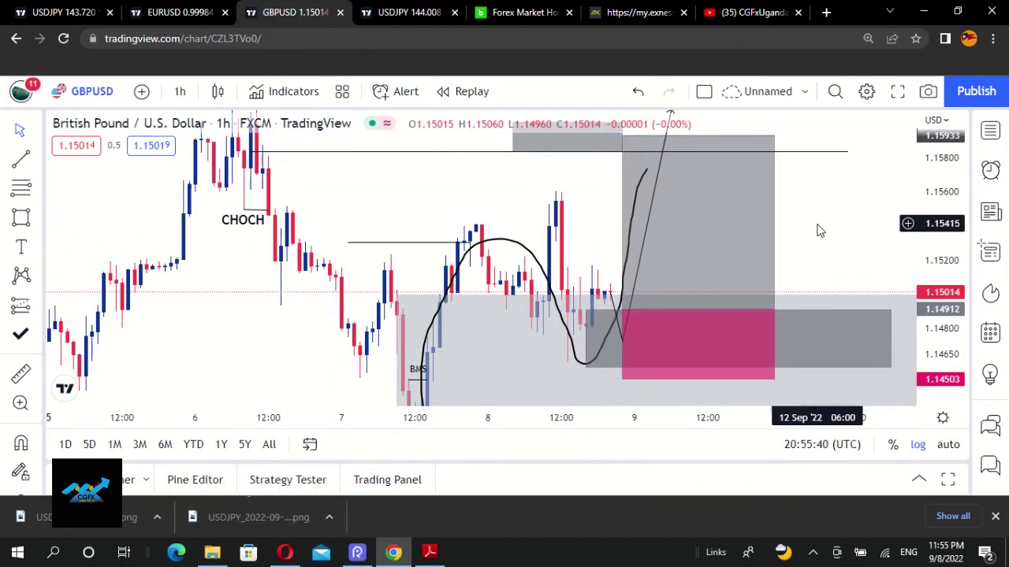
# Delete the black curved projected-price sketch from the GBPUSD chart.
pyautogui.click(528, 256)
pyautogui.press('Delete')
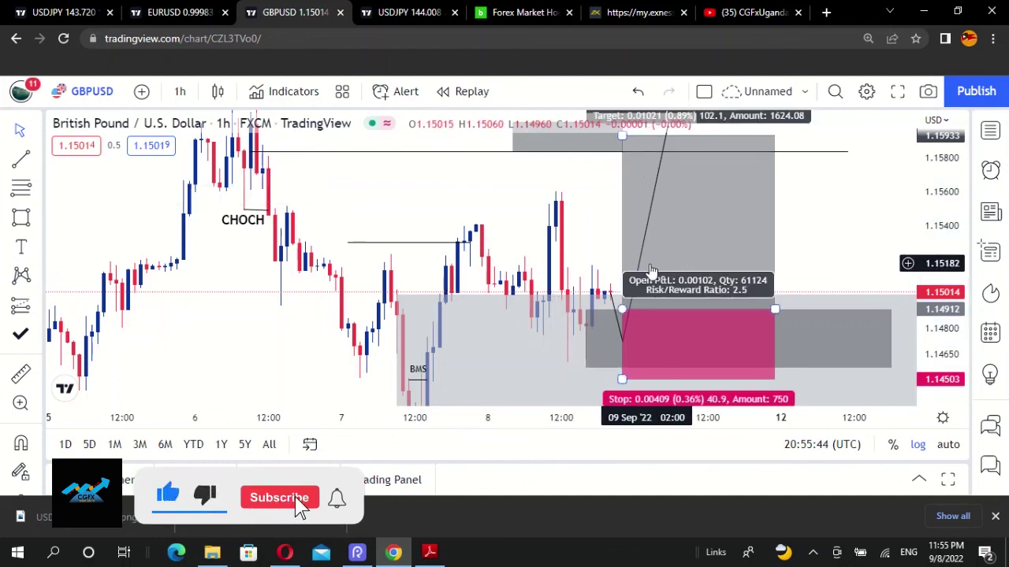
pyautogui.moveTo(860, 219); pyautogui.dragTo(738, 179)
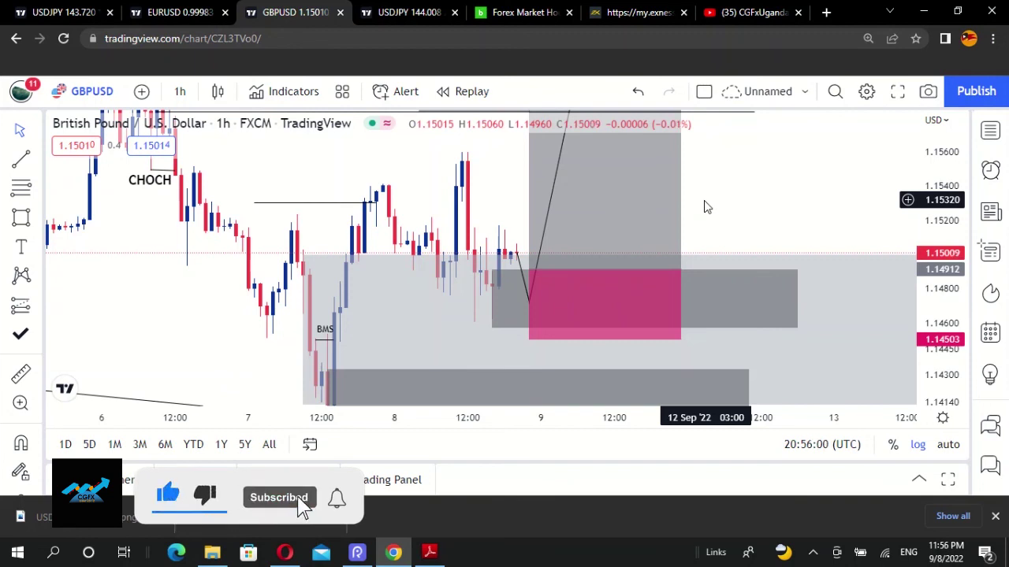
pyautogui.moveTo(777, 213); pyautogui.dragTo(790, 290)
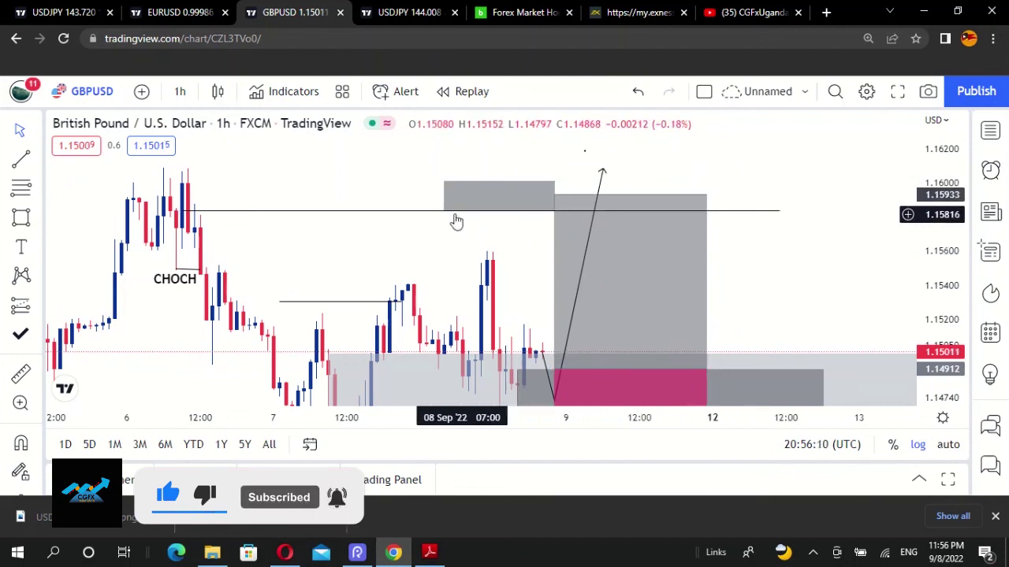
# Delete the horizontal level line near 1.158 running through the upper grey zone.
pyautogui.click(428, 211)
pyautogui.press('Delete')
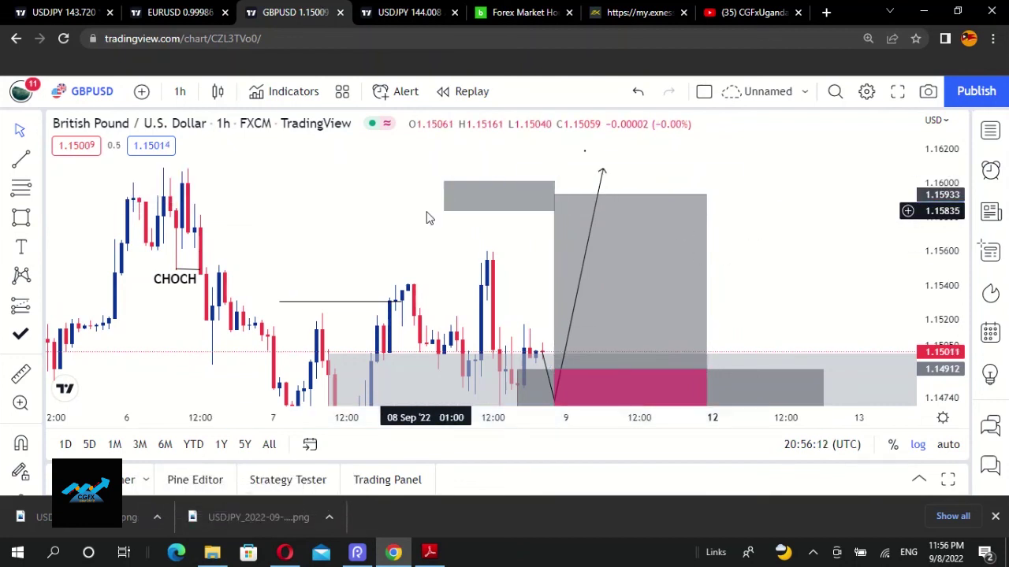
pyautogui.moveTo(781, 286); pyautogui.dragTo(750, 160)
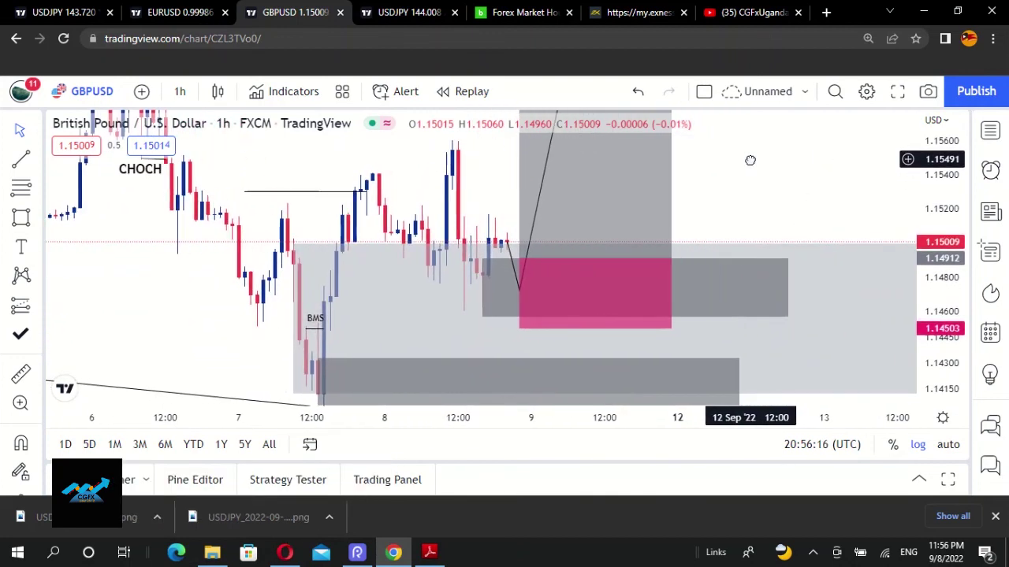
pyautogui.moveTo(165, 281); pyautogui.dragTo(229, 353)
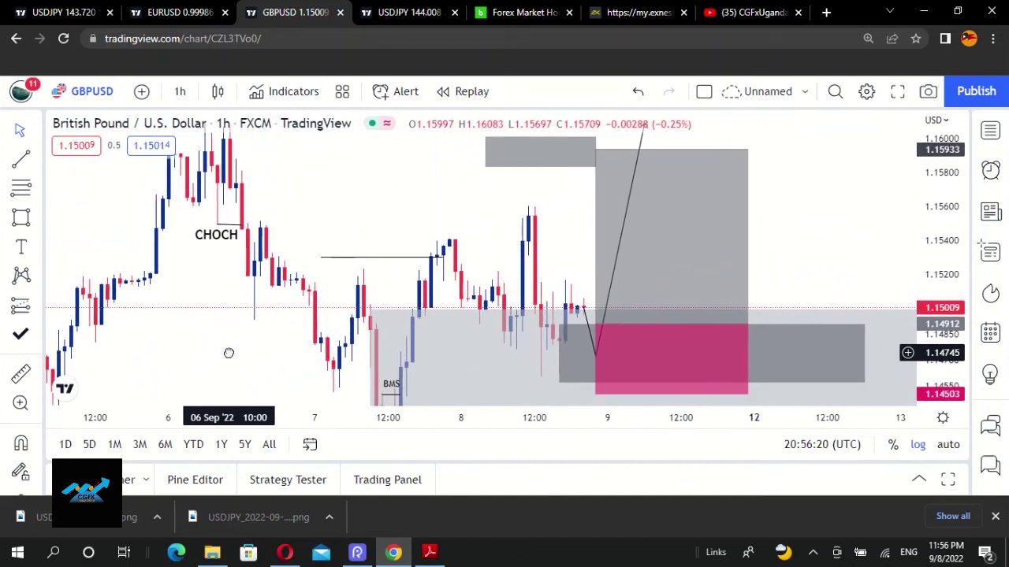